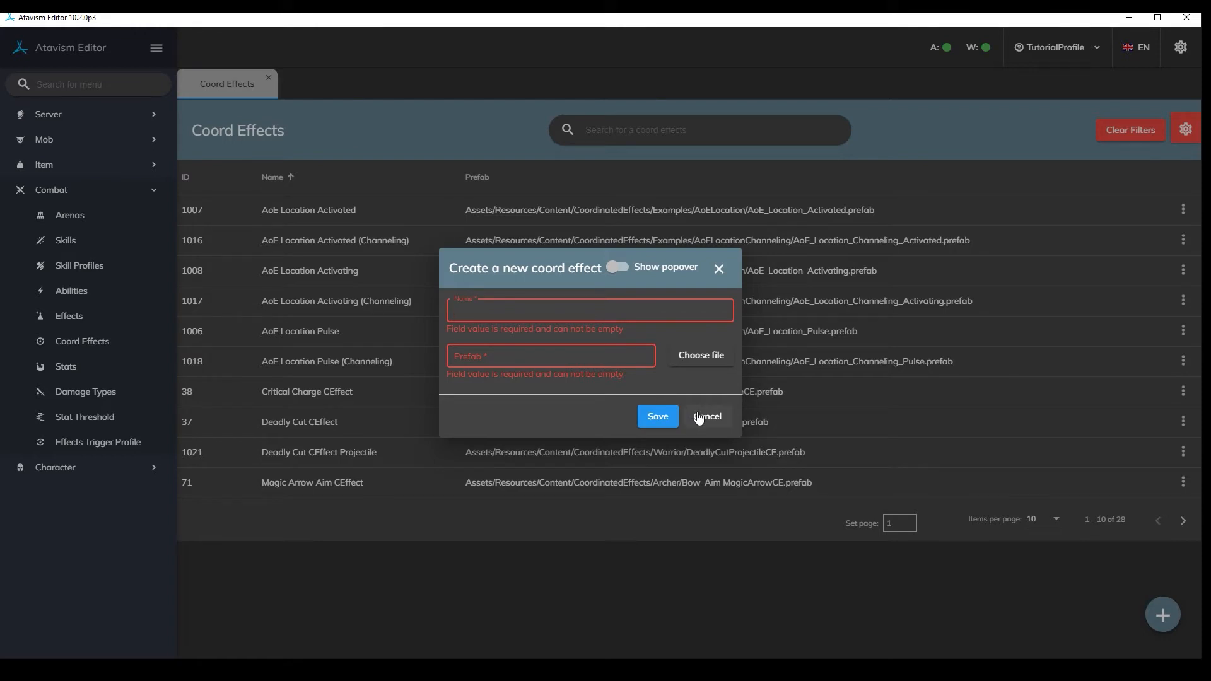
# - Browse the CoordinatedEffects folder for prefabs a new coord effect could use, and cancel without choosing one
pyautogui.click(700, 418)
pyautogui.click(689, 355)
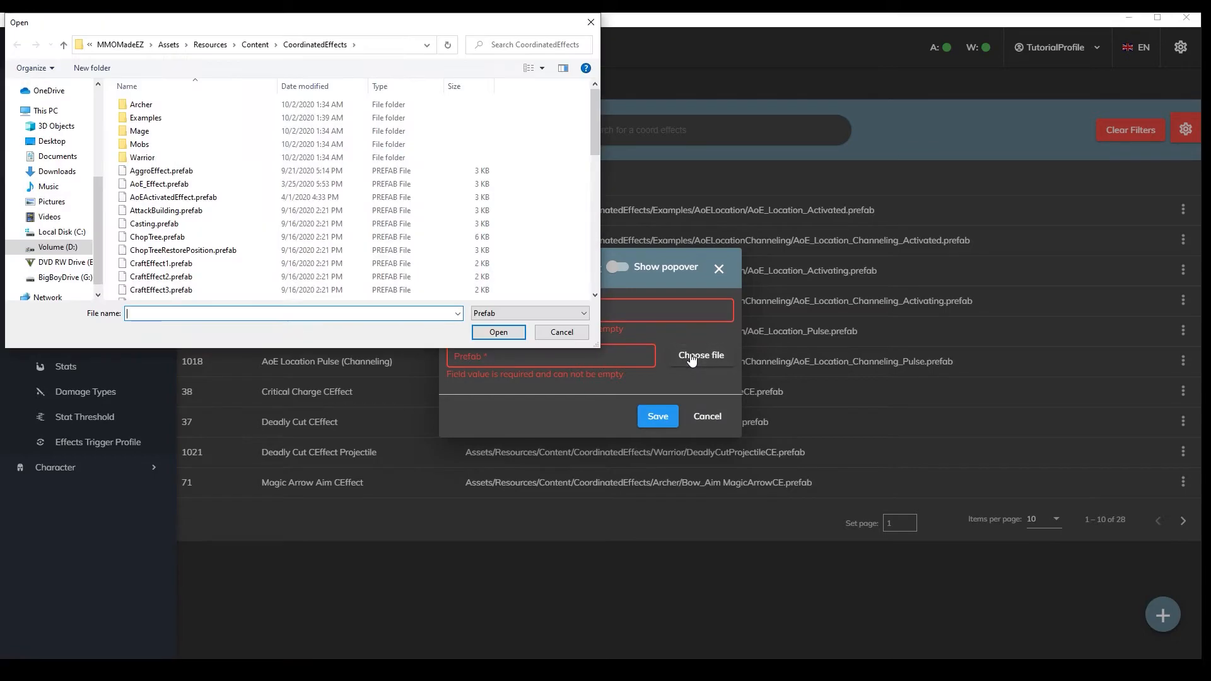
pyautogui.scroll(-4, 336, 241)
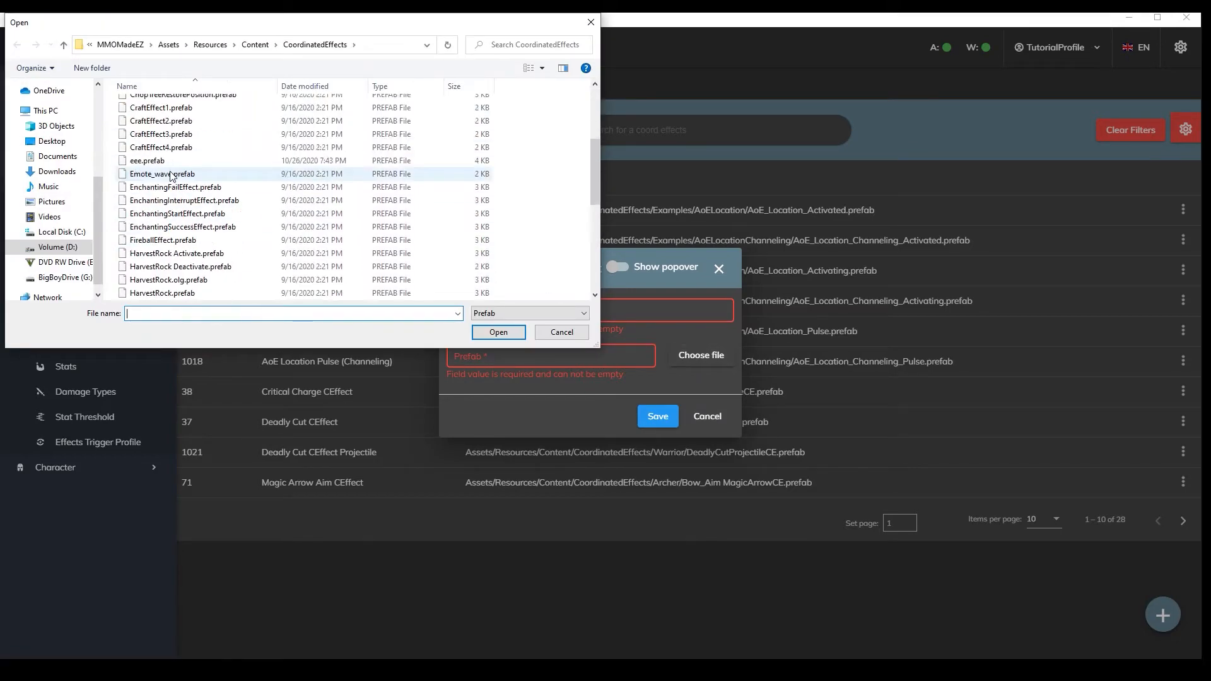
pyautogui.scroll(-5, 172, 176)
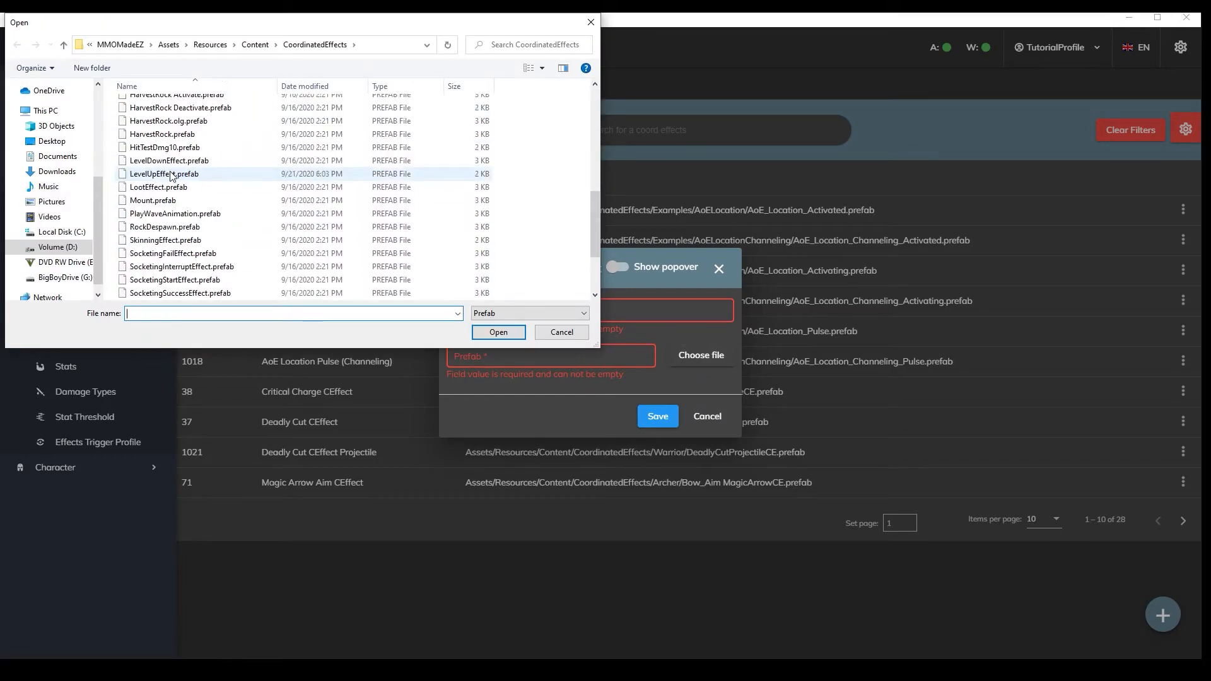
pyautogui.scroll(-1, 171, 176)
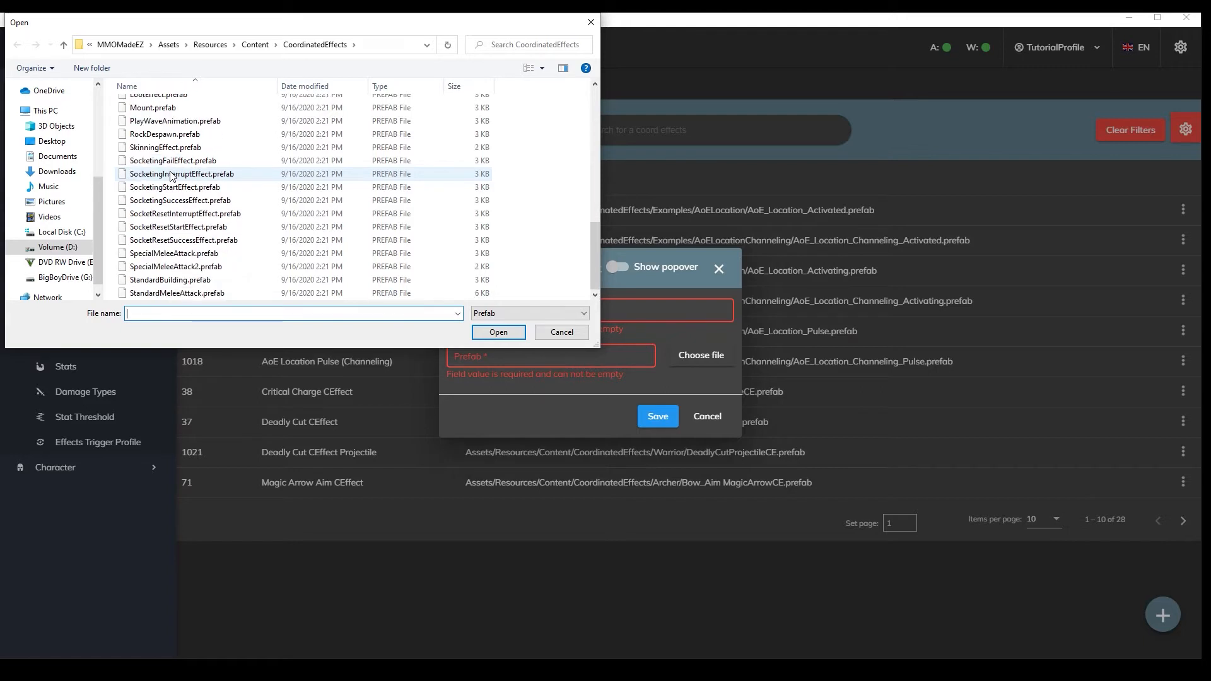
pyautogui.scroll(3, 171, 176)
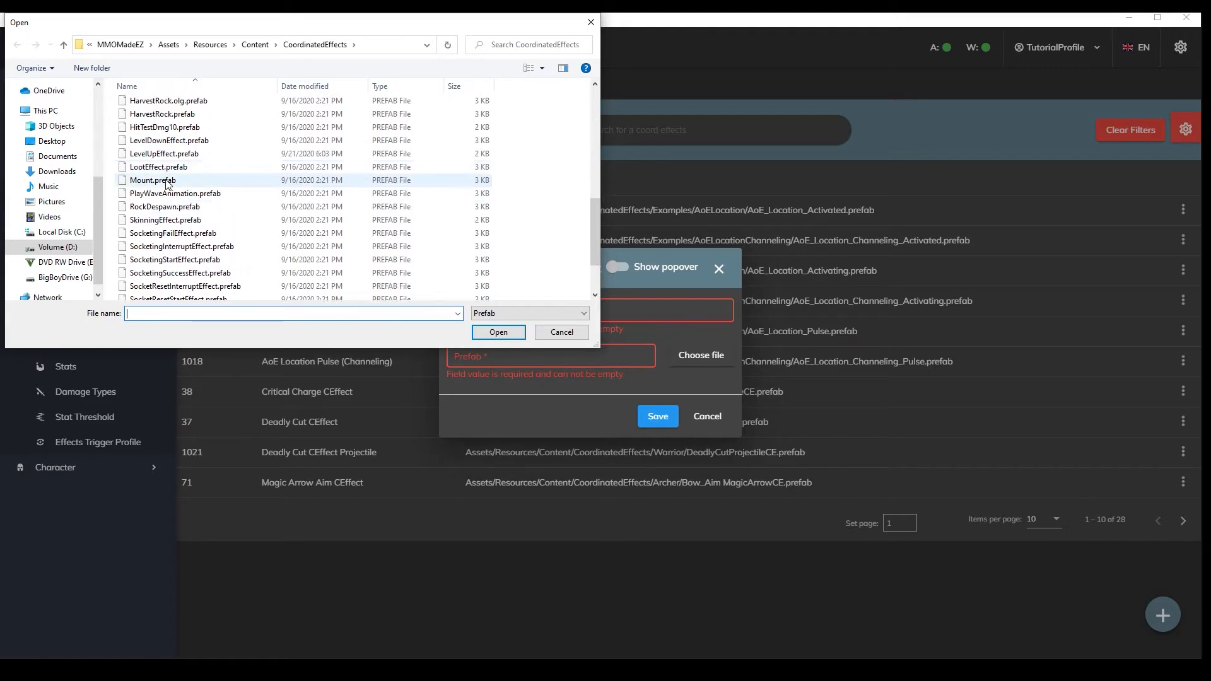
pyautogui.scroll(2, 167, 183)
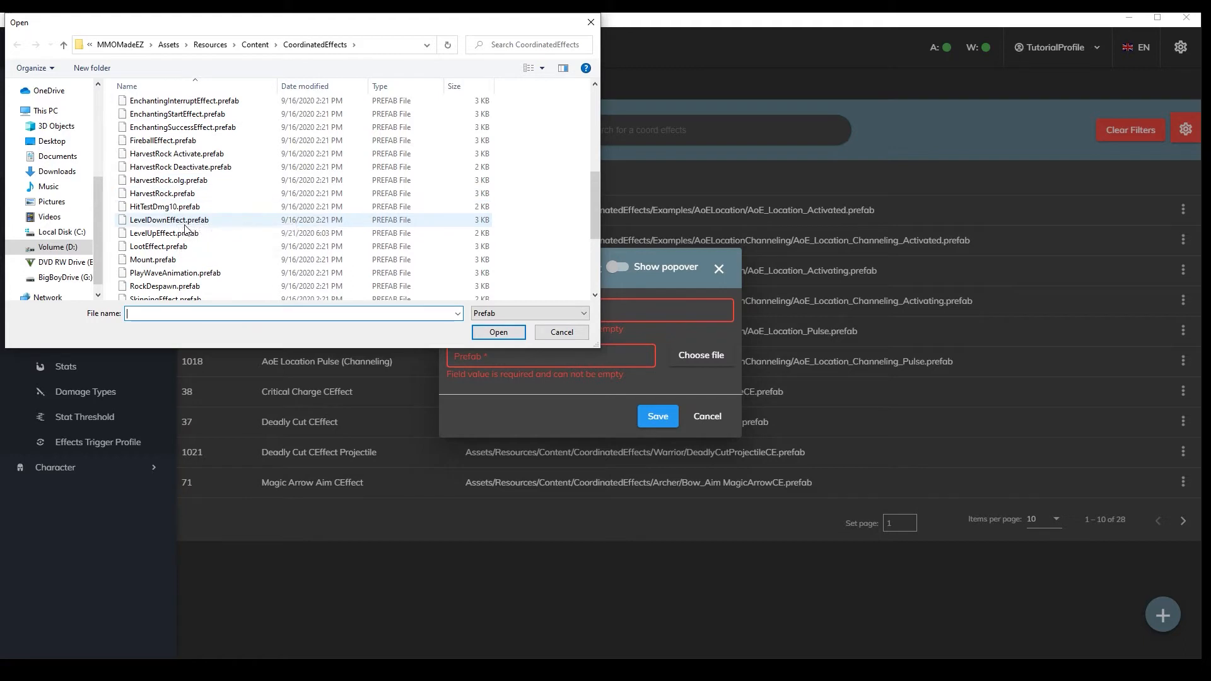
pyautogui.scroll(1, 185, 228)
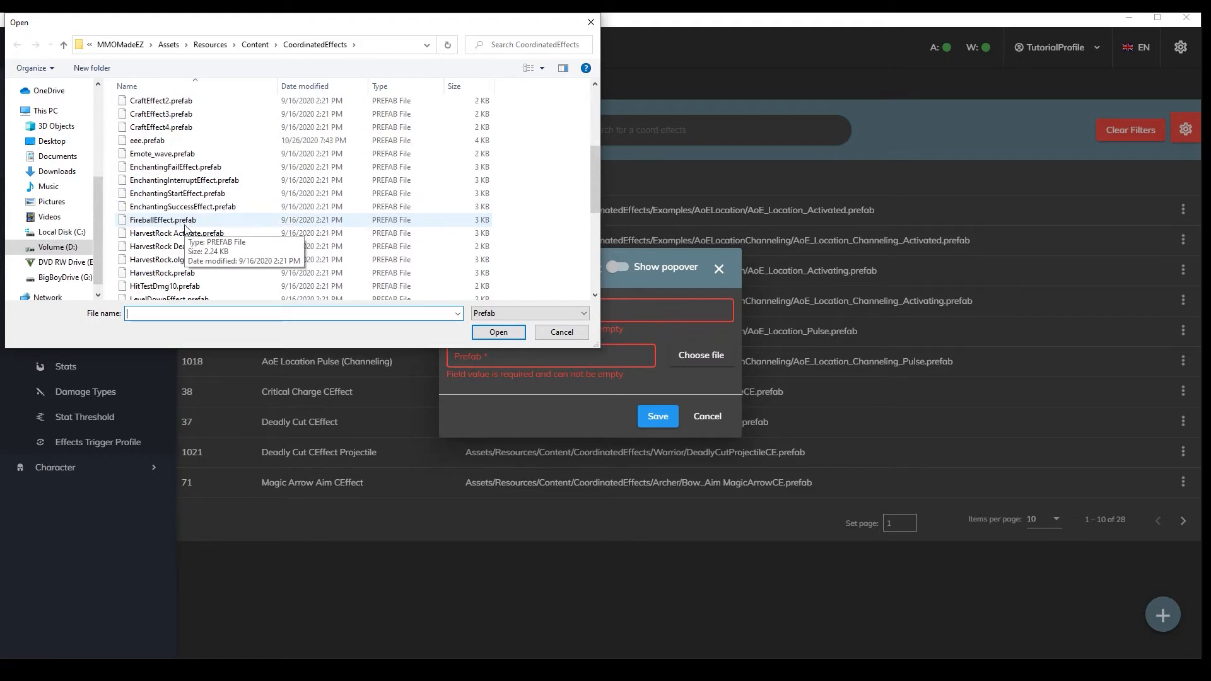
pyautogui.scroll(-2, 185, 228)
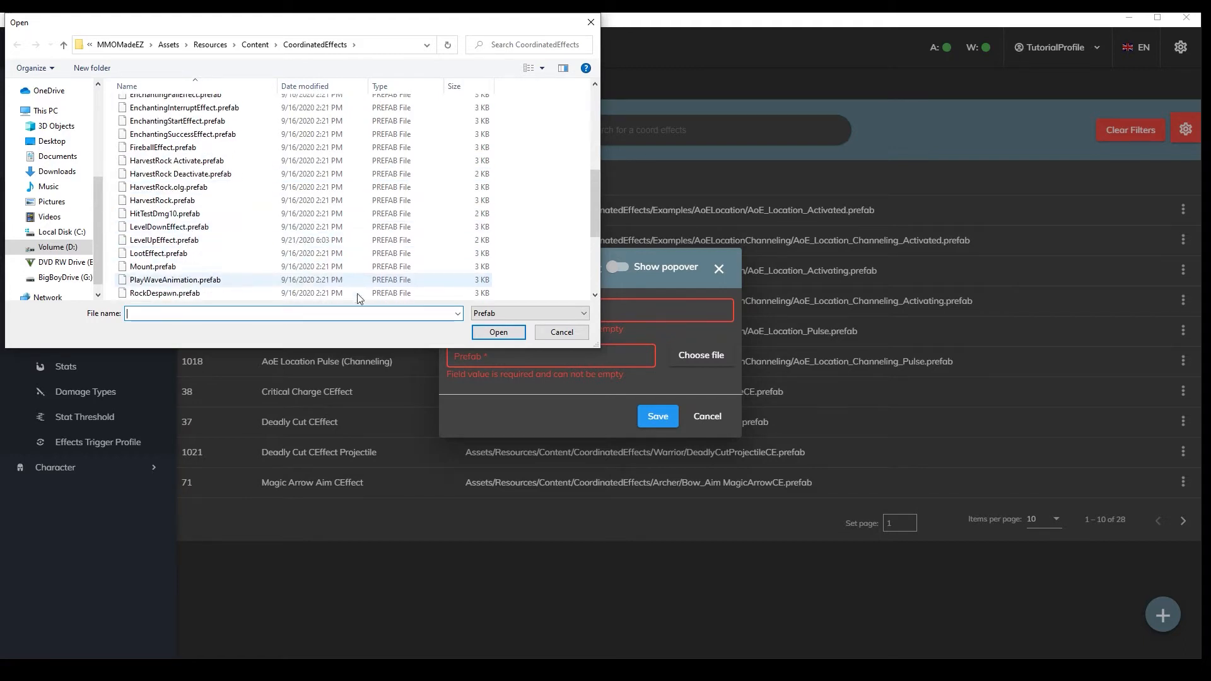
pyautogui.click(549, 334)
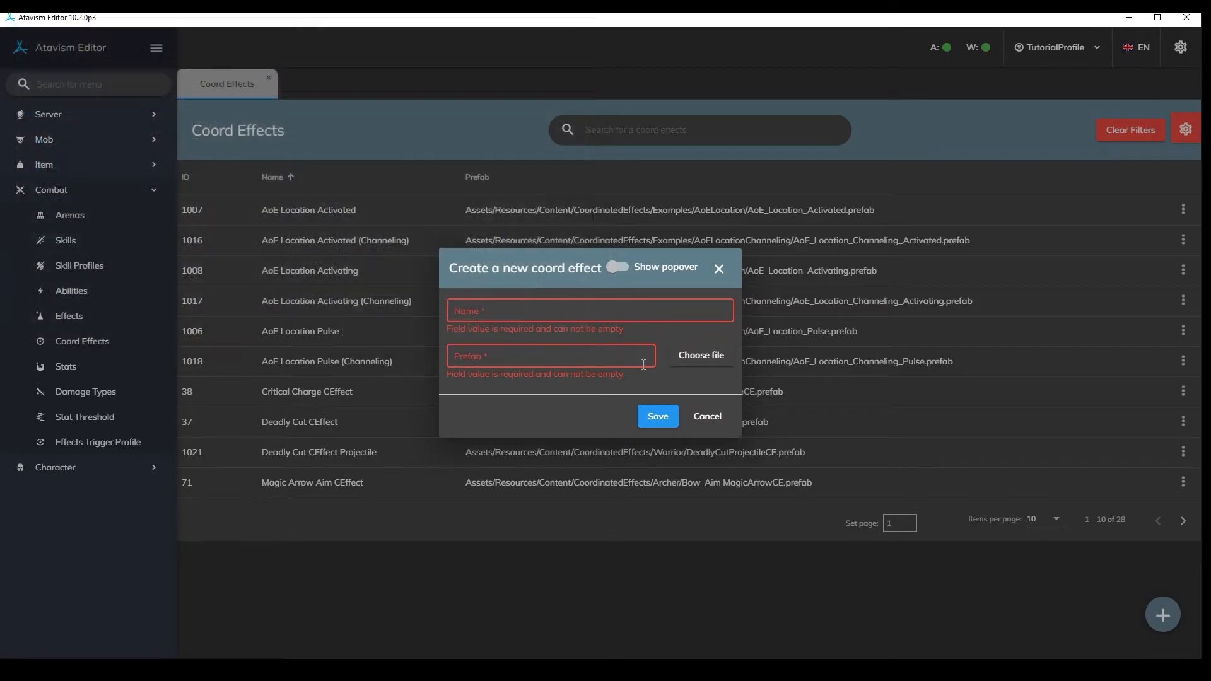
pyautogui.click(712, 419)
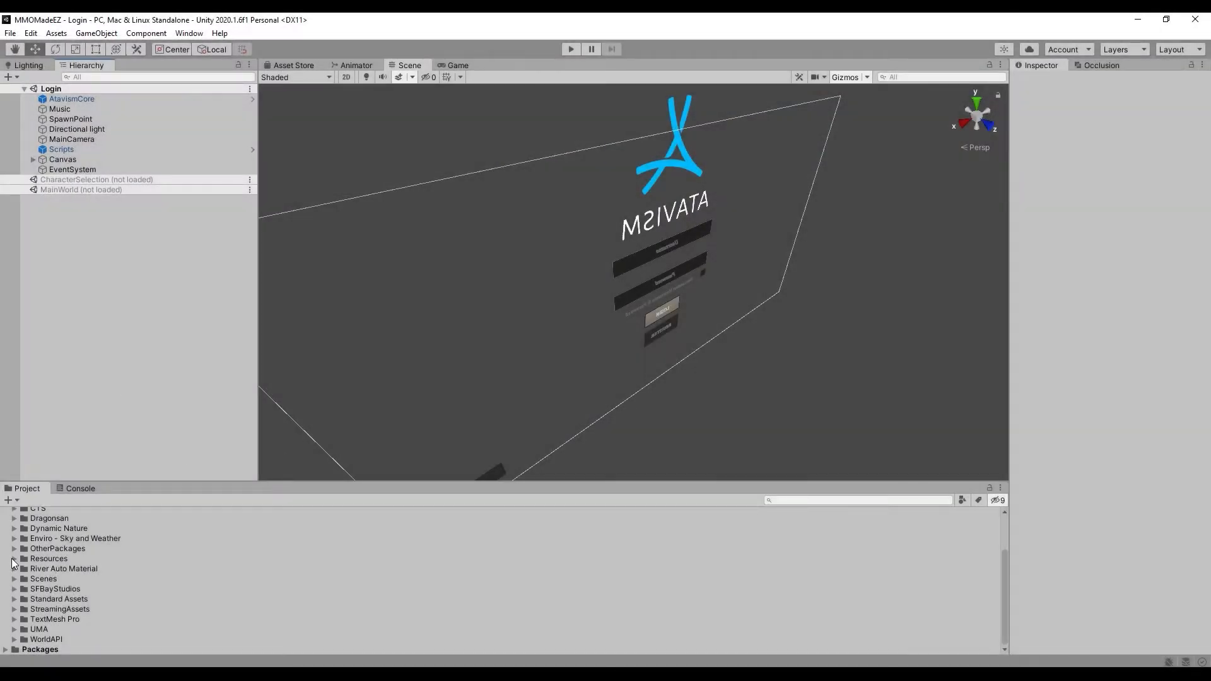
# - Switch to Unity and expand the Resources folder to reach the prefabs under Content/CoordinatedEffects
pyautogui.click(12, 558)
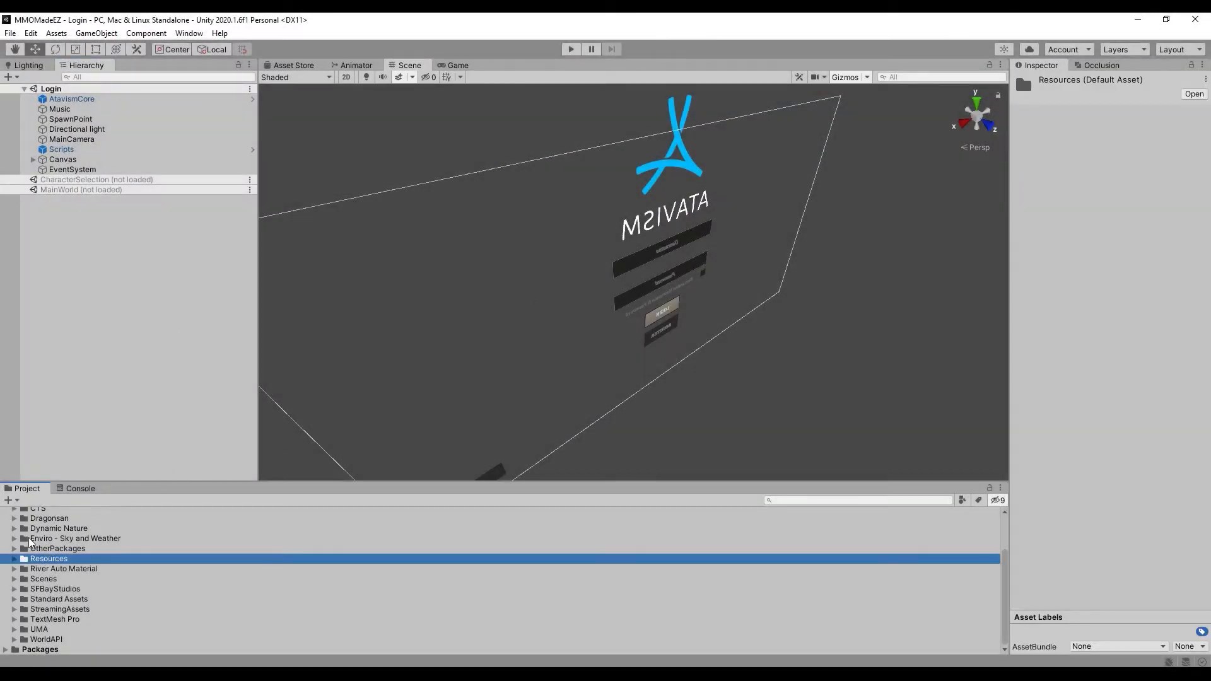
pyautogui.click(14, 559)
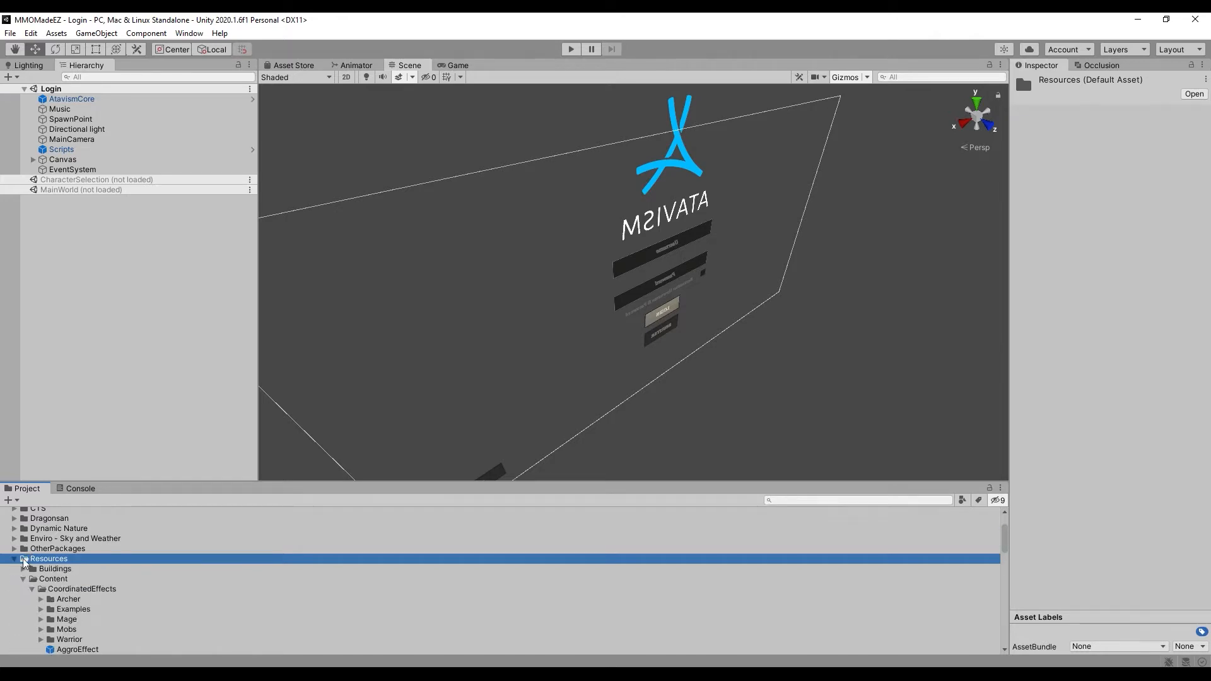
pyautogui.scroll(-2, 25, 563)
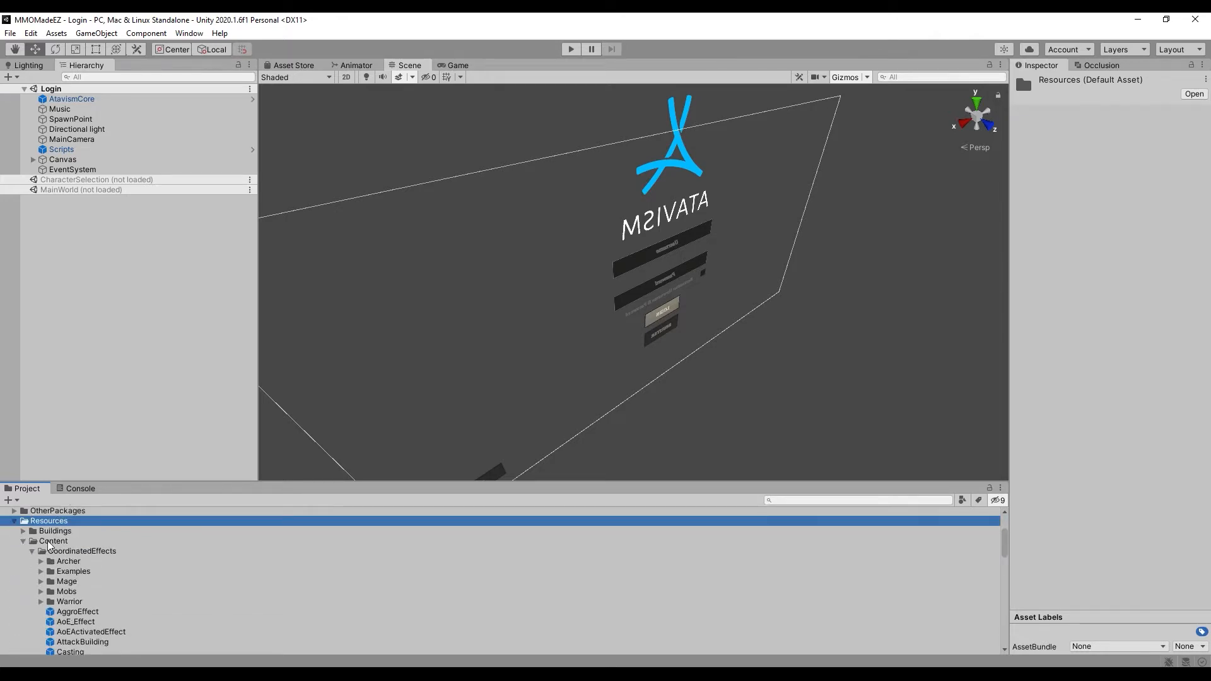
pyautogui.click(51, 542)
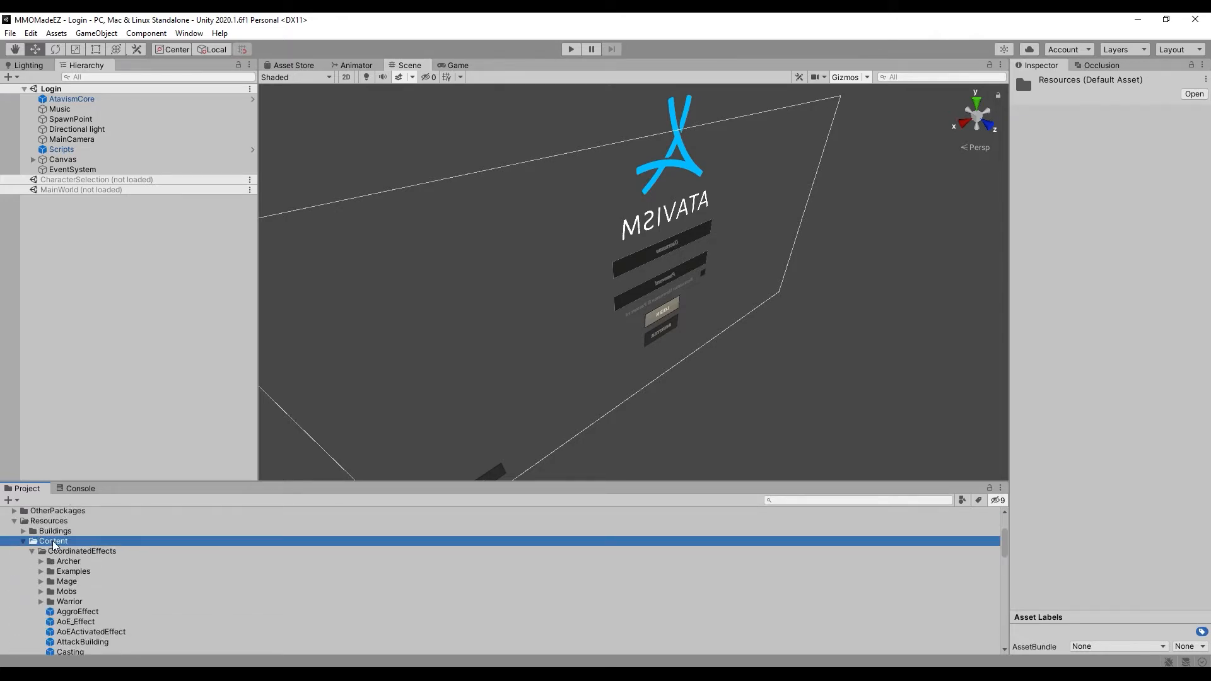
pyautogui.click(94, 553)
pyautogui.scroll(-4, 94, 555)
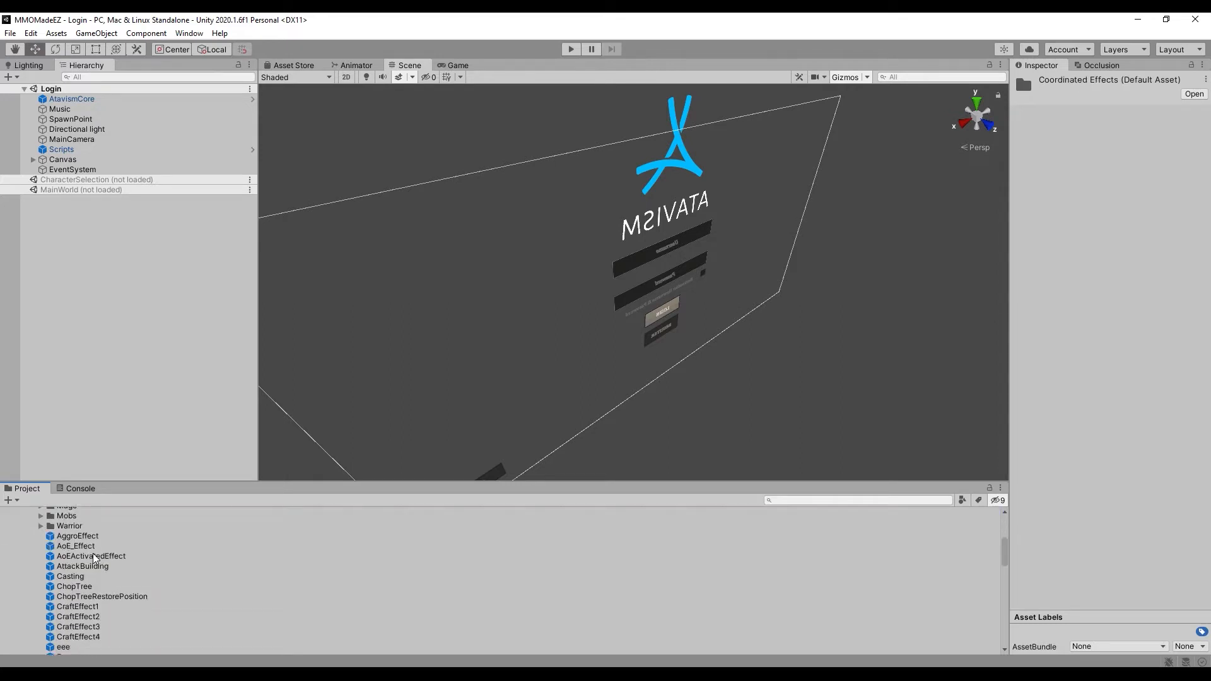
# - Inspect the example coordinated effect prefabs and expand the Coord Animation settings of ChopTreeRestorePosition
pyautogui.click(89, 546)
pyautogui.click(83, 567)
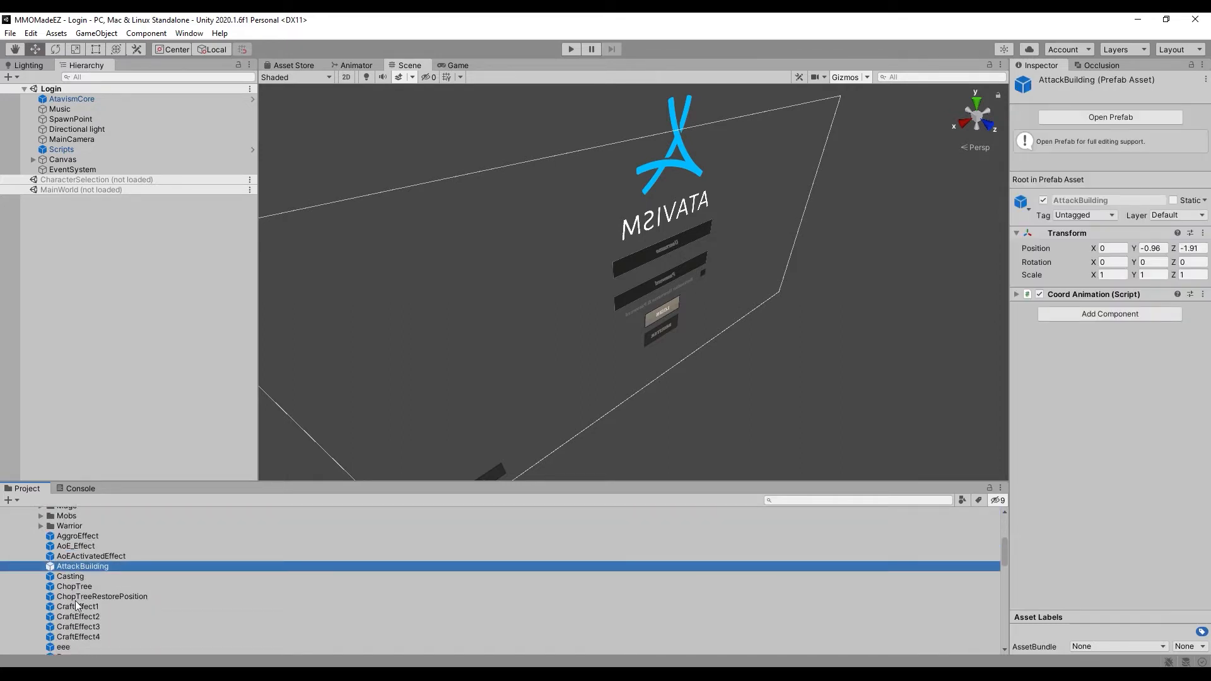
pyautogui.click(79, 597)
pyautogui.click(1018, 294)
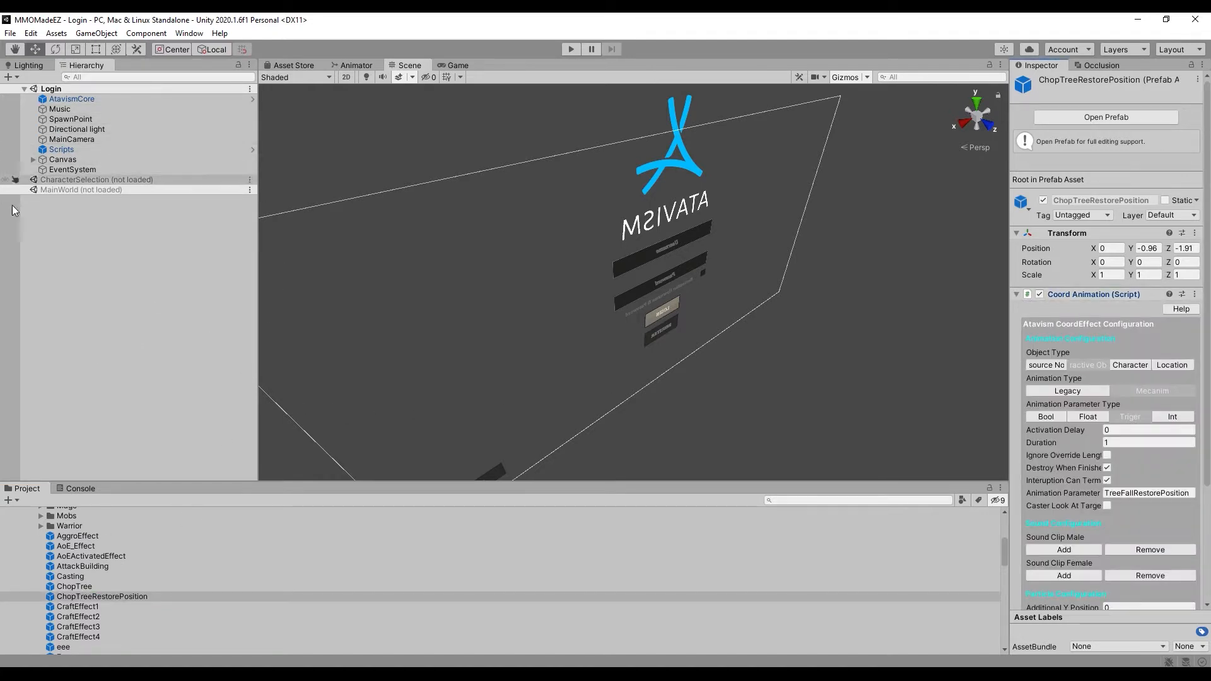
# - Create an empty game object in the Login scene and name it Punch Effect
pyautogui.click(17, 77)
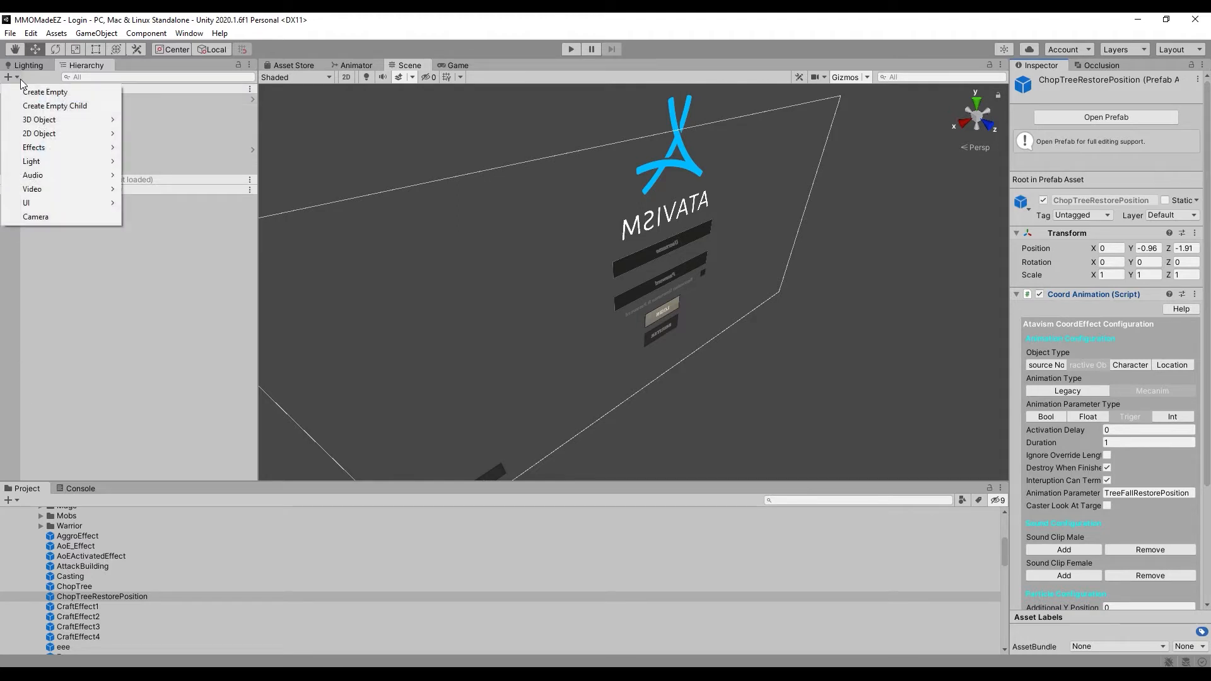
pyautogui.click(35, 93)
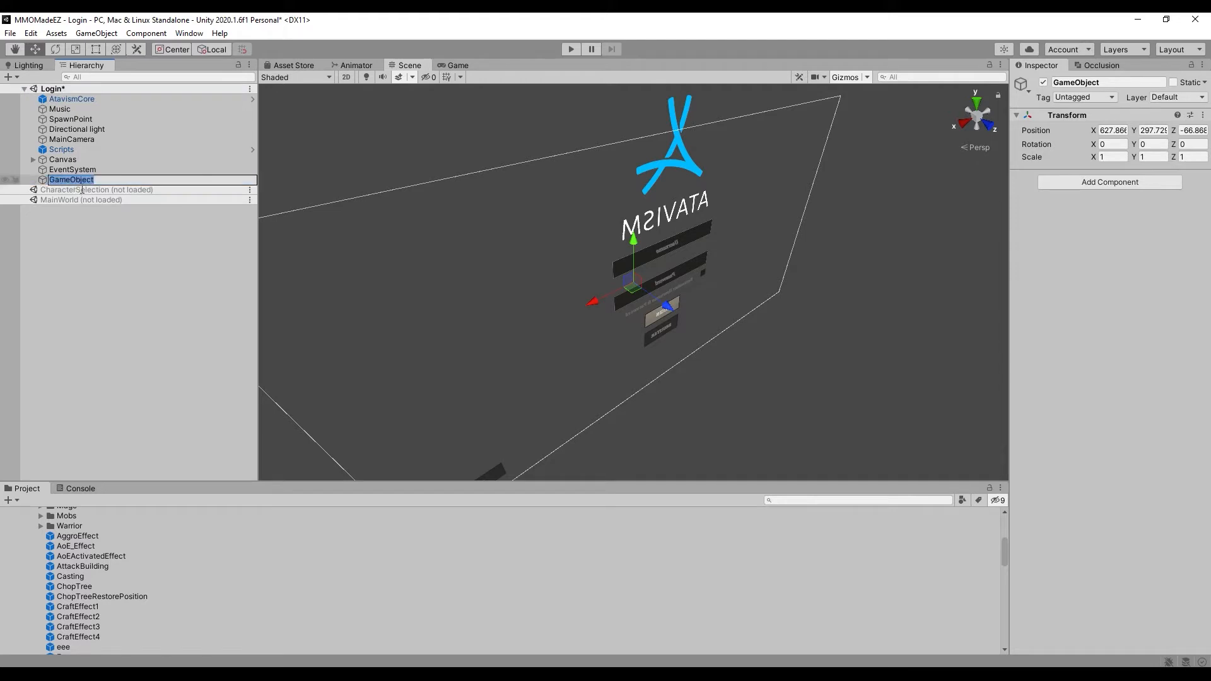
pyautogui.write('Punch Effect')
pyautogui.press('Return')
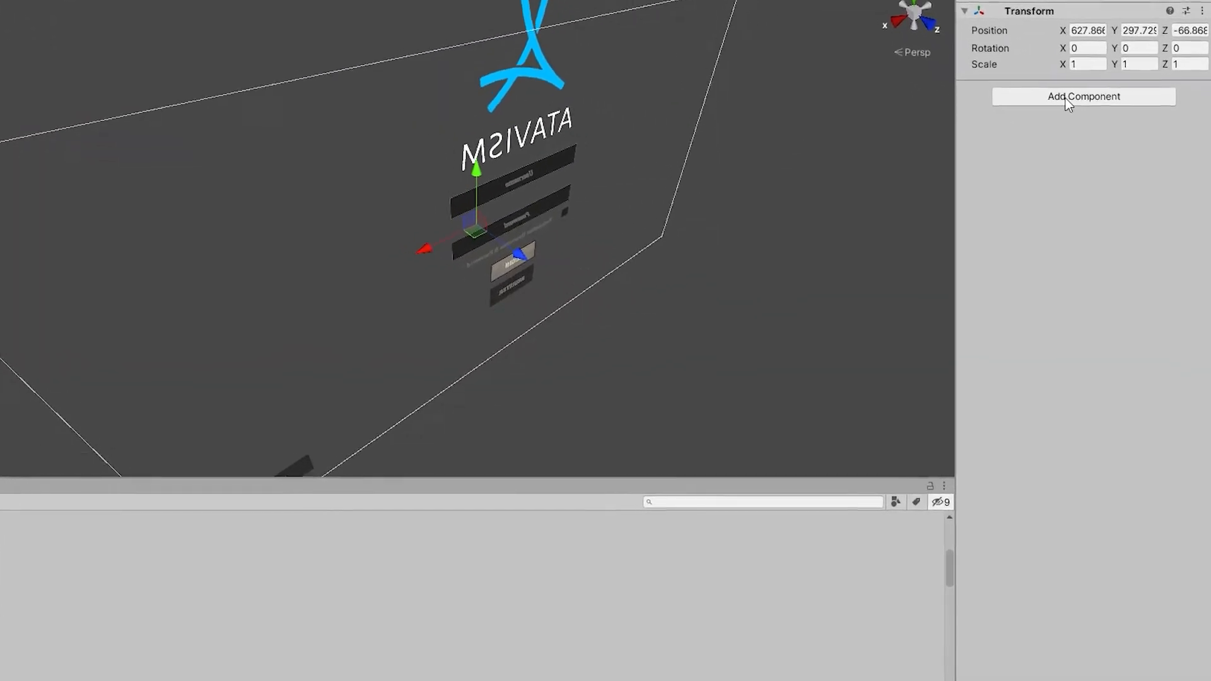
# - Search the components for "coord", add Coord Animation to the Punch Effect object and collapse its settings
pyautogui.click(1068, 99)
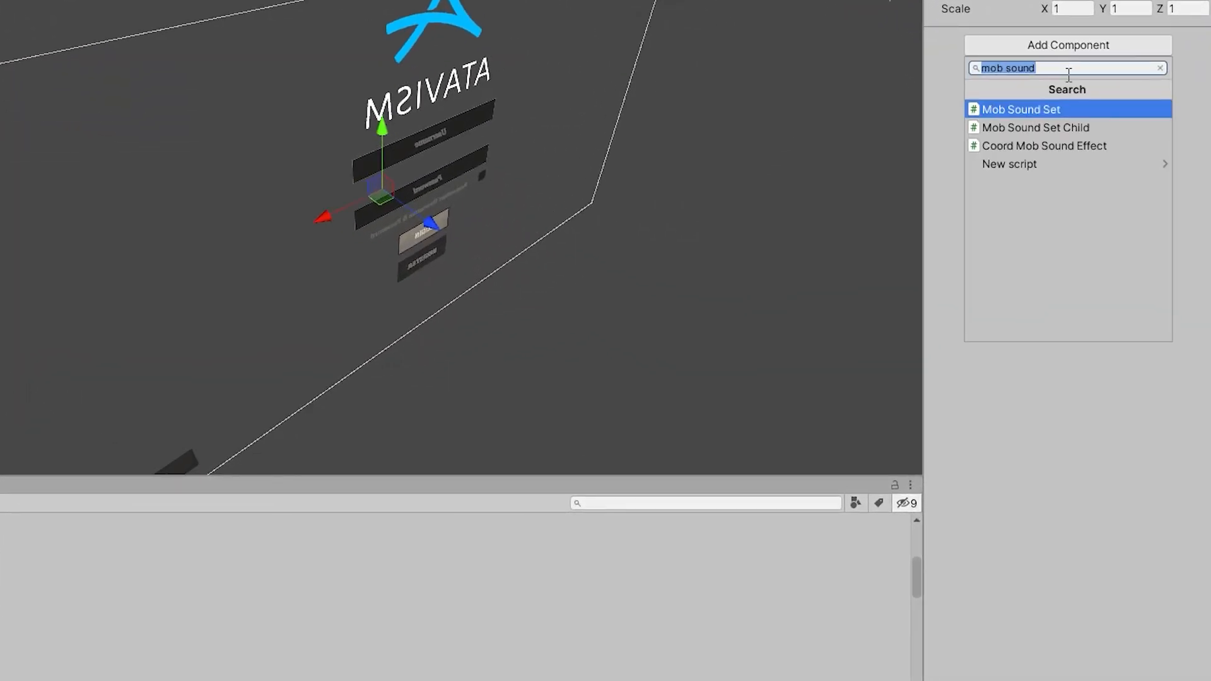
pyautogui.write('coor')
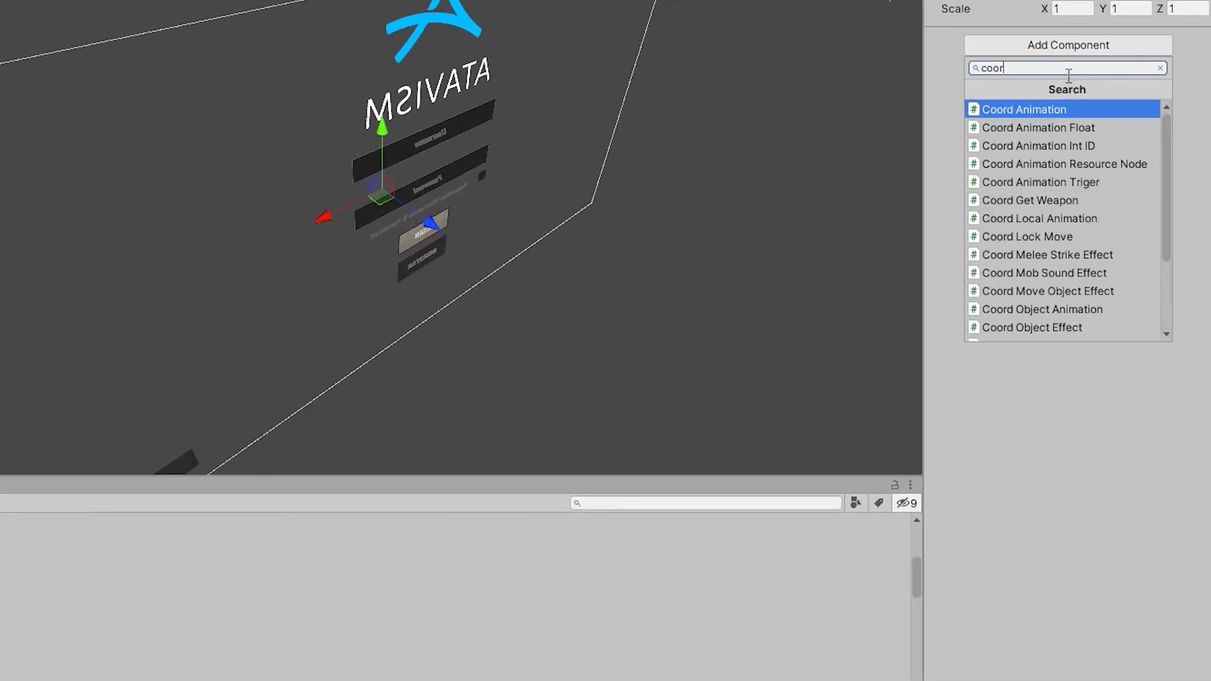
pyautogui.write('d')
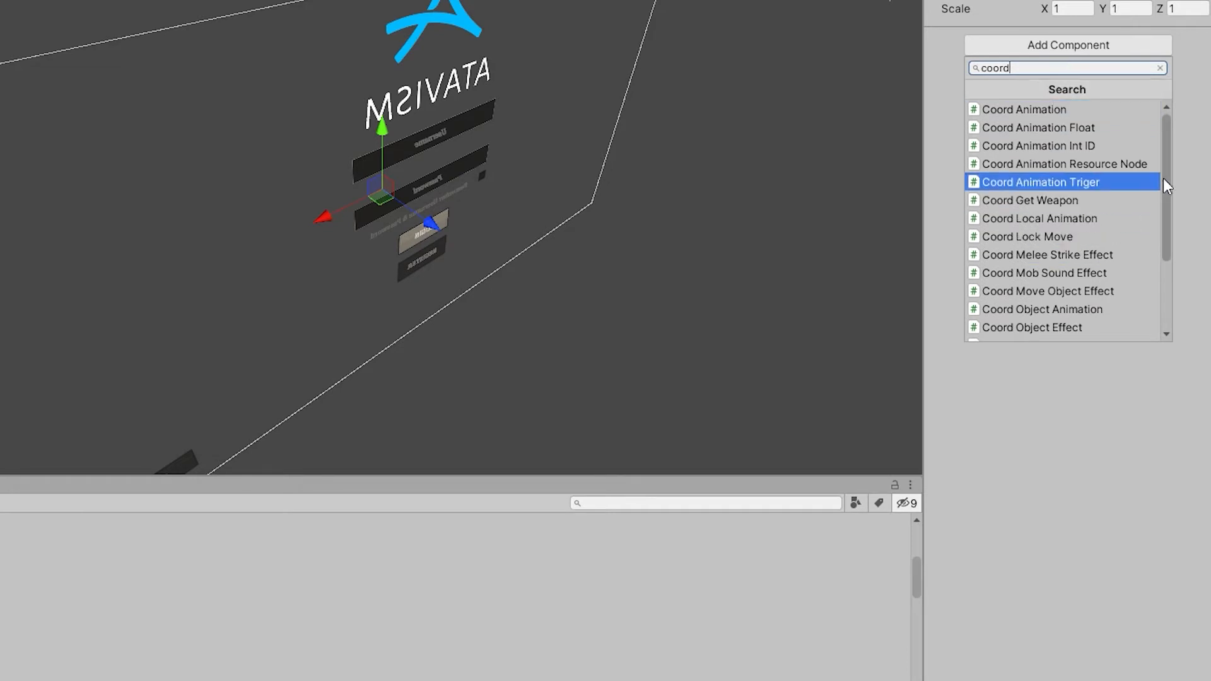
pyautogui.scroll(-1, 1166, 176)
pyautogui.moveTo(1165, 176)
pyautogui.mouseDown()
pyautogui.moveTo(1169, 255)
pyautogui.moveTo(1171, 152)
pyautogui.moveTo(1172, 249)
pyautogui.moveTo(1182, 169)
pyautogui.mouseUp()
pyautogui.click(1074, 110)
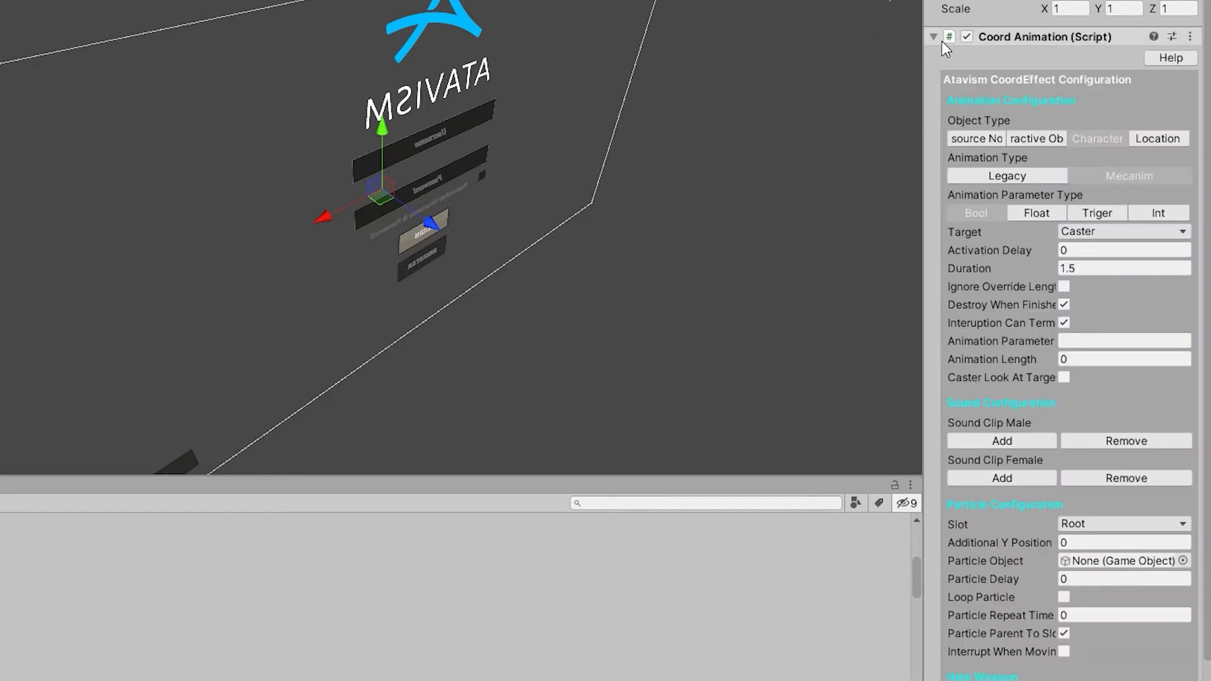
pyautogui.click(941, 40)
# - Add the Coord Particle Effect and Coord Projectile Effect components to the Punch Effect object
pyautogui.click(1032, 65)
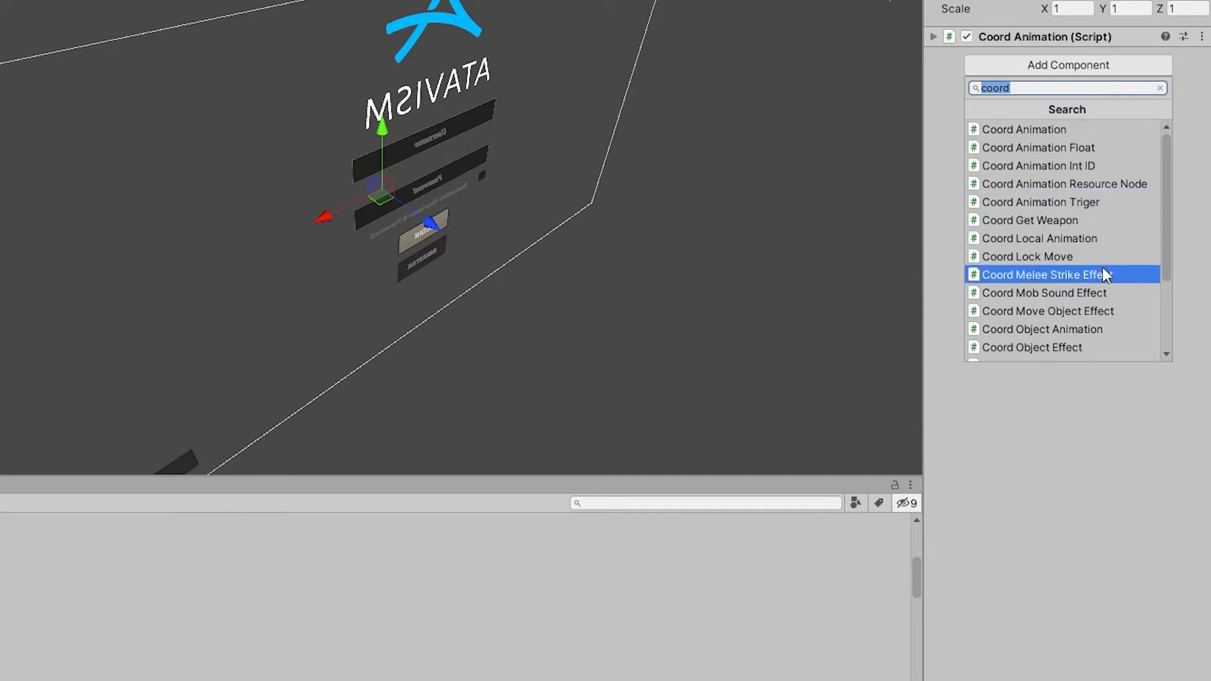
pyautogui.scroll(-3, 1095, 329)
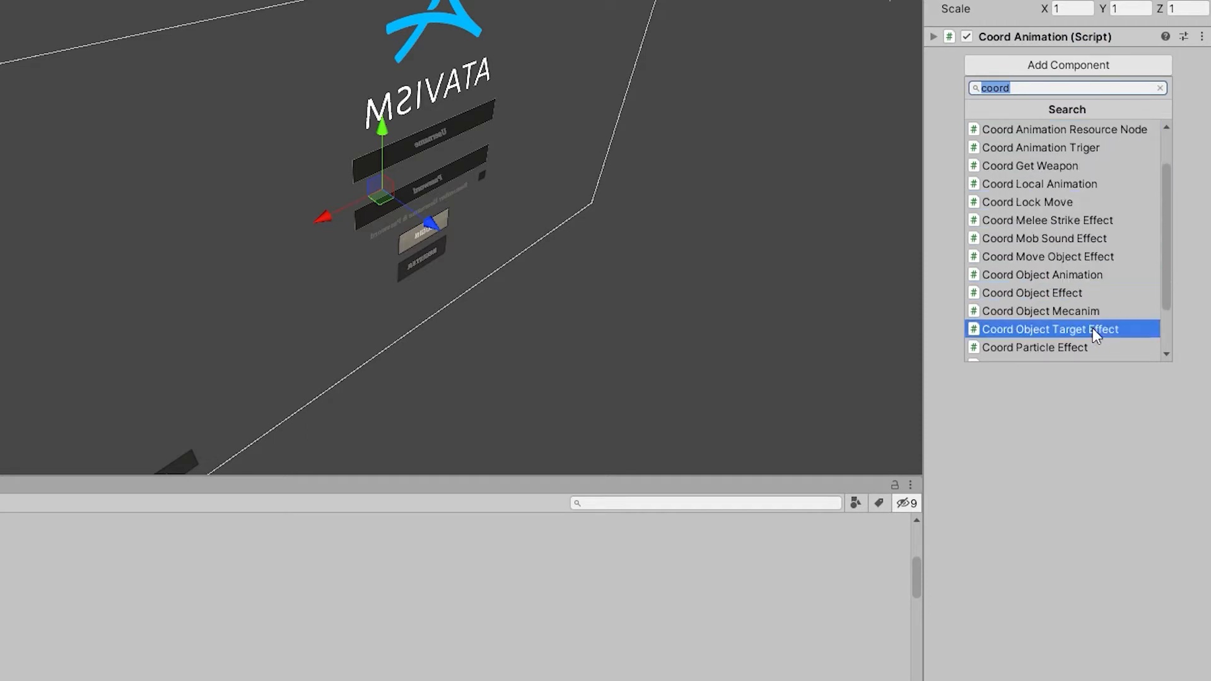
pyautogui.click(1087, 292)
pyautogui.click(1067, 89)
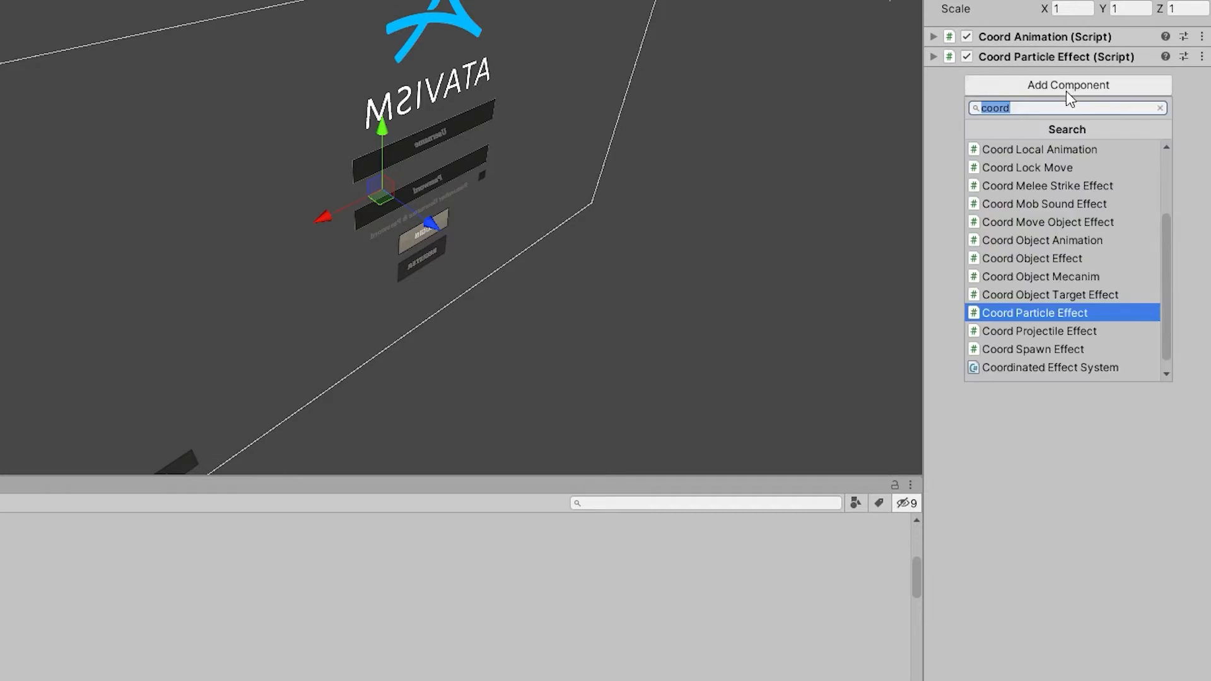
pyautogui.scroll(-1, 1073, 271)
pyautogui.click(1079, 317)
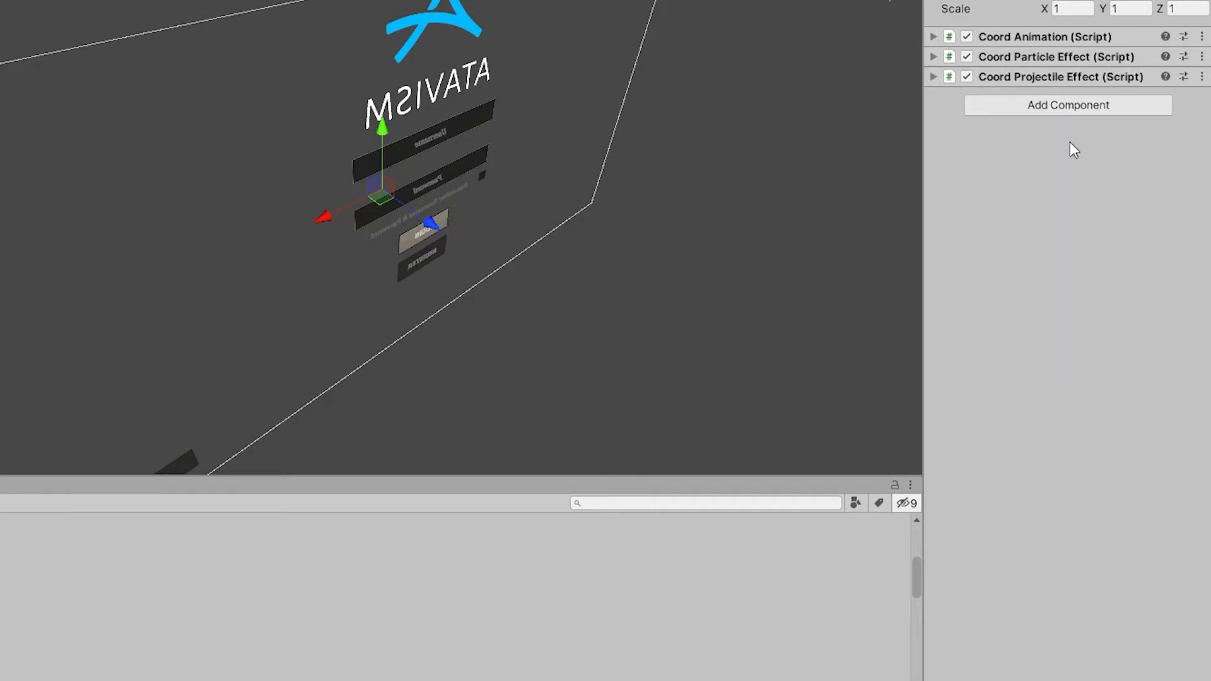
# - Examine the Coord Projectile Effect settings, adding and removing a projectile sound clip and a hit sound clip to view their options
pyautogui.click(934, 77)
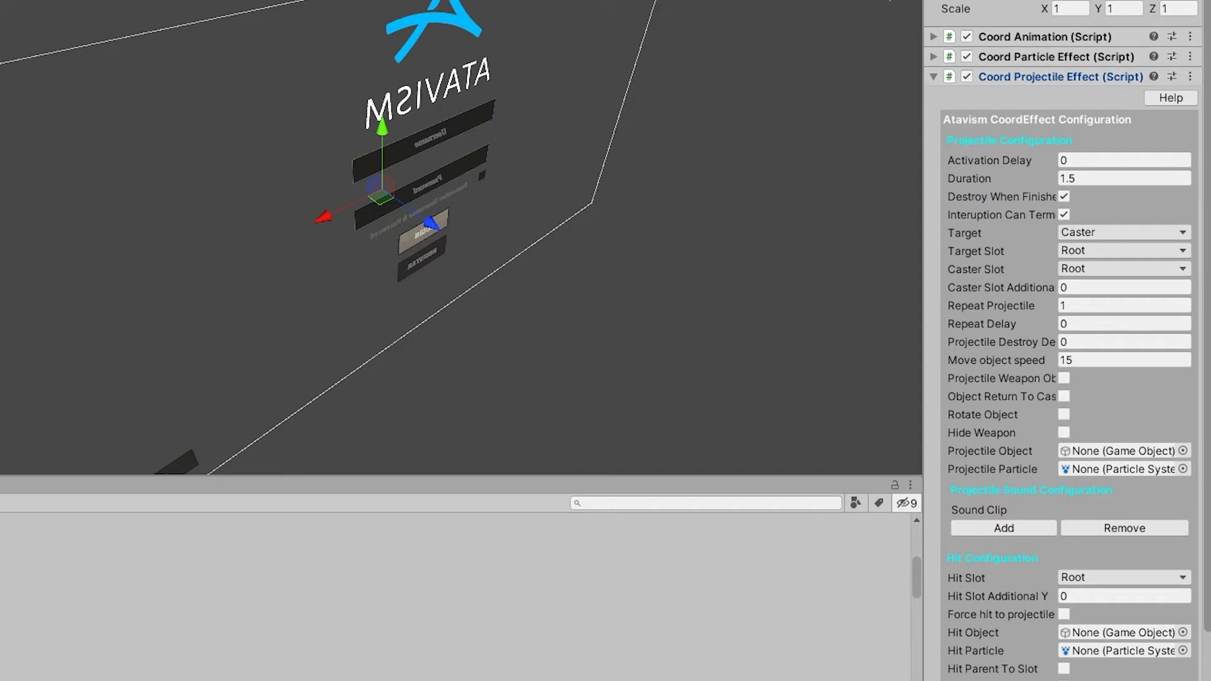
pyautogui.scroll(-1, 1207, 22)
pyautogui.scroll(-2, 1207, 22)
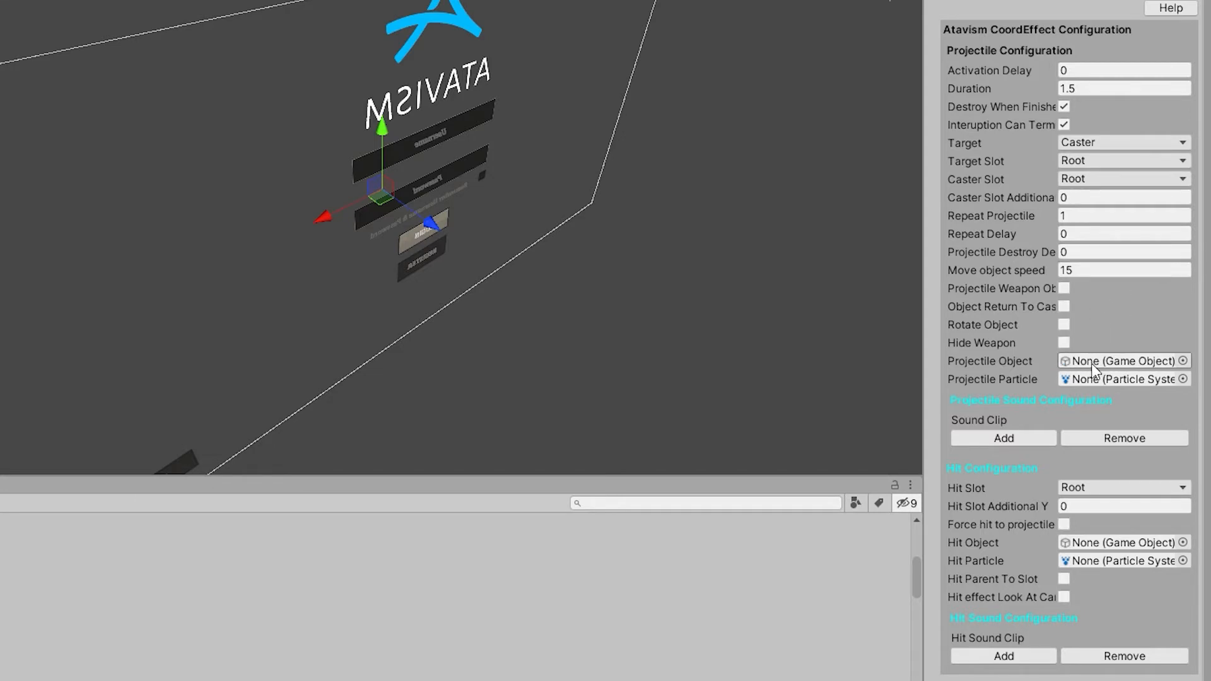
pyautogui.click(1025, 442)
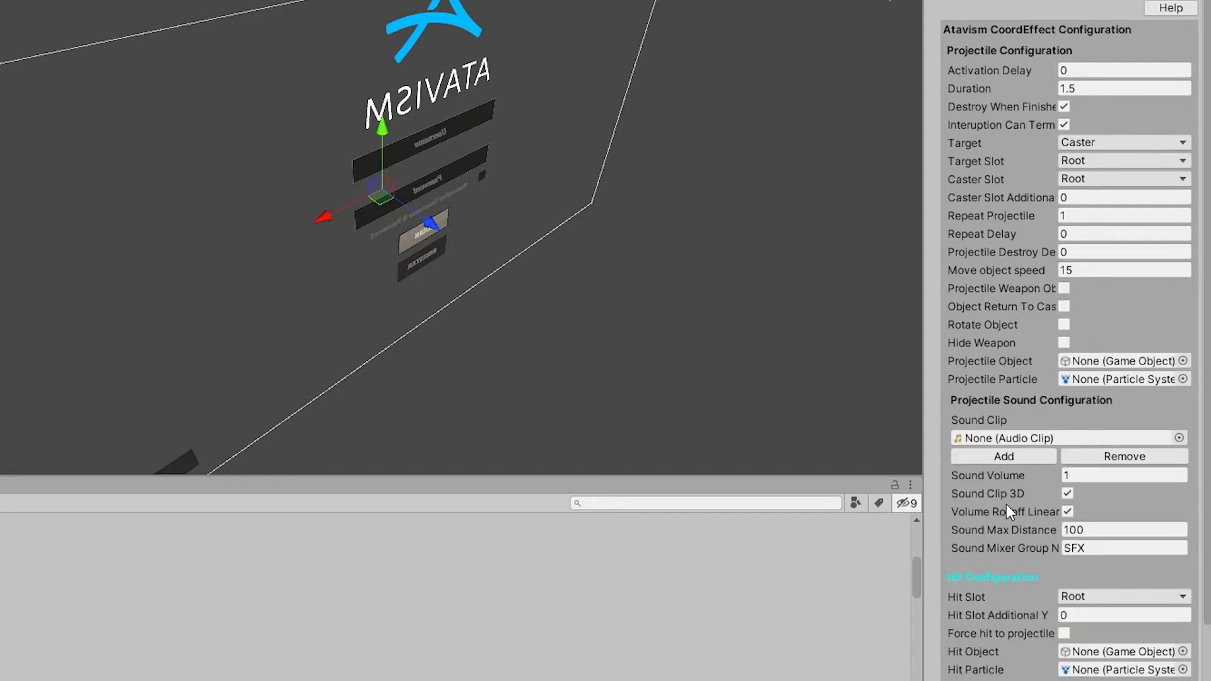
pyautogui.click(1125, 456)
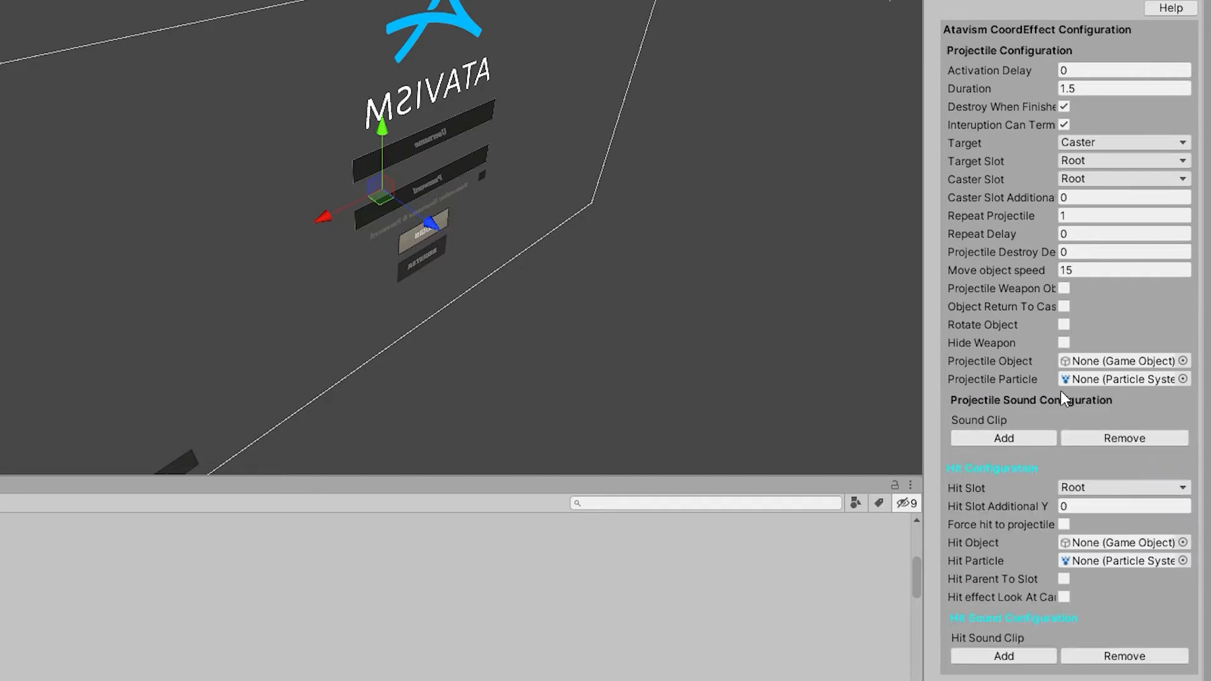
pyautogui.click(1019, 657)
pyautogui.scroll(-3, 1072, 606)
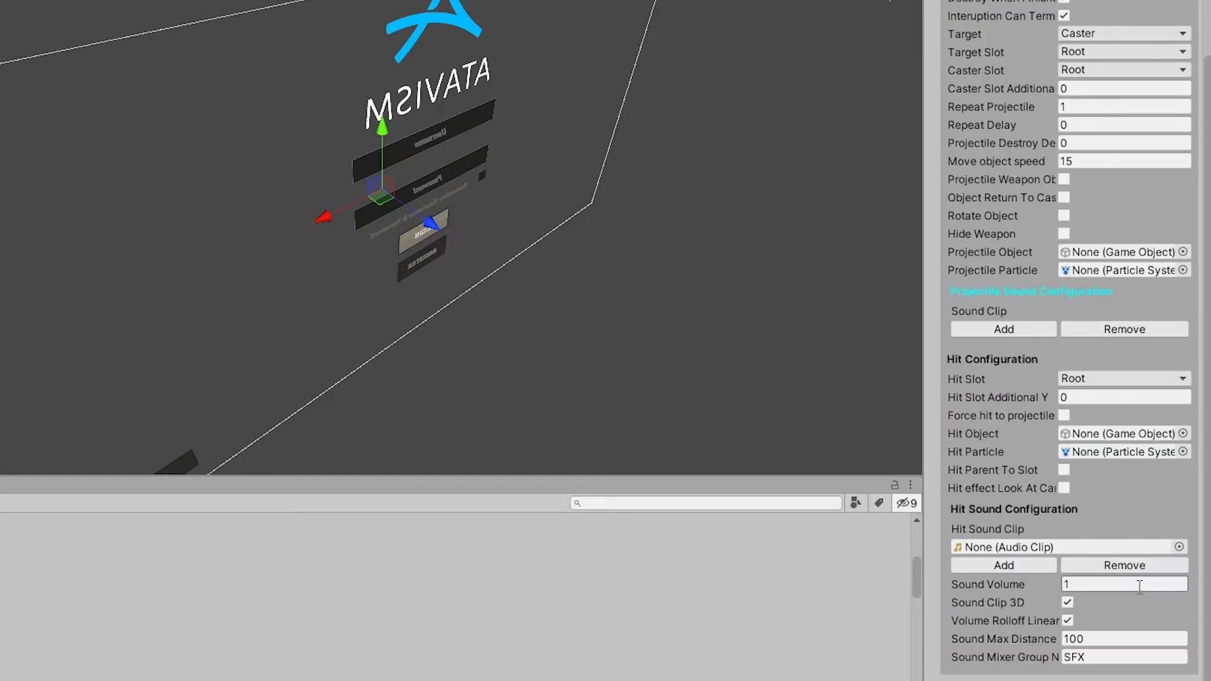
pyautogui.click(1133, 566)
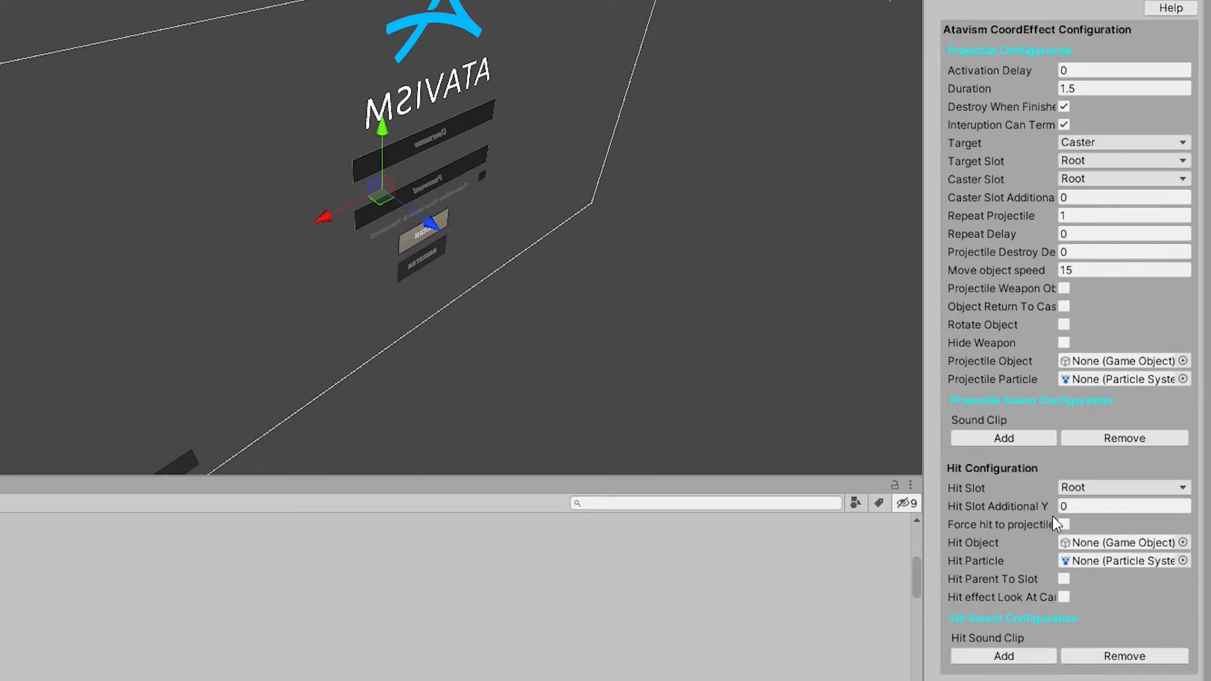
pyautogui.scroll(3, 1058, 378)
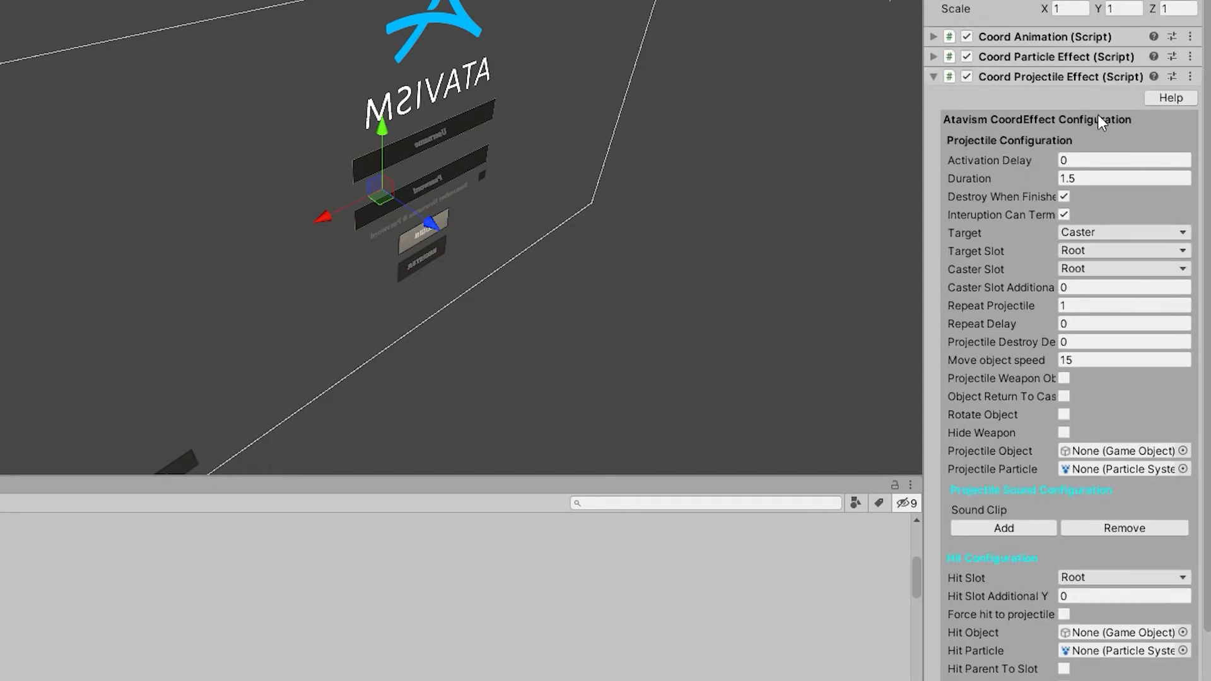
# - Examine the help descriptions of the Coord Projectile Effect's projectile and hit settings, leaving the help hidden
pyautogui.scroll(-3, 1028, 242)
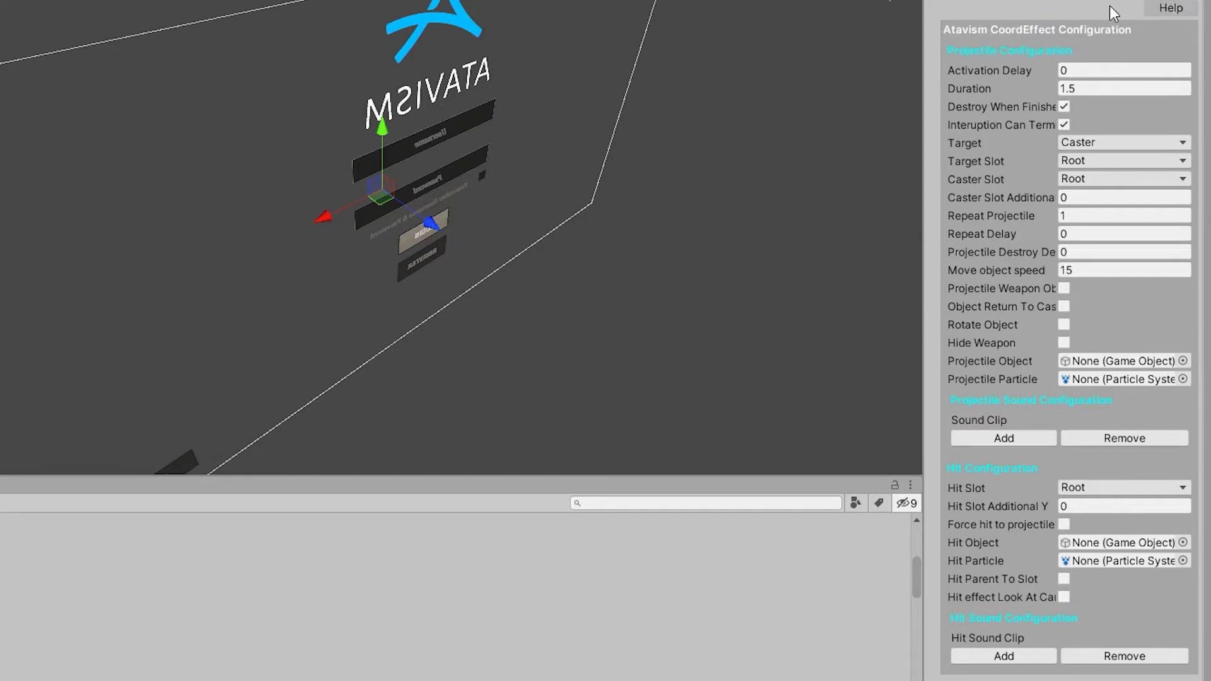
pyautogui.click(1176, 5)
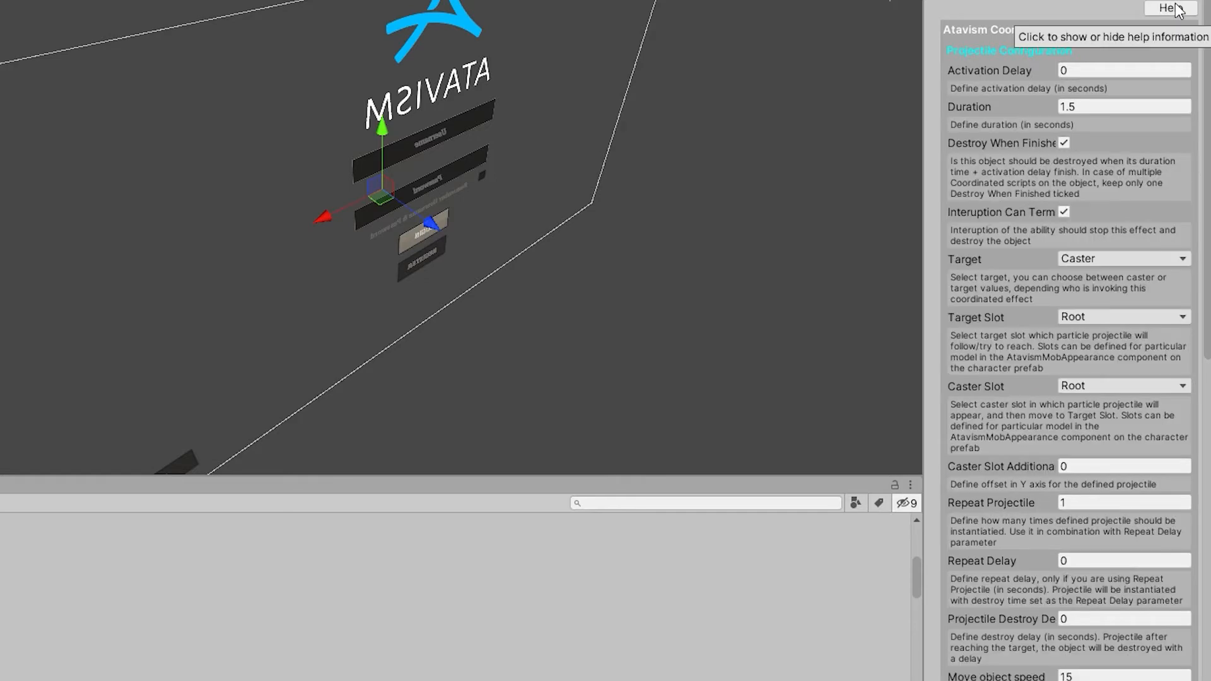
pyautogui.click(1175, 12)
pyautogui.click(1173, 9)
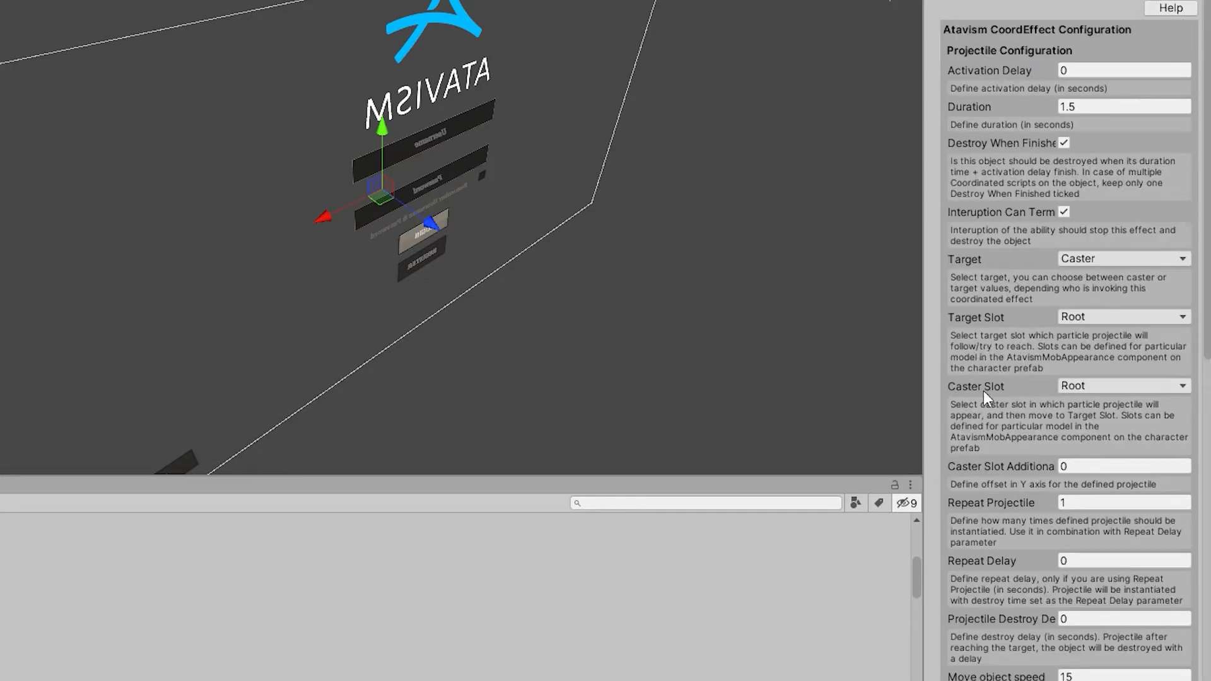
pyautogui.scroll(-10, 984, 435)
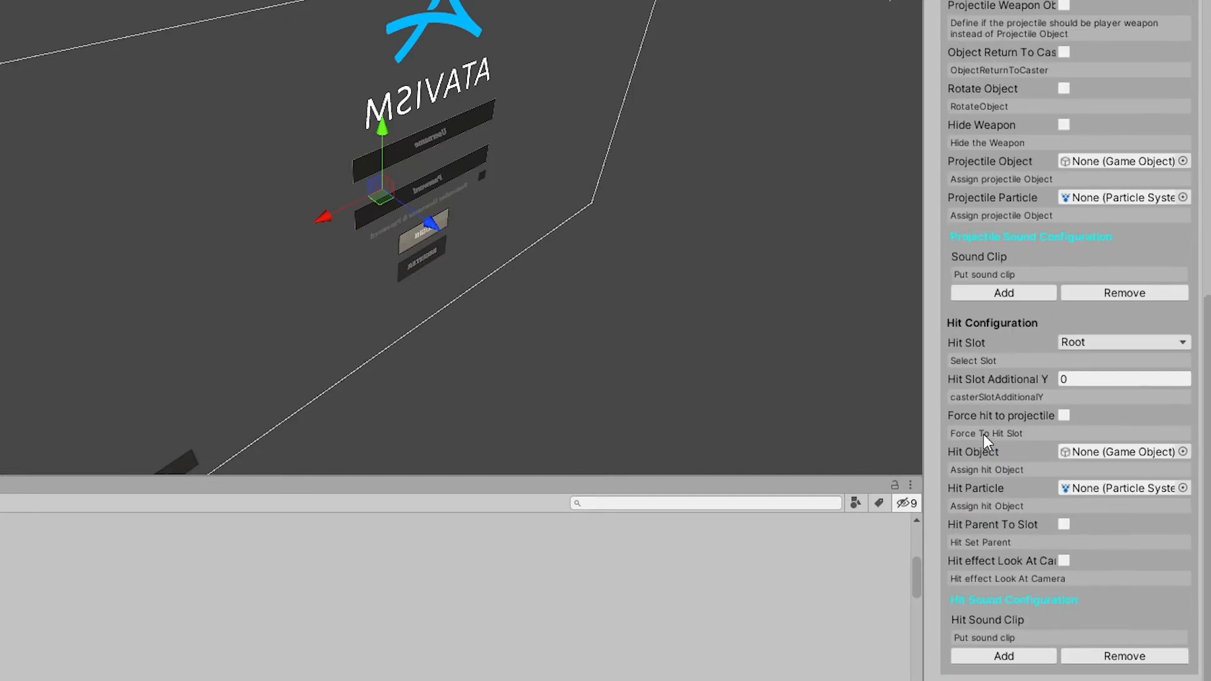
pyautogui.scroll(9, 984, 435)
pyautogui.scroll(3, 983, 434)
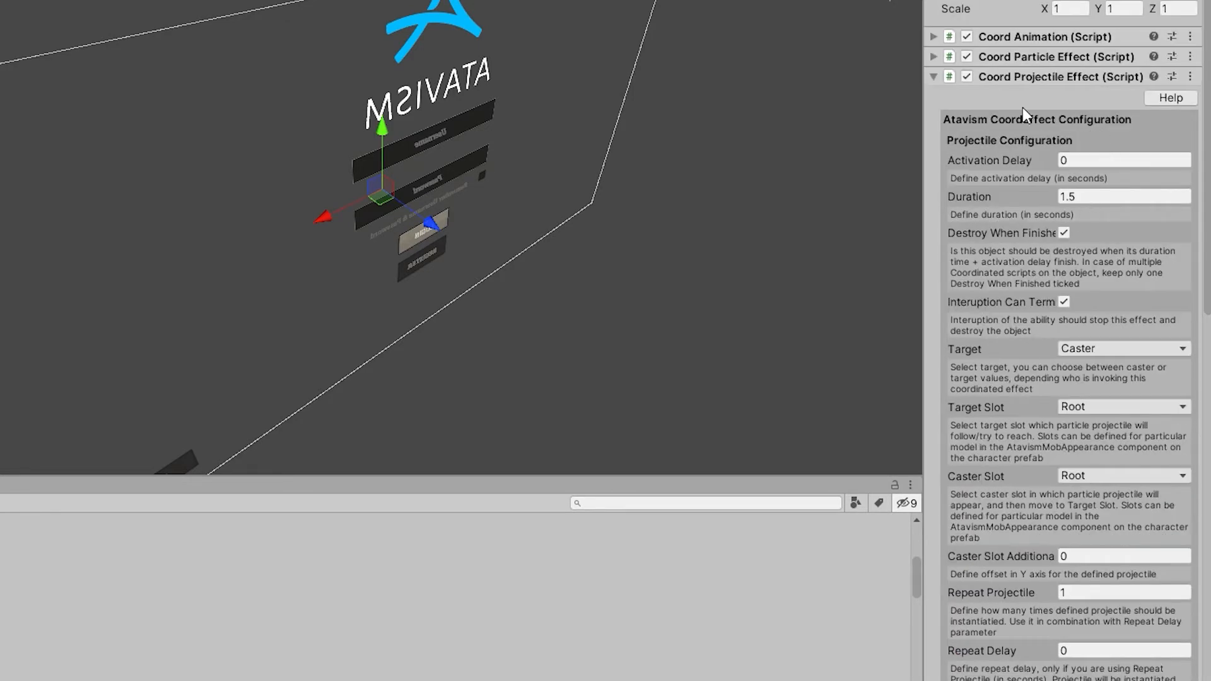
pyautogui.click(1163, 97)
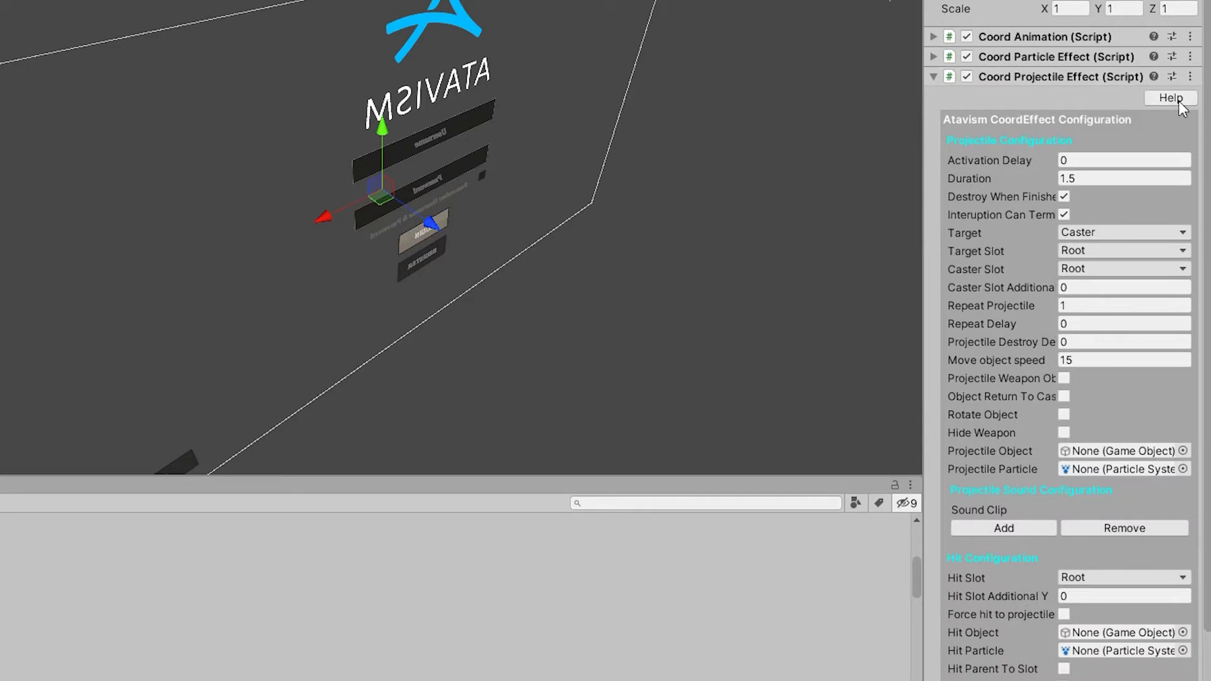
# - Remove the Coord Projectile Effect component from the Punch Effect object and expand the Coord Particle Effect settings
pyautogui.rightClick(1065, 76)
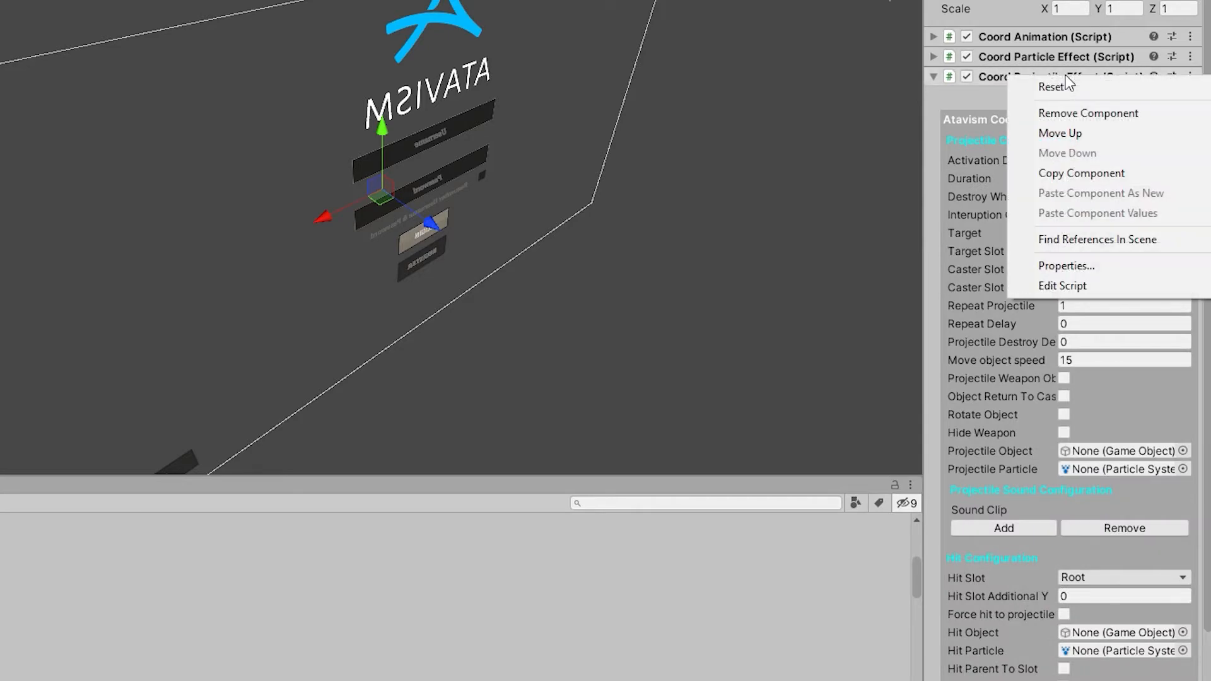
pyautogui.click(1084, 112)
pyautogui.click(932, 59)
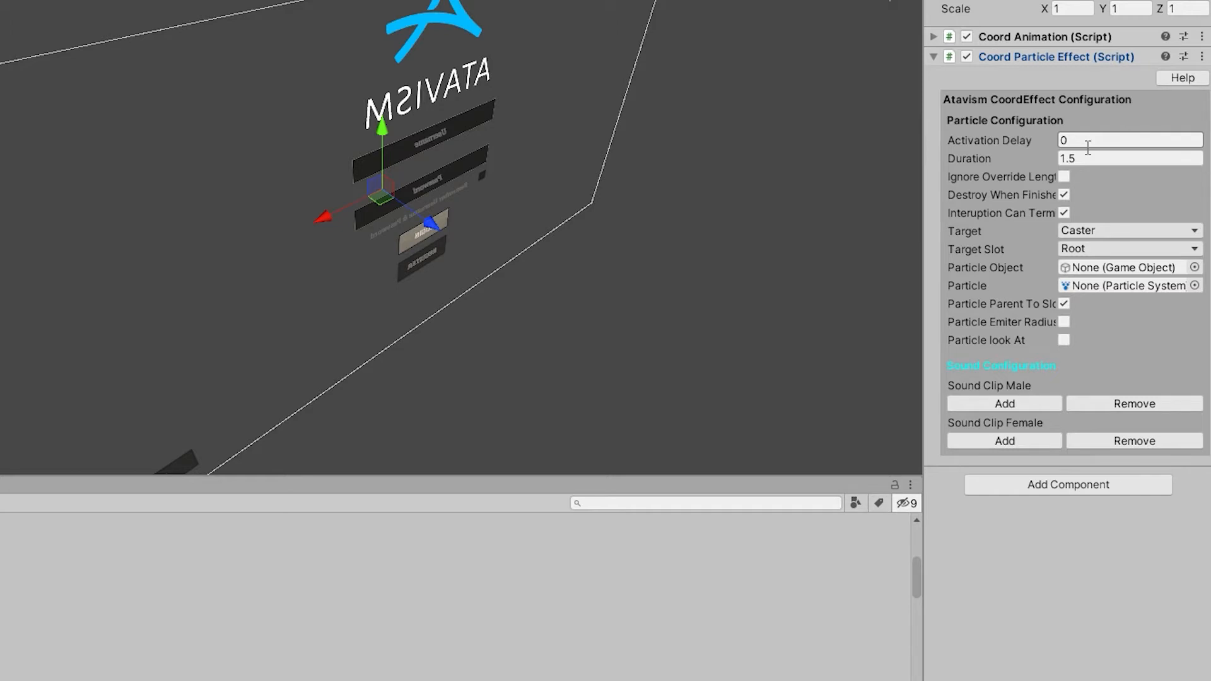
# - Add and remove a male sound clip entry in Coord Particle Effect to view its sound options
pyautogui.click(1087, 147)
pyautogui.click(1020, 403)
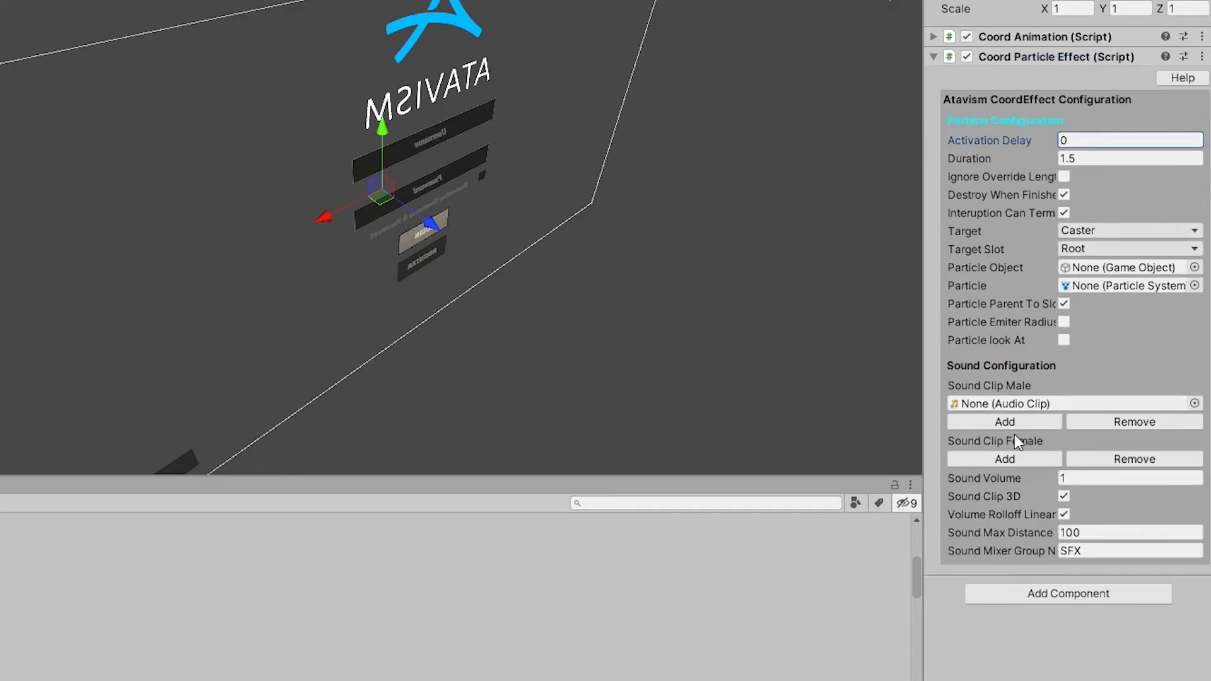
pyautogui.click(1114, 419)
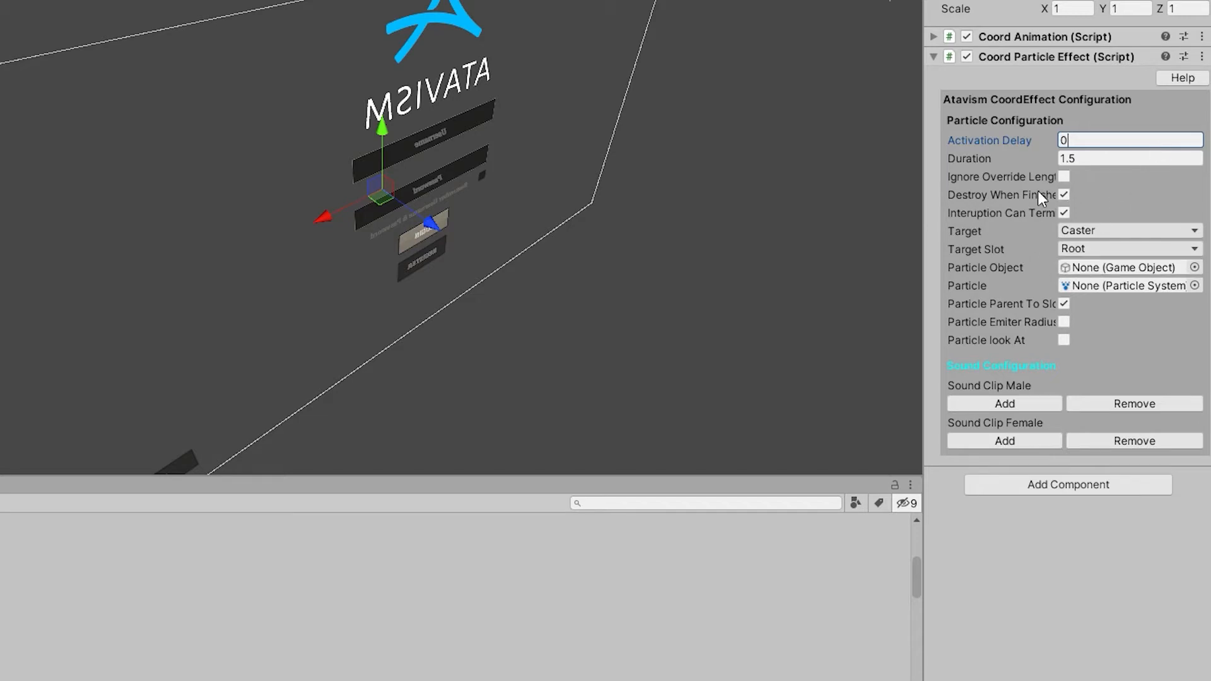
# - Set the particle effect's activation delay to 0.3, its target to Target and its target slot to Head
pyautogui.click(1176, 76)
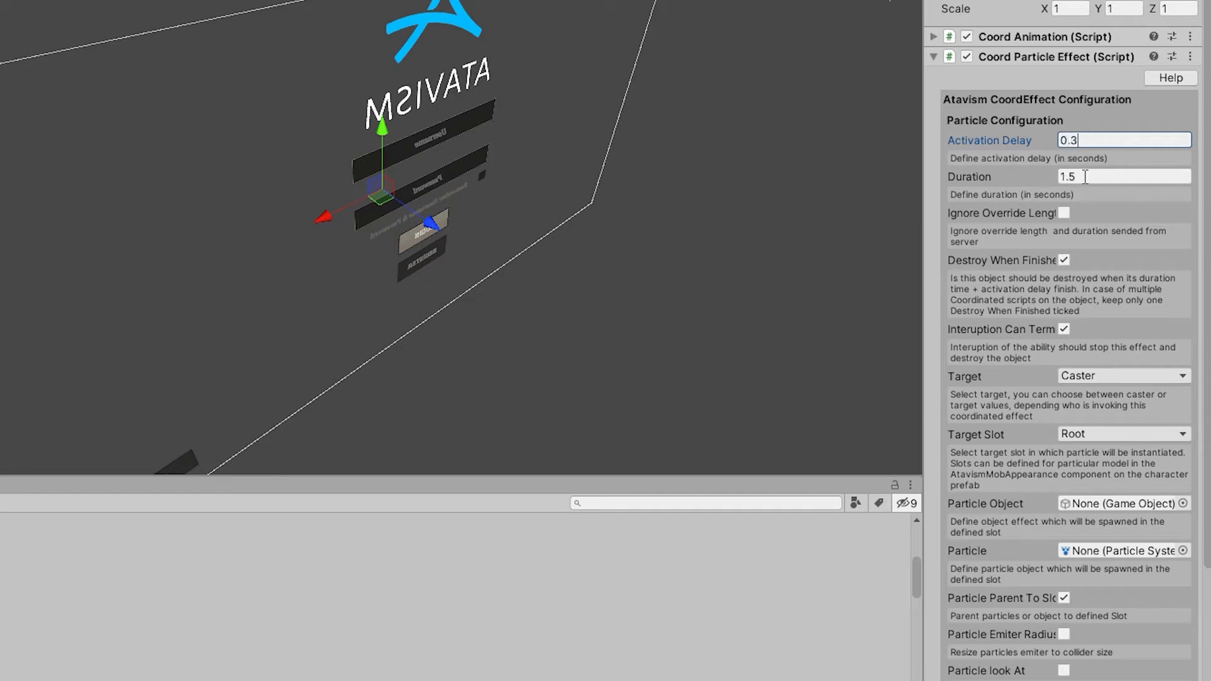
pyautogui.click(1107, 177)
pyautogui.click(1099, 377)
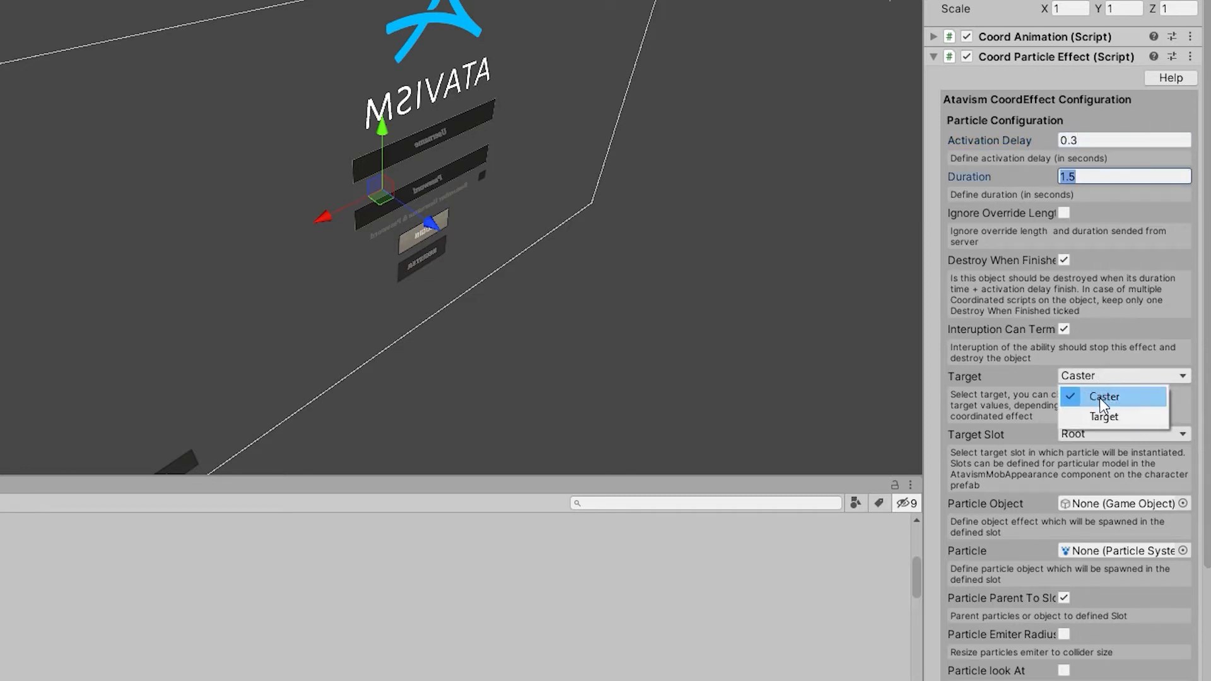
pyautogui.click(1103, 414)
pyautogui.click(1171, 78)
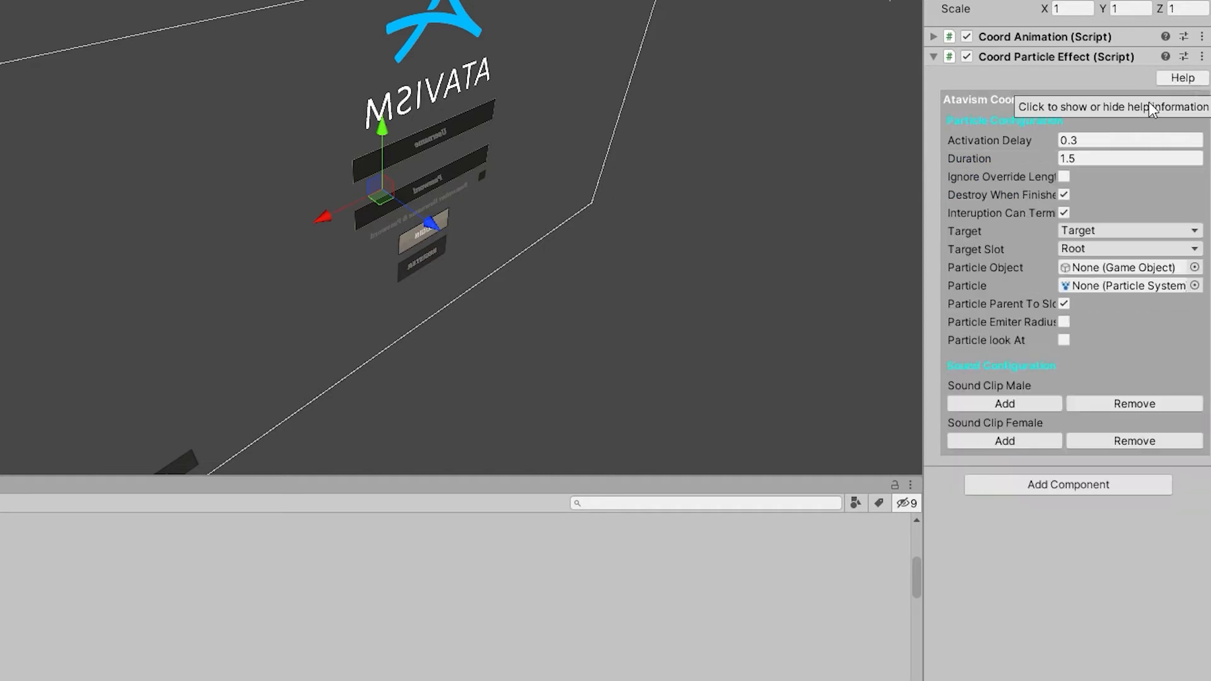
pyautogui.click(1078, 251)
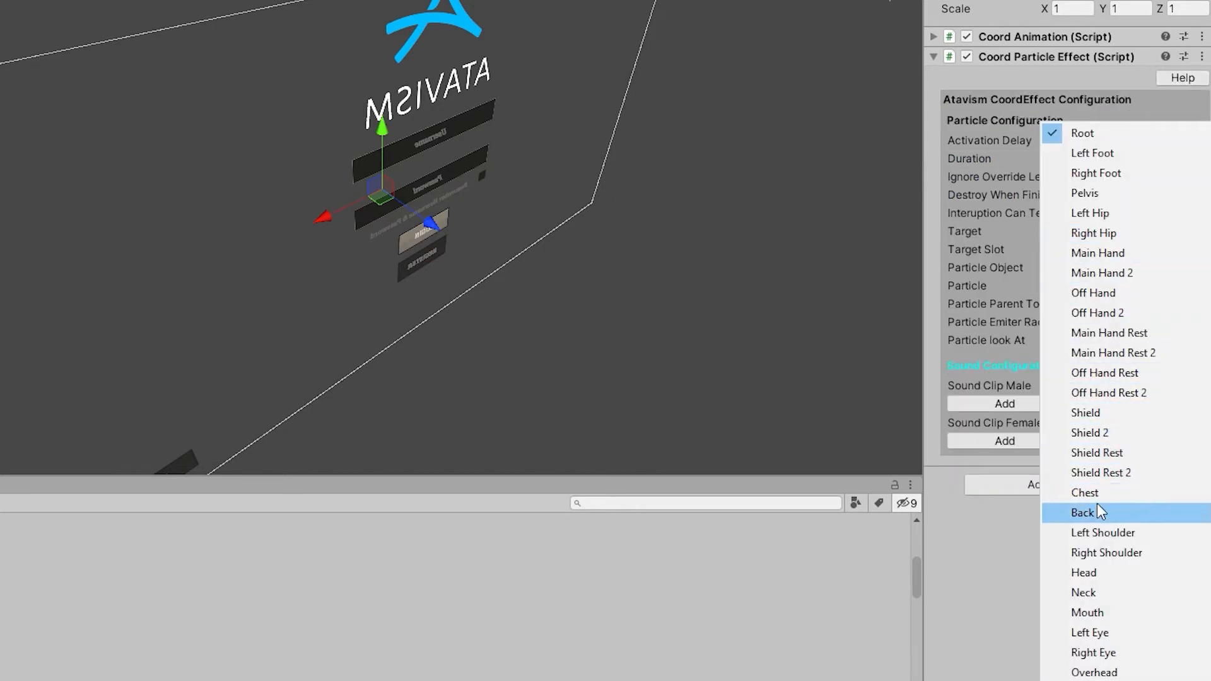
pyautogui.click(1098, 573)
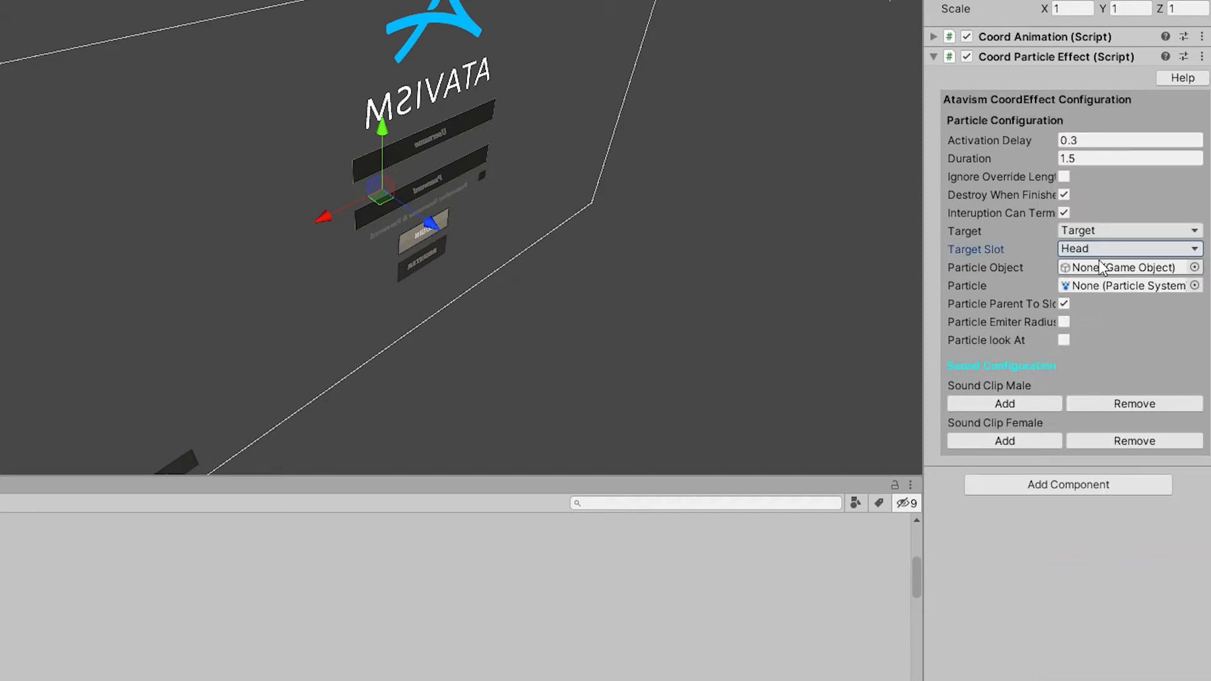
# - Assign FlashRing01 as the particle object and enable the Particle Emiter Radius option
pyautogui.click(1194, 267)
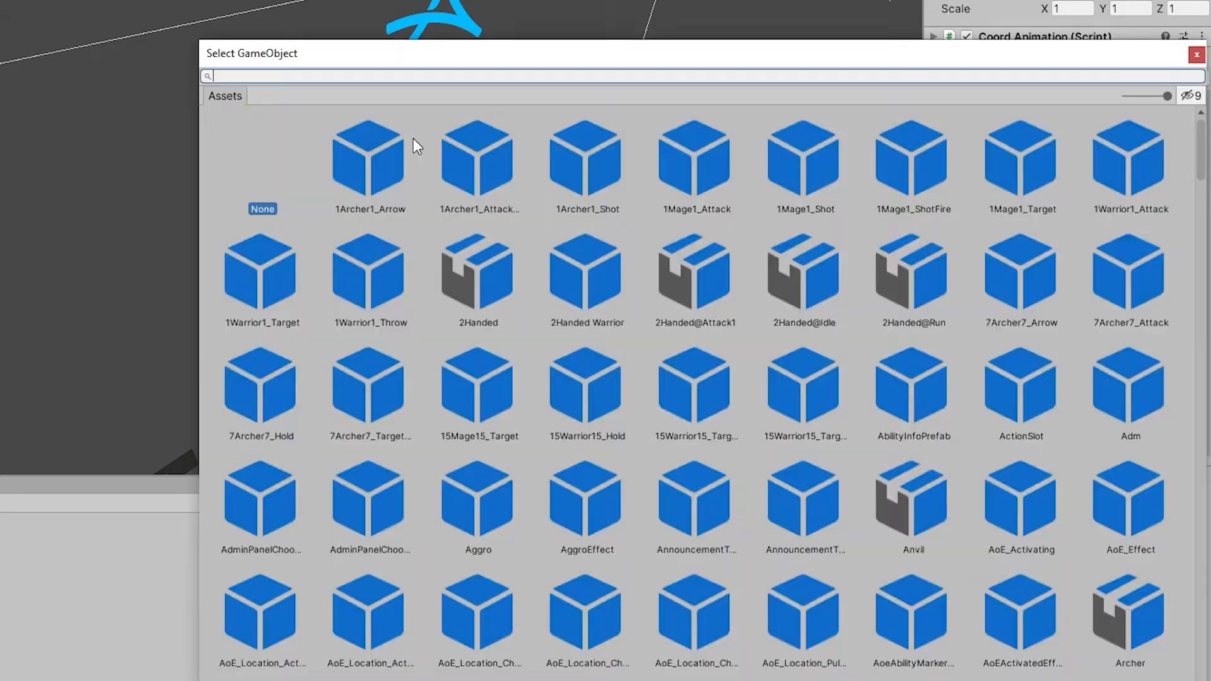
pyautogui.write('F')
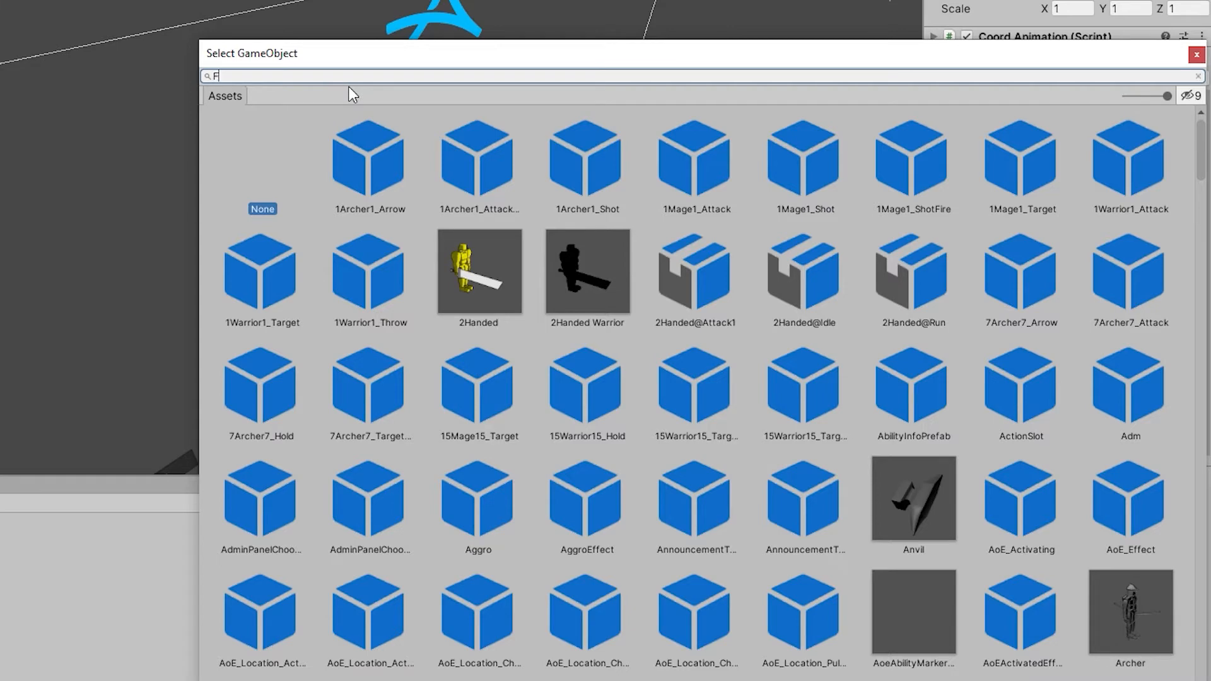
pyautogui.write('lashrin')
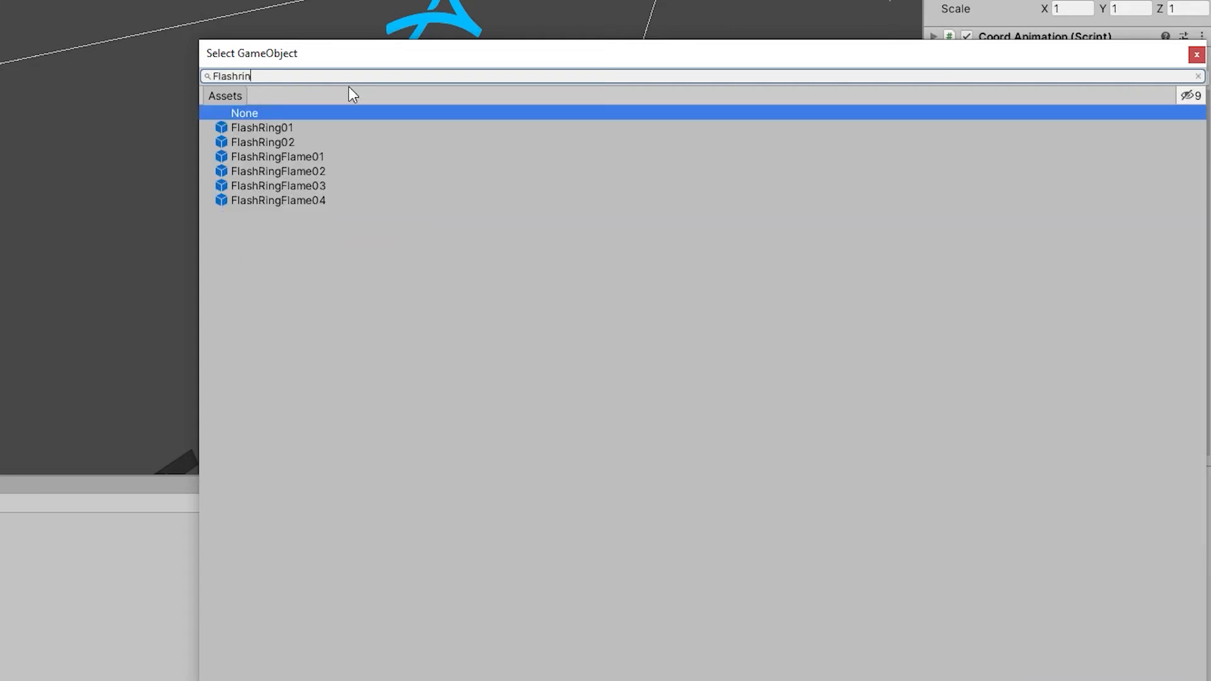
pyautogui.doubleClick(287, 128)
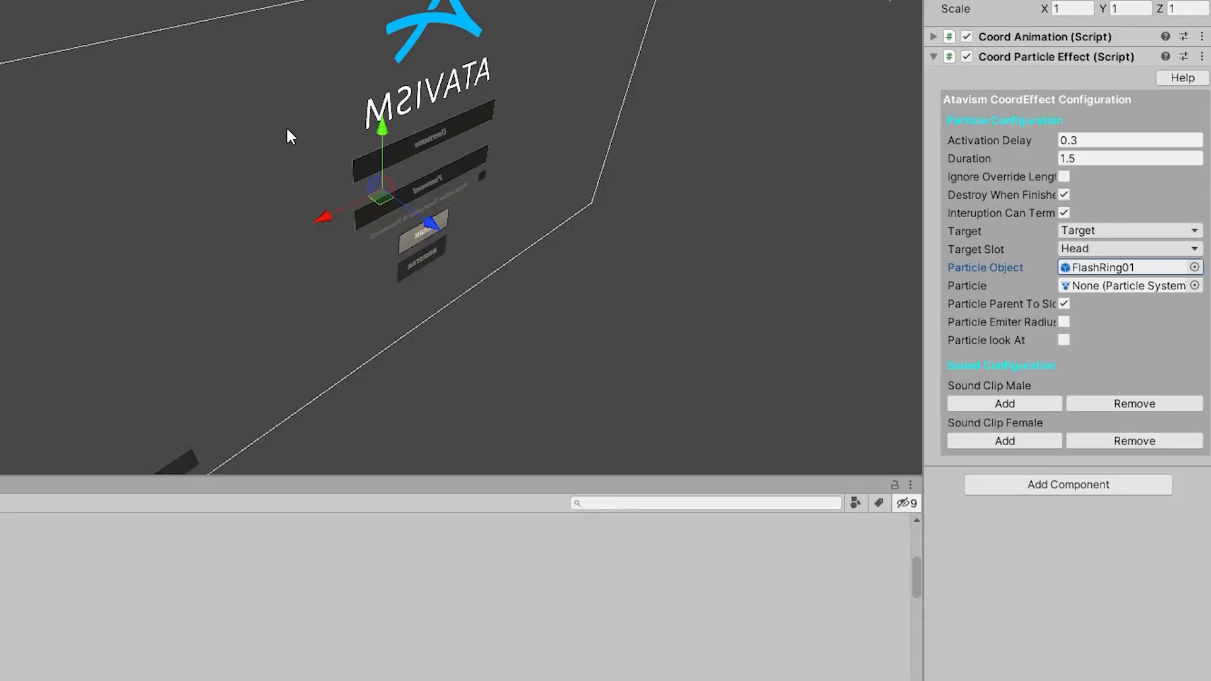
pyautogui.click(1064, 322)
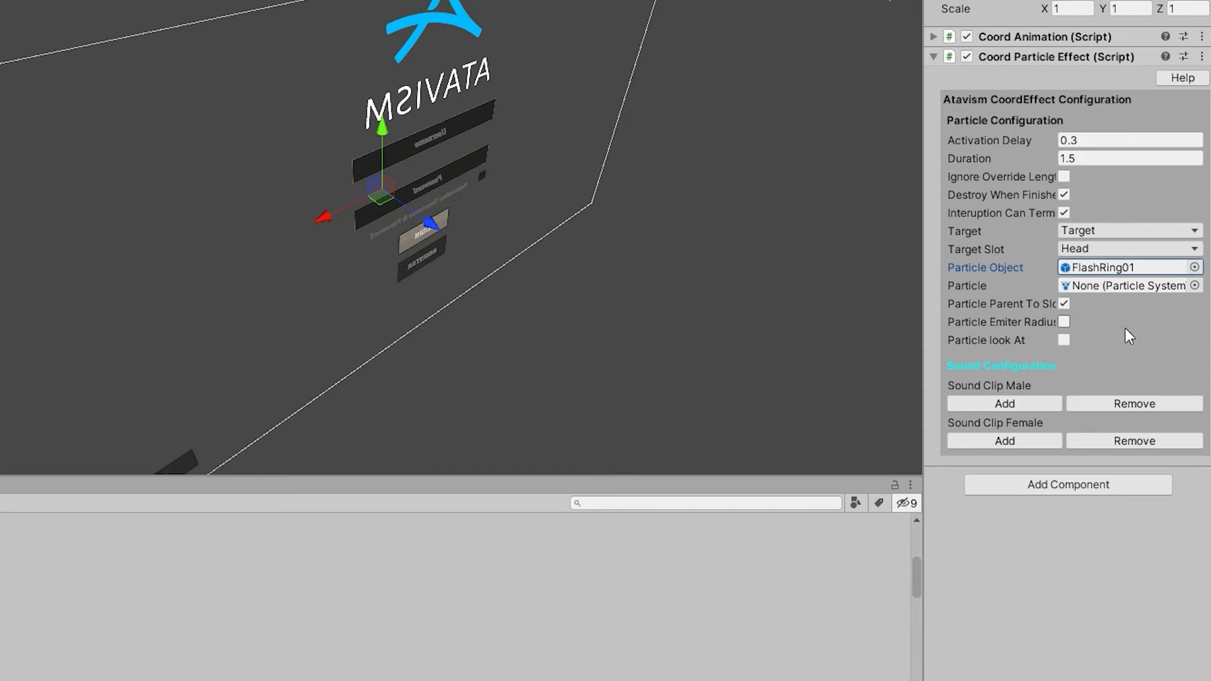
# - Add Fly_Got_Hit as the particle effect's male sound clip and collapse the Coord Particle Effect settings
pyautogui.click(1023, 409)
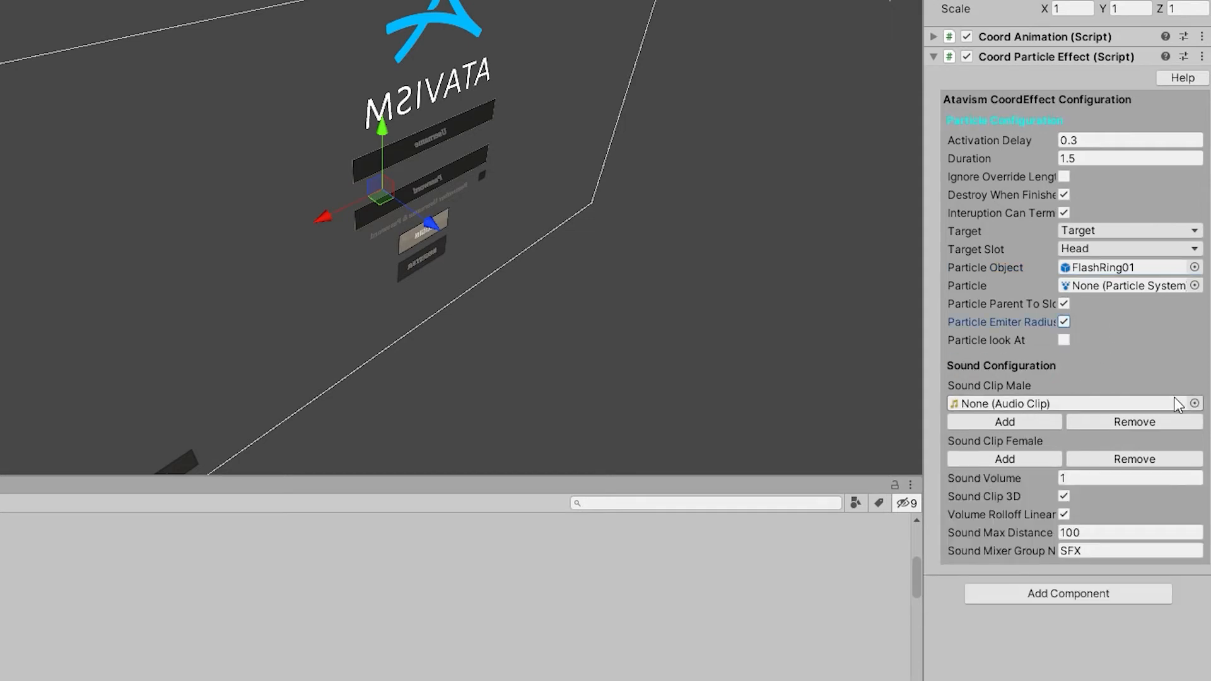
pyautogui.click(1194, 404)
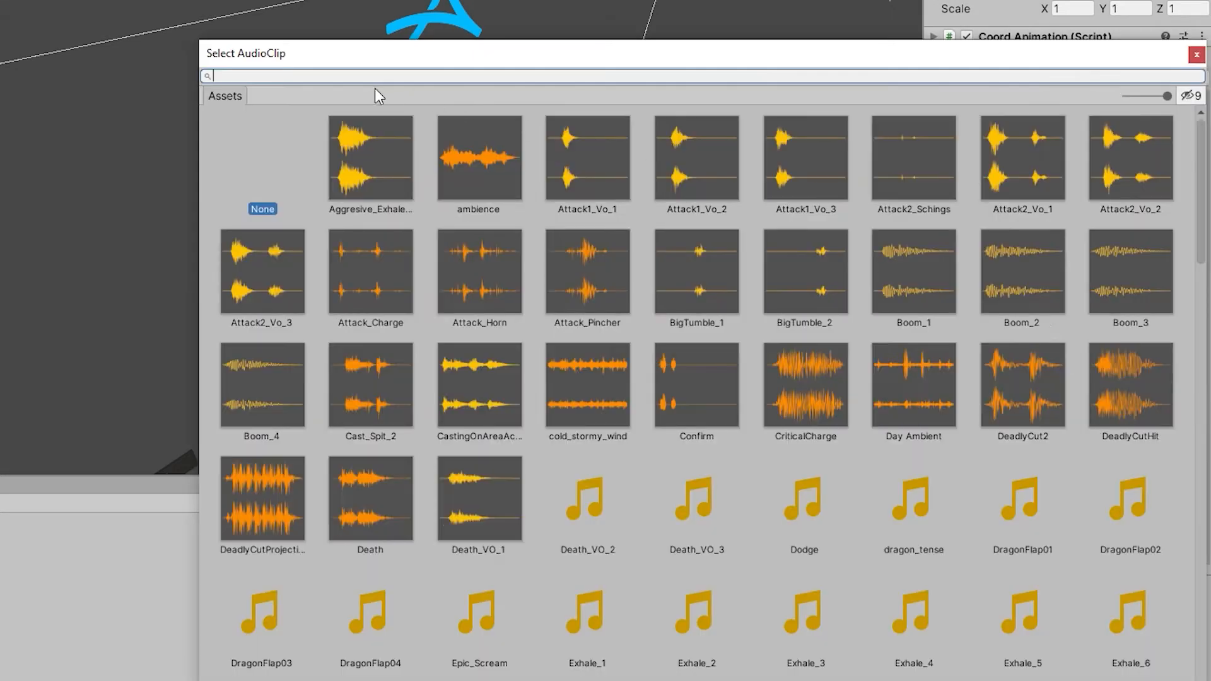
pyautogui.write('fly_got')
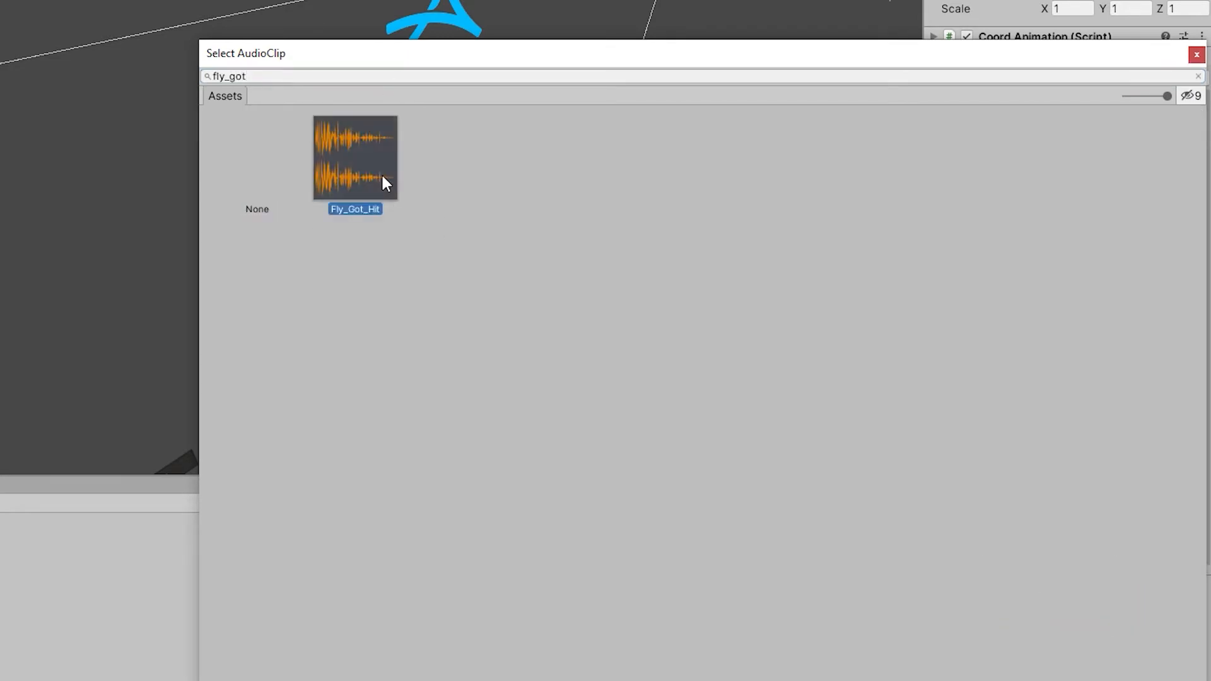
pyautogui.doubleClick(381, 173)
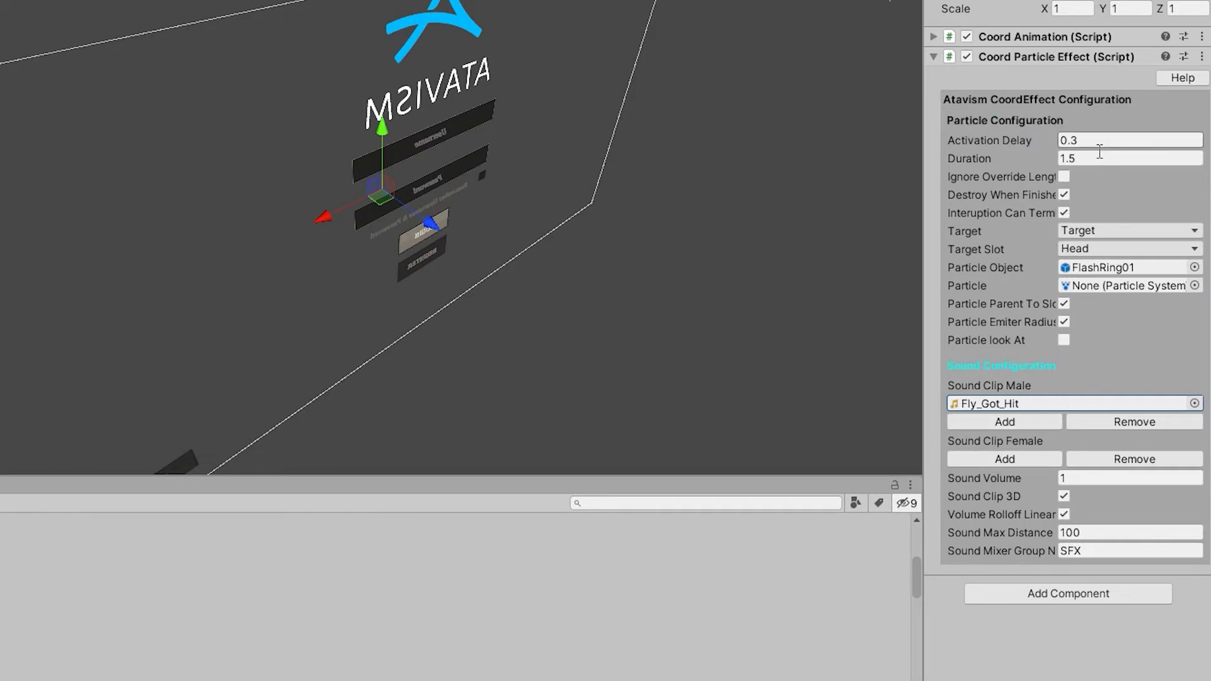
pyautogui.click(1043, 143)
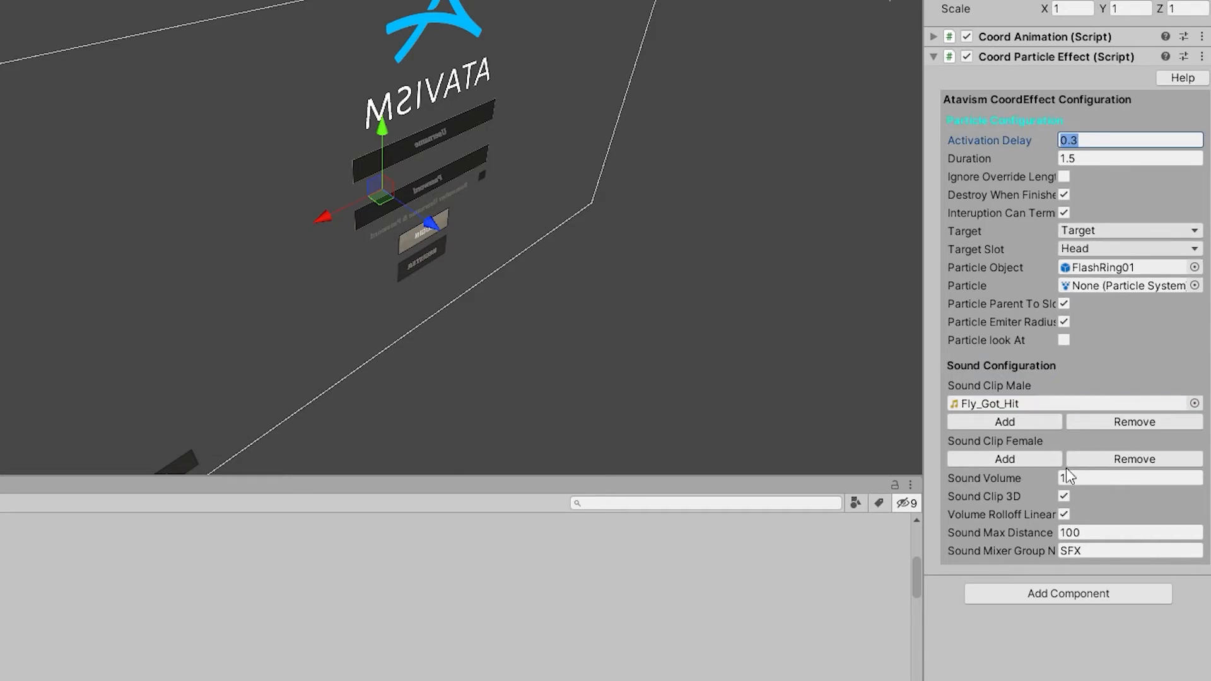
pyautogui.click(936, 62)
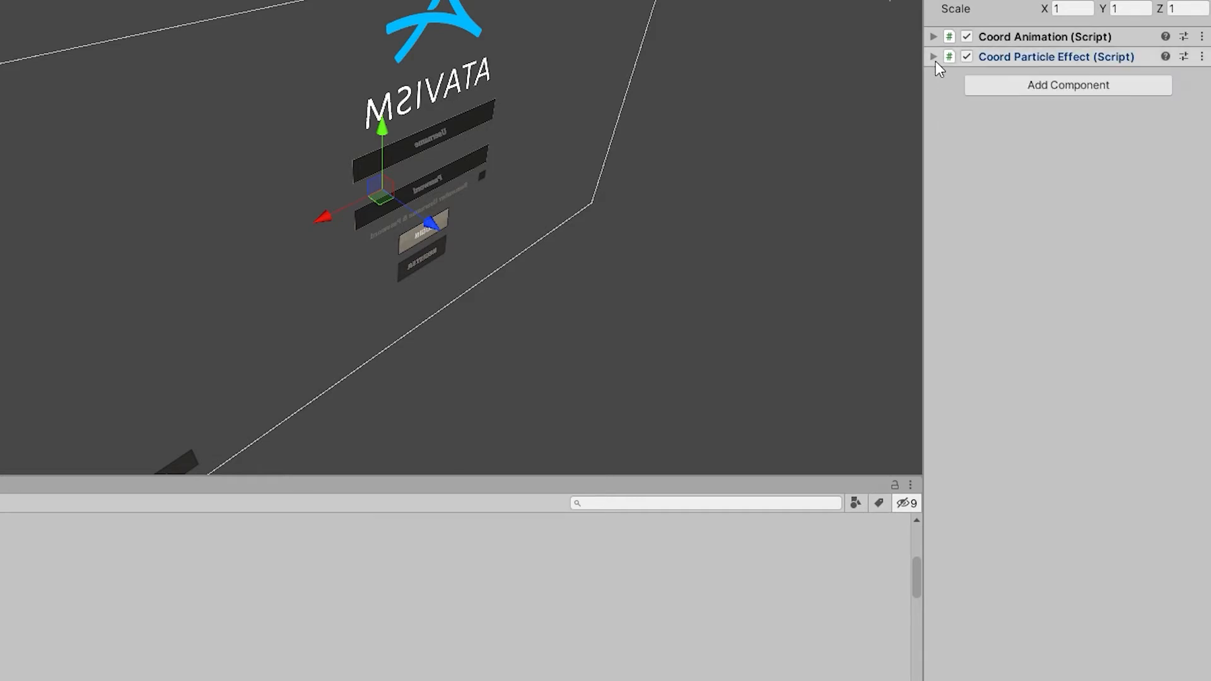
# - Expand the Coord Animation settings and choose Character object type, Mecanim animation and the Triger parameter type
pyautogui.click(934, 36)
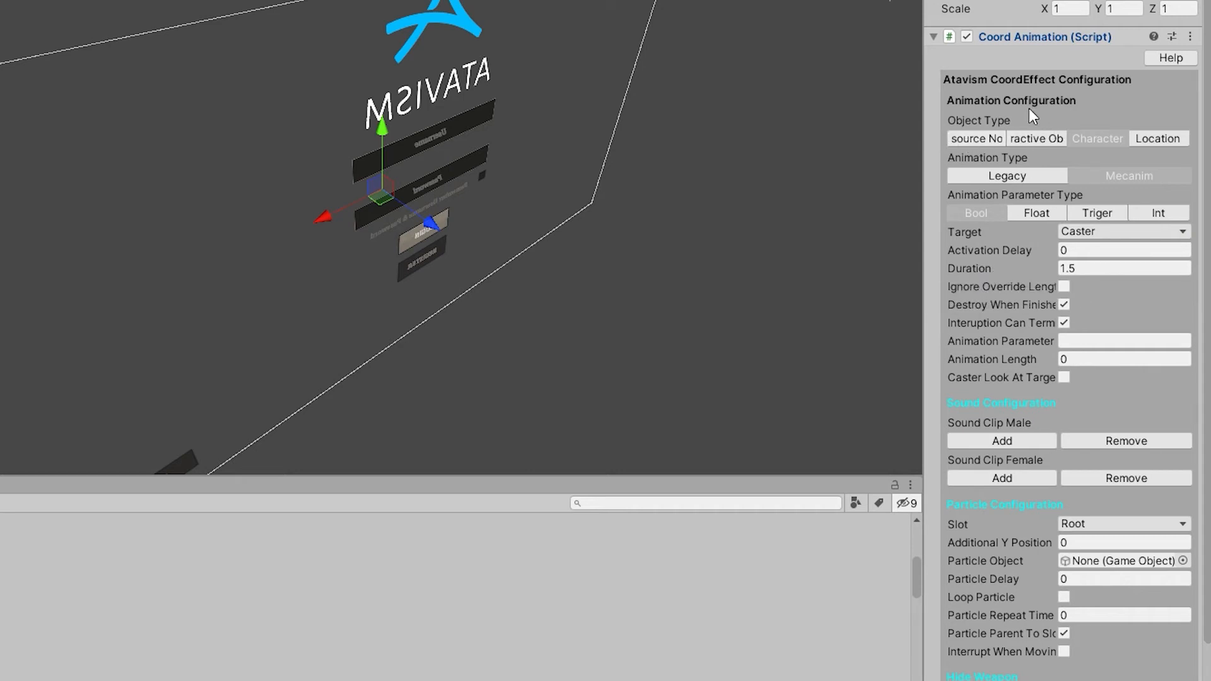
pyautogui.click(1164, 63)
pyautogui.click(1164, 63)
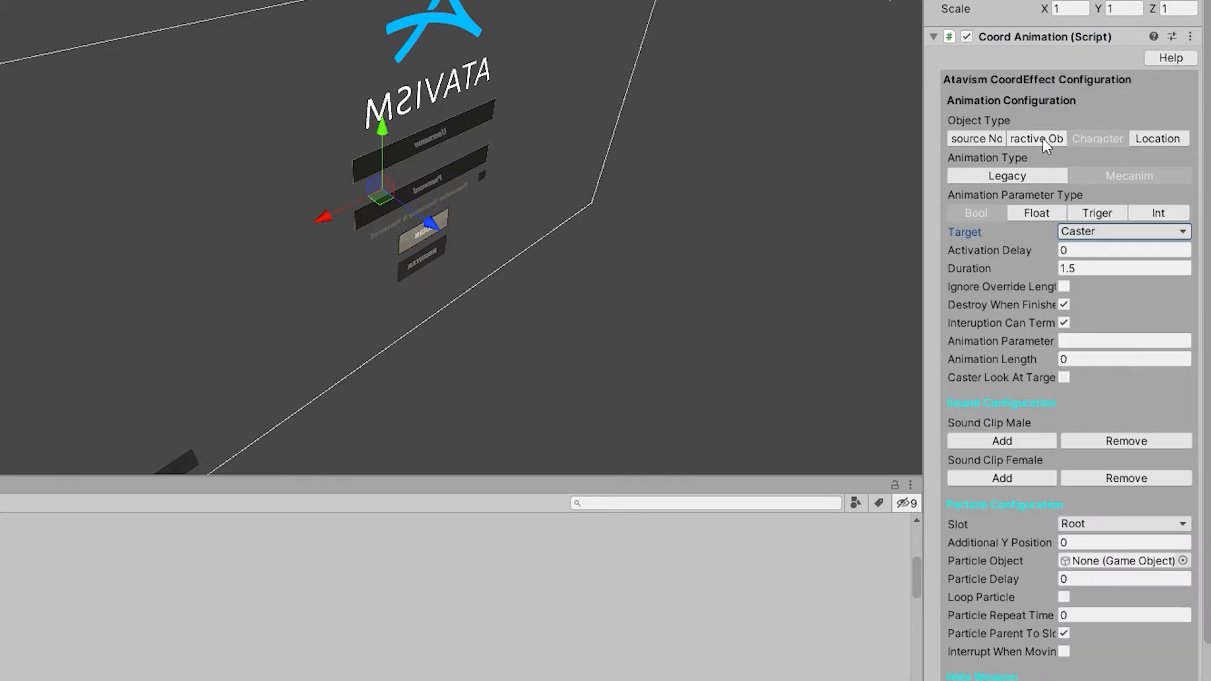
pyautogui.click(1099, 140)
pyautogui.click(1115, 171)
pyautogui.click(1092, 213)
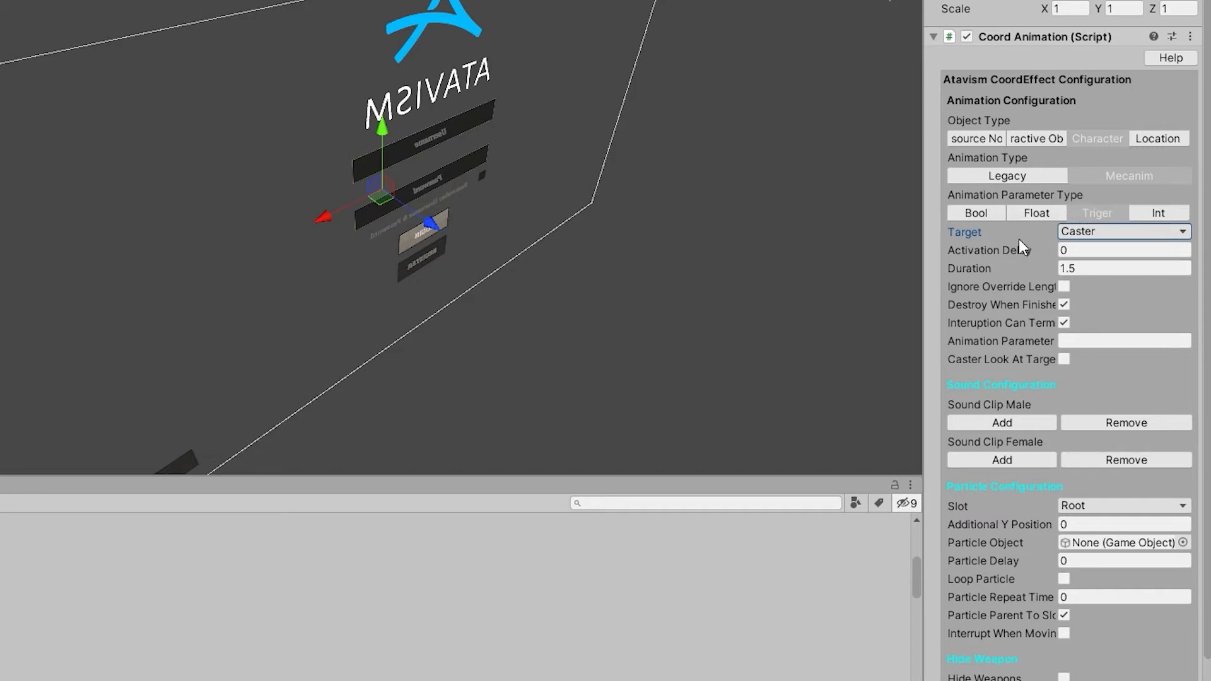
# - Set the animation parameter to Punch and enable Caster Look At Target
pyautogui.click(1073, 347)
pyautogui.click(1108, 343)
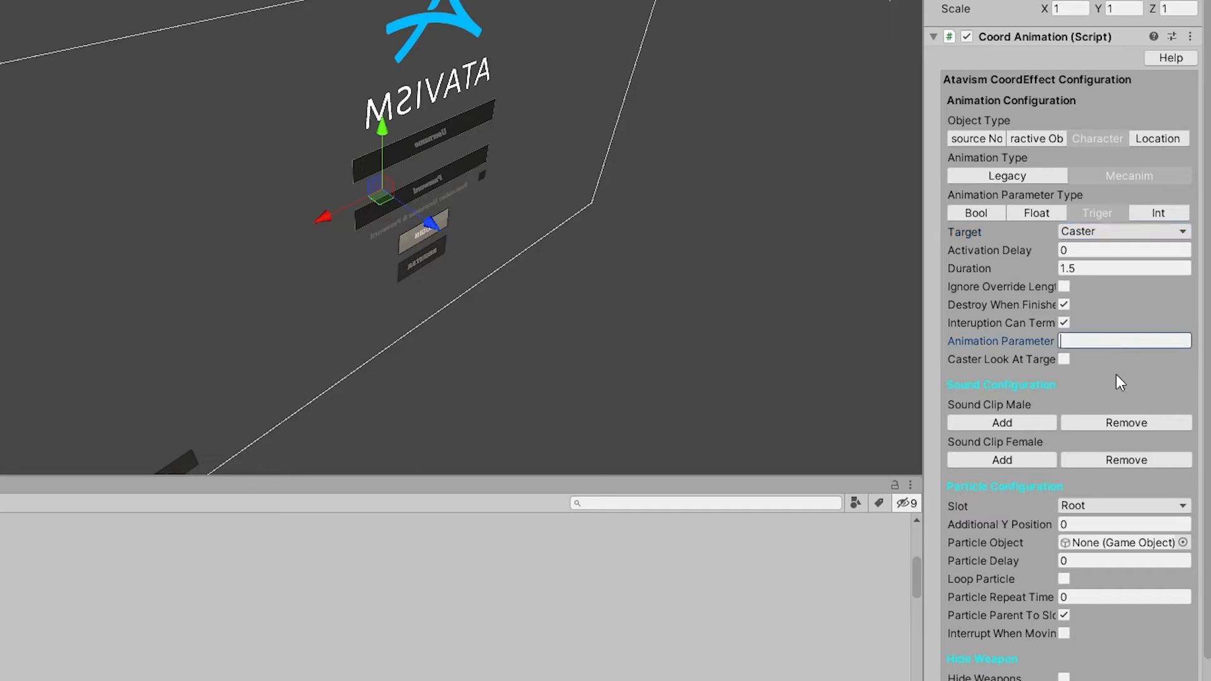
pyautogui.write('Punch')
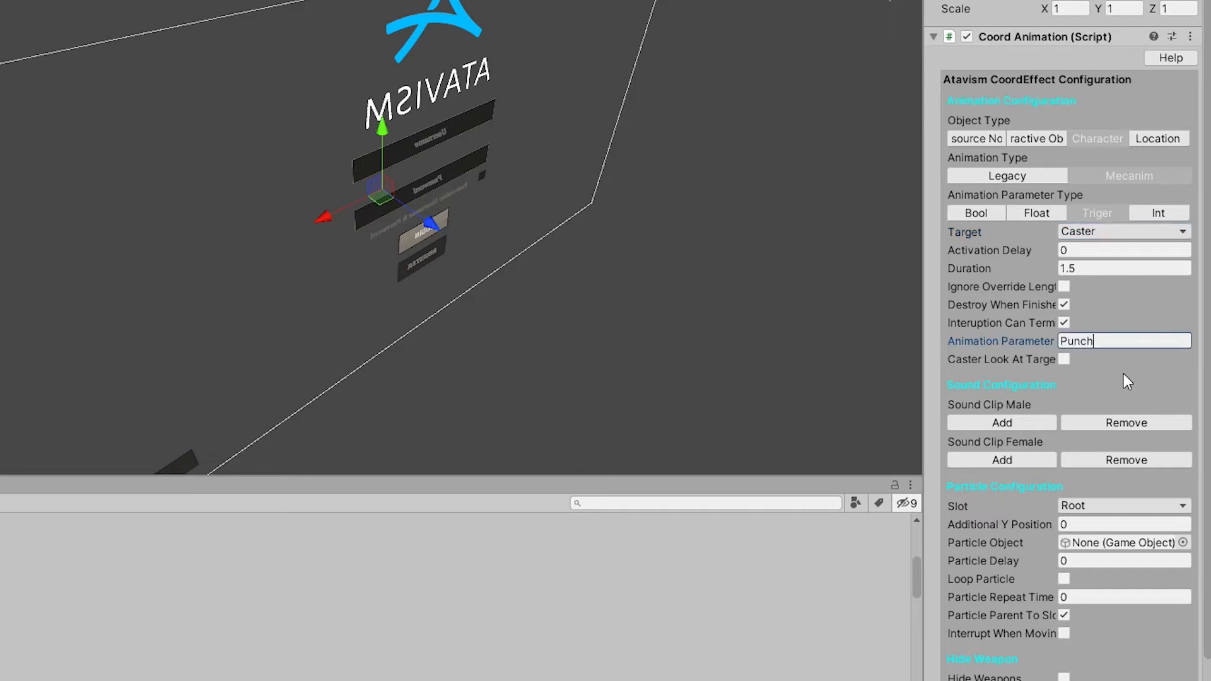
pyautogui.click(1064, 360)
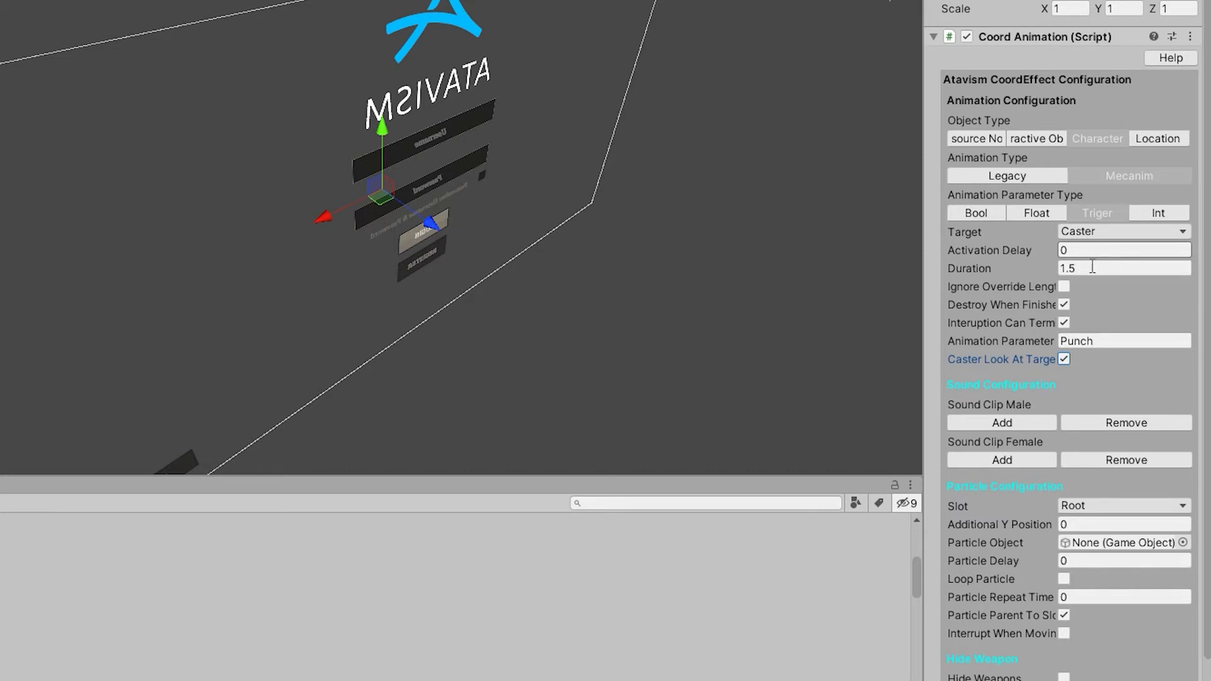
# - Review the Coord Animation's duration, destroy, interruption and animation parameter settings, plus its particle configuration
pyautogui.doubleClick(1066, 272)
pyautogui.click(1099, 300)
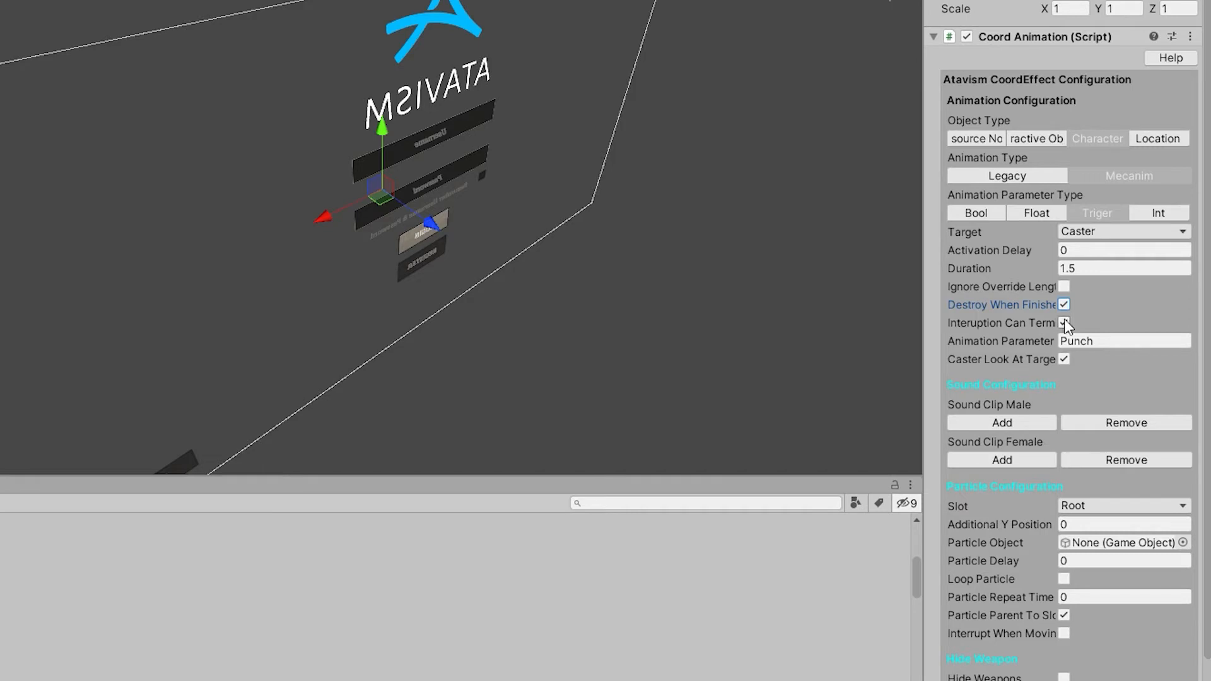
pyautogui.click(1082, 341)
pyautogui.click(1123, 345)
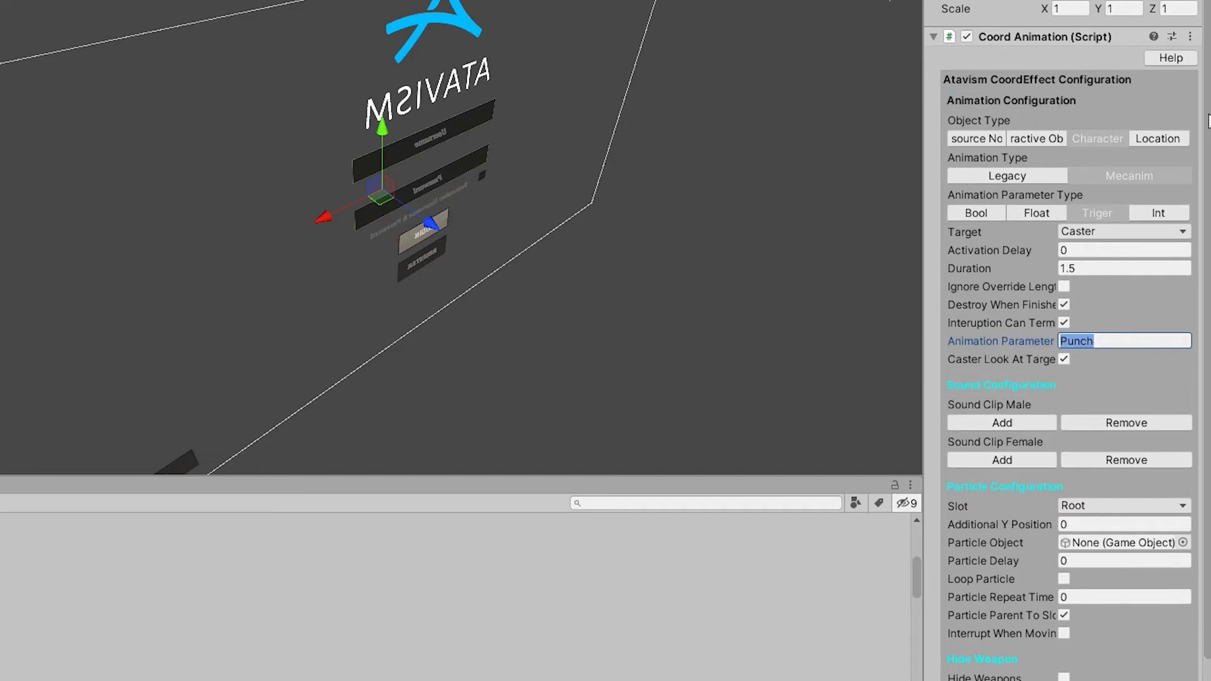
pyautogui.scroll(-2, 1009, 353)
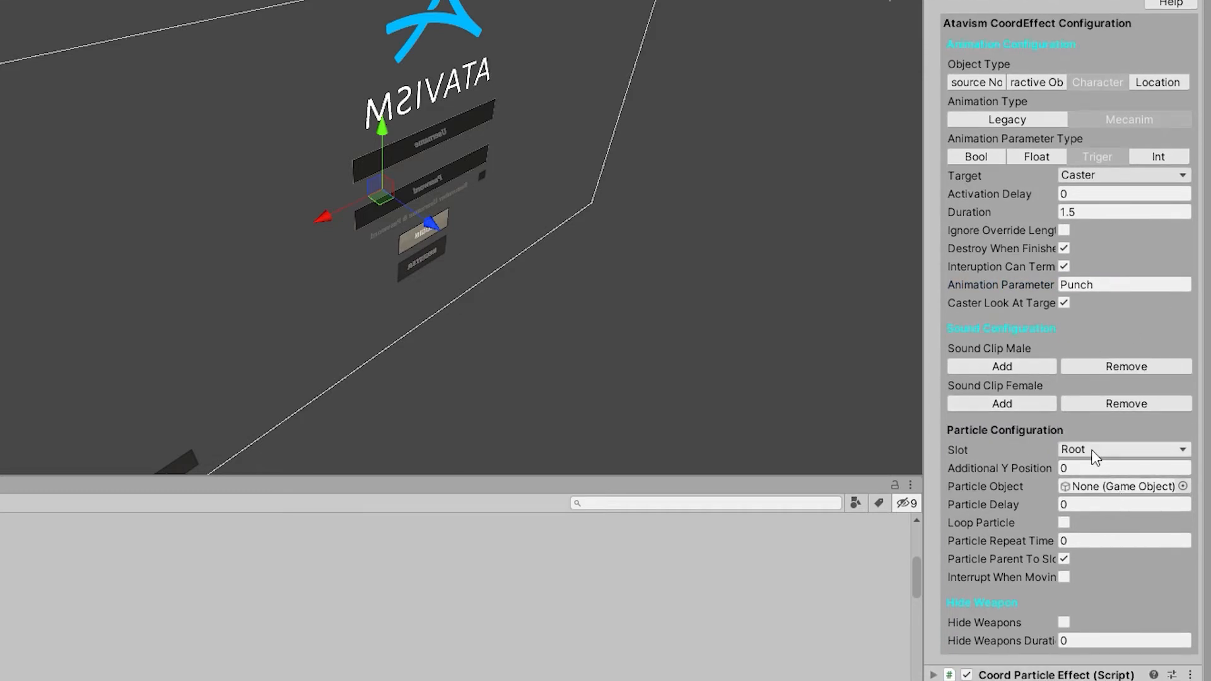
# - Collapse the Coord Animation settings and save the Punch Effect object as a prefab in the CoordinatedEffects folder
pyautogui.click(1122, 483)
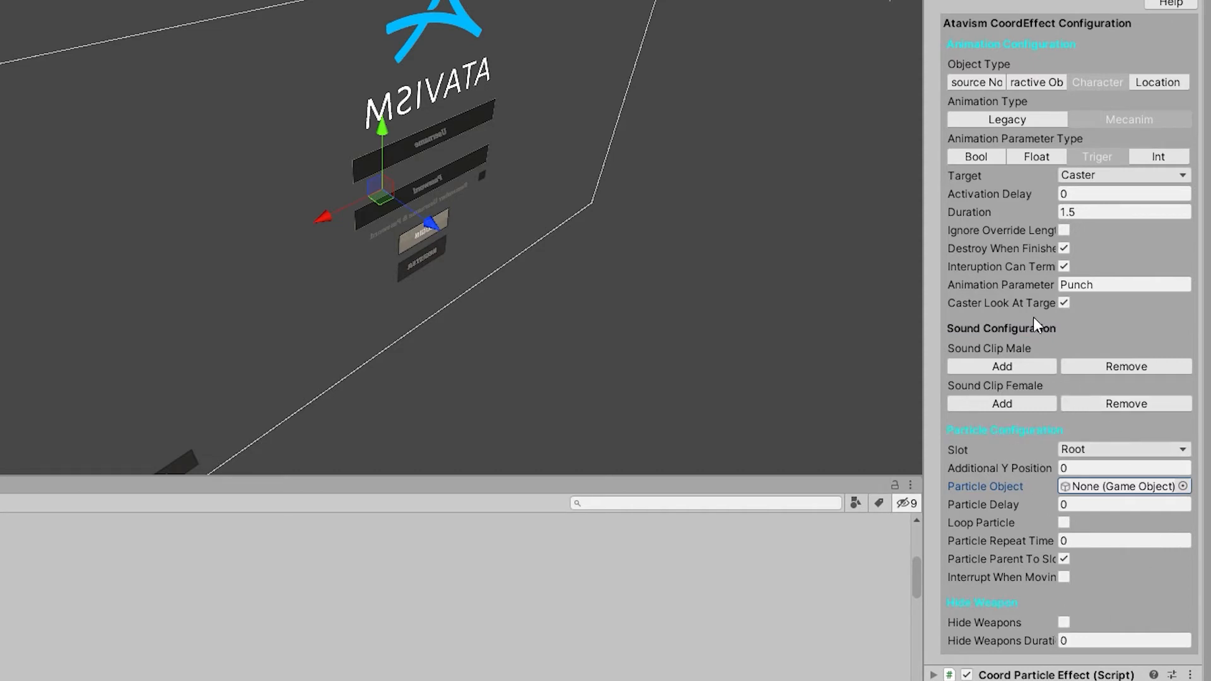
pyautogui.click(933, 0)
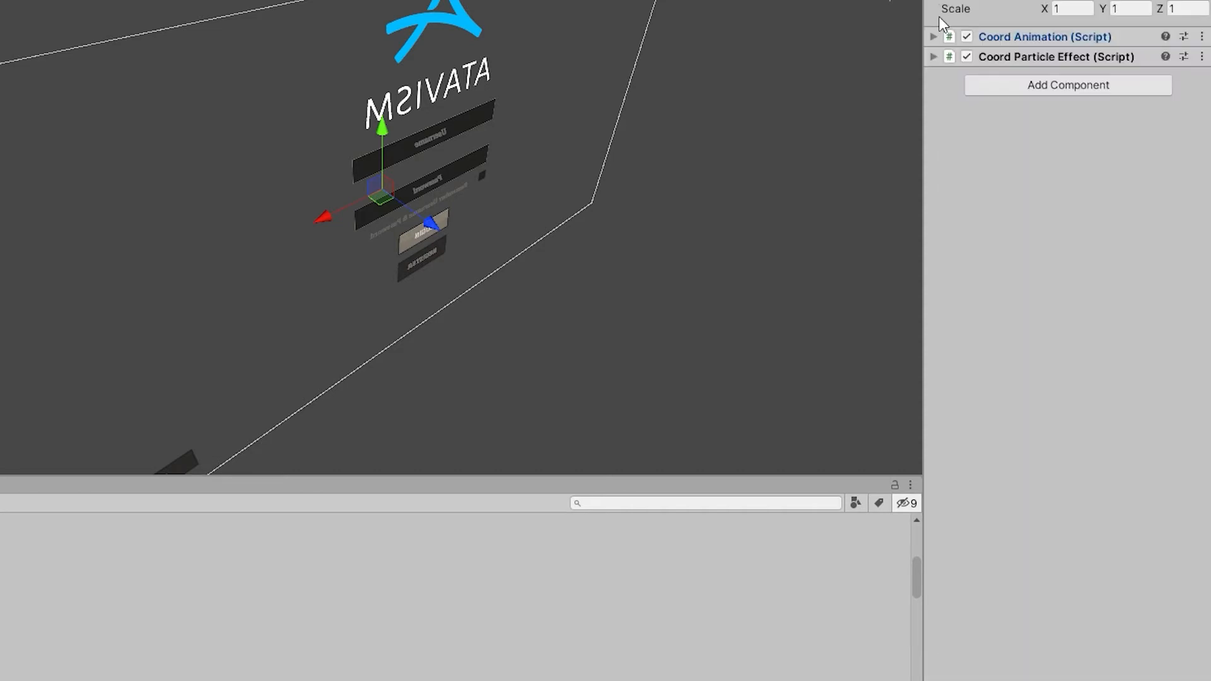
pyautogui.click(930, 53)
pyautogui.click(931, 54)
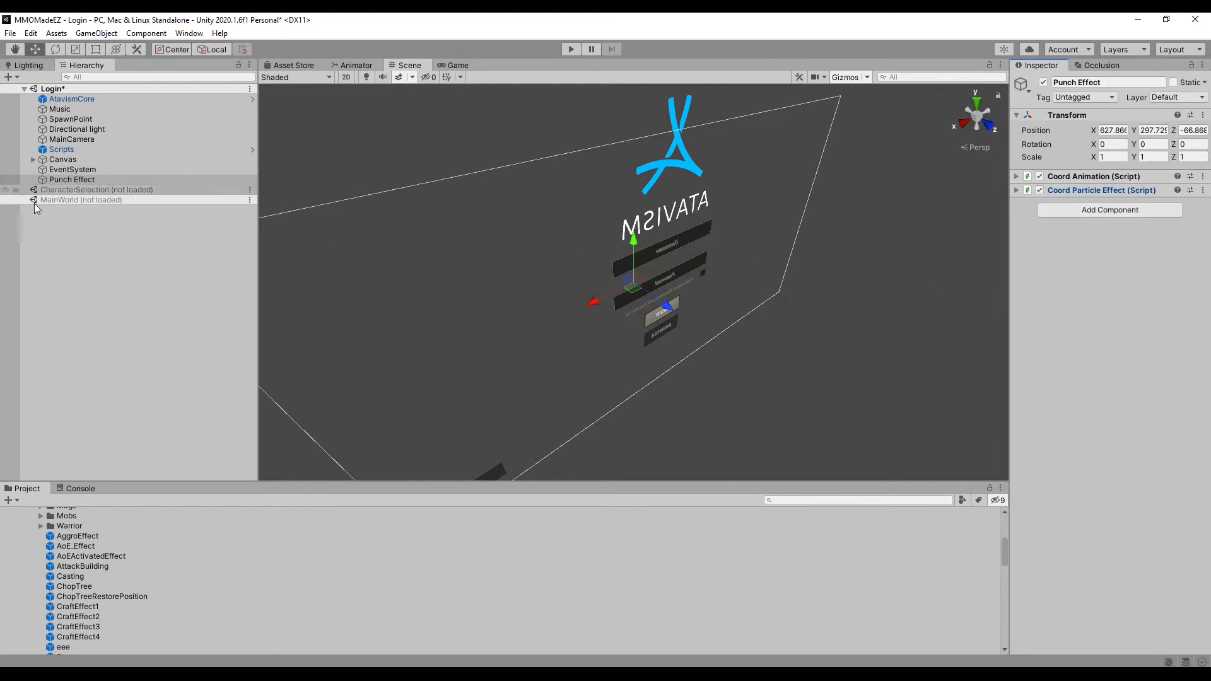
pyautogui.moveTo(58, 183); pyautogui.dragTo(84, 564)
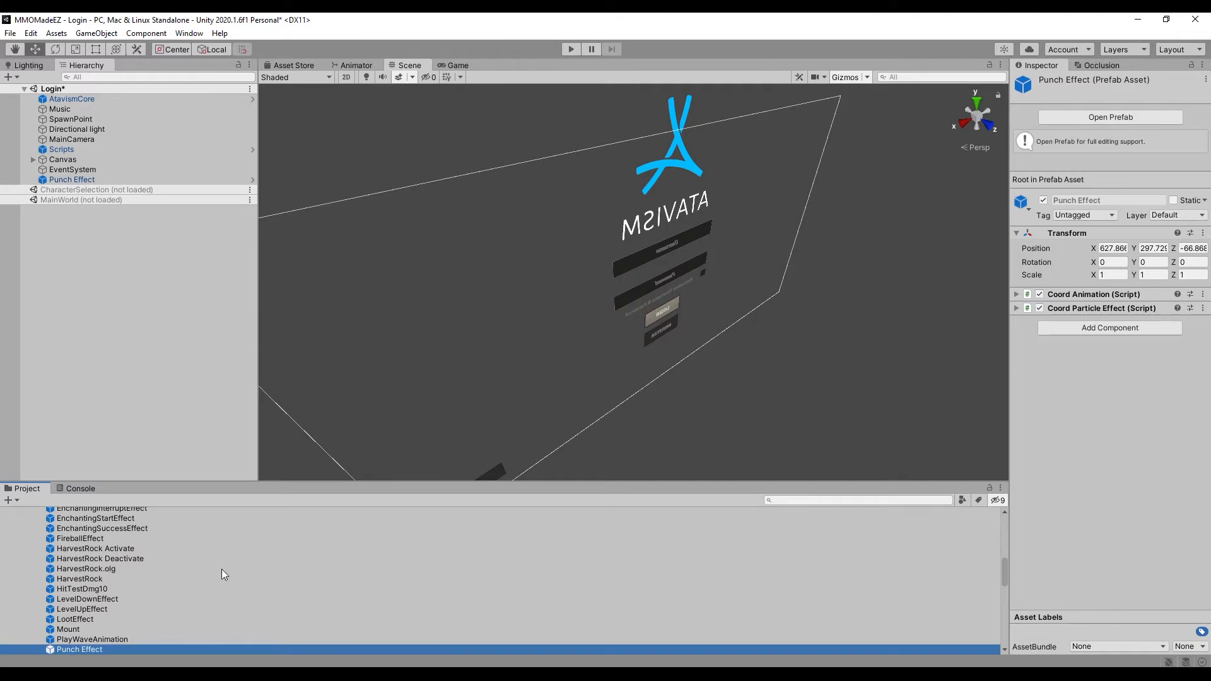
# - Set the Punch Effect prefab's X, Y and Z position to 0
pyautogui.click(1127, 249)
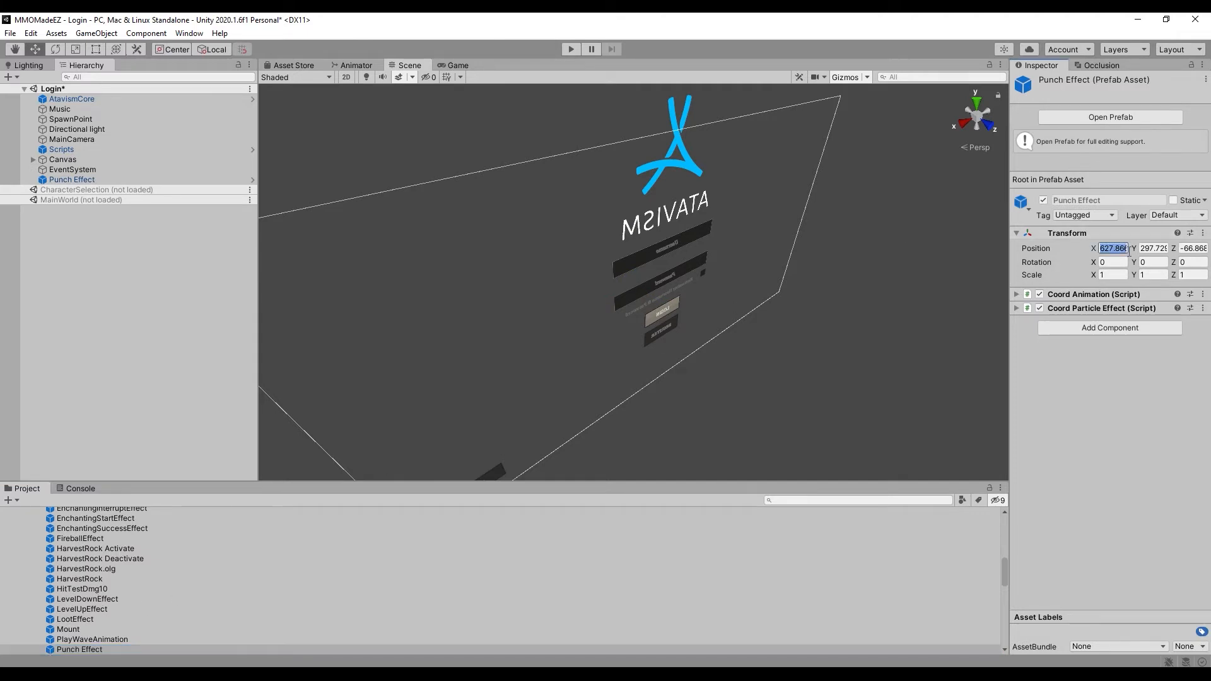
pyautogui.write('0')
pyautogui.press('Tab')
pyautogui.write('0')
pyautogui.press('Tab')
pyautogui.write('0')
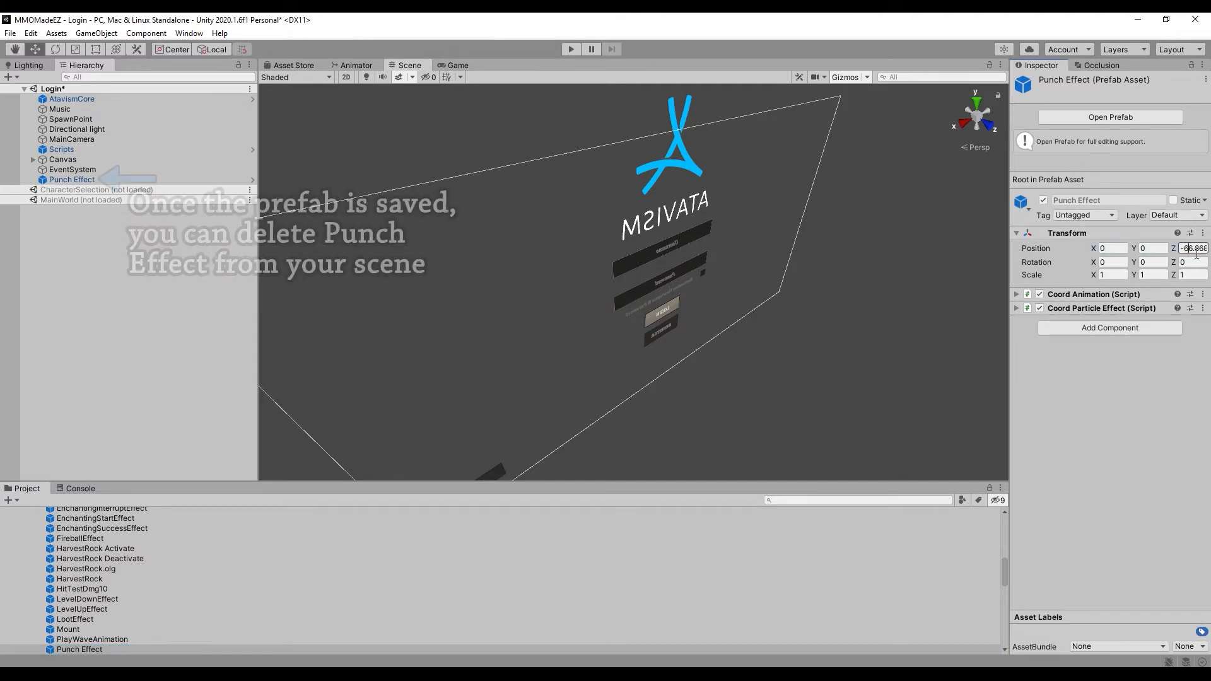
pyautogui.click(64, 608)
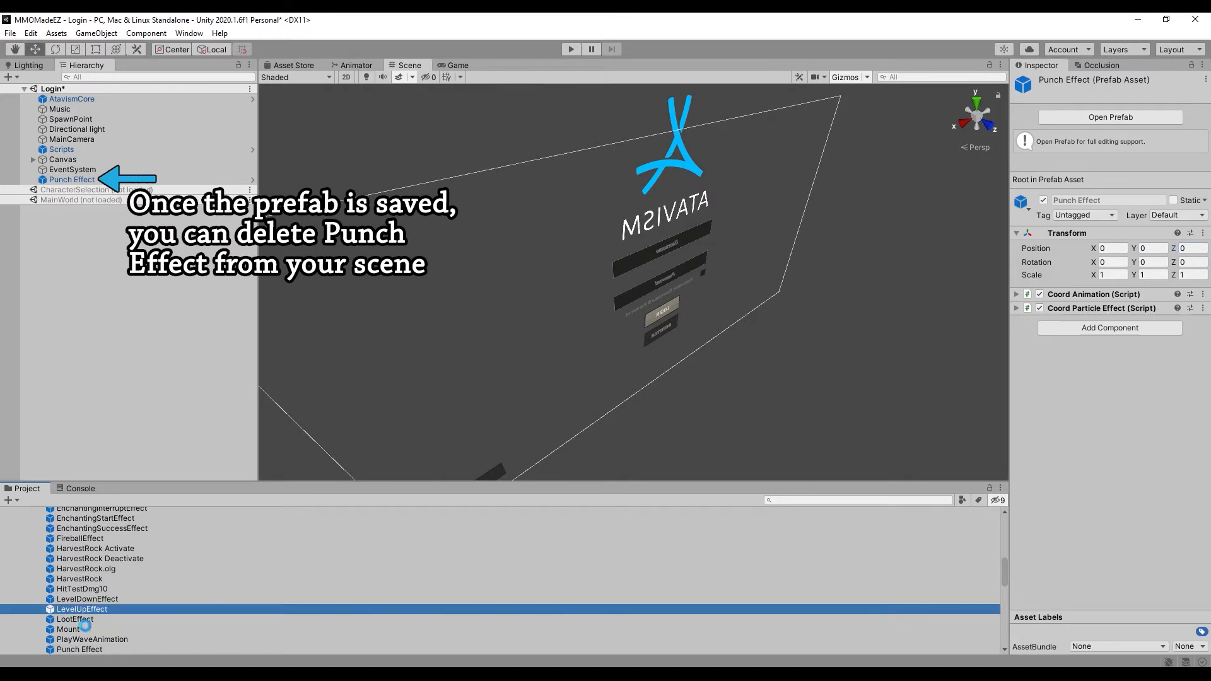
pyautogui.click(85, 649)
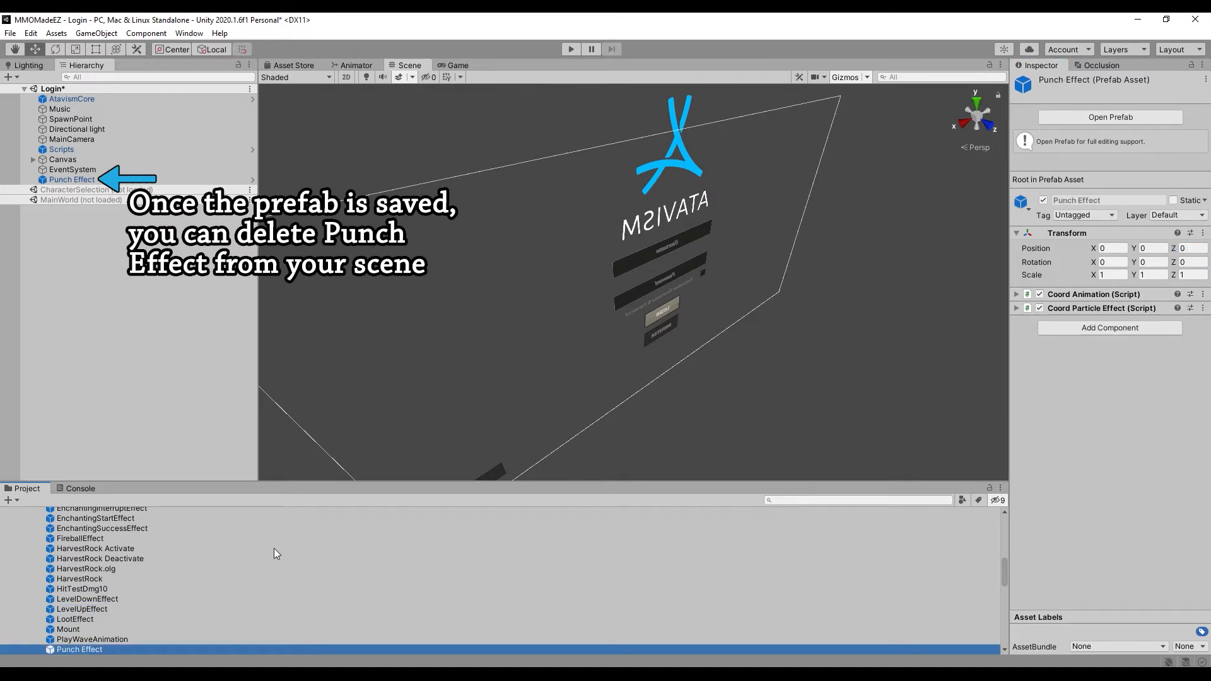
# - Switch to the Atavism Editor, maximize it and start a new coord effect named PunchEffect
pyautogui.click(189, 33)
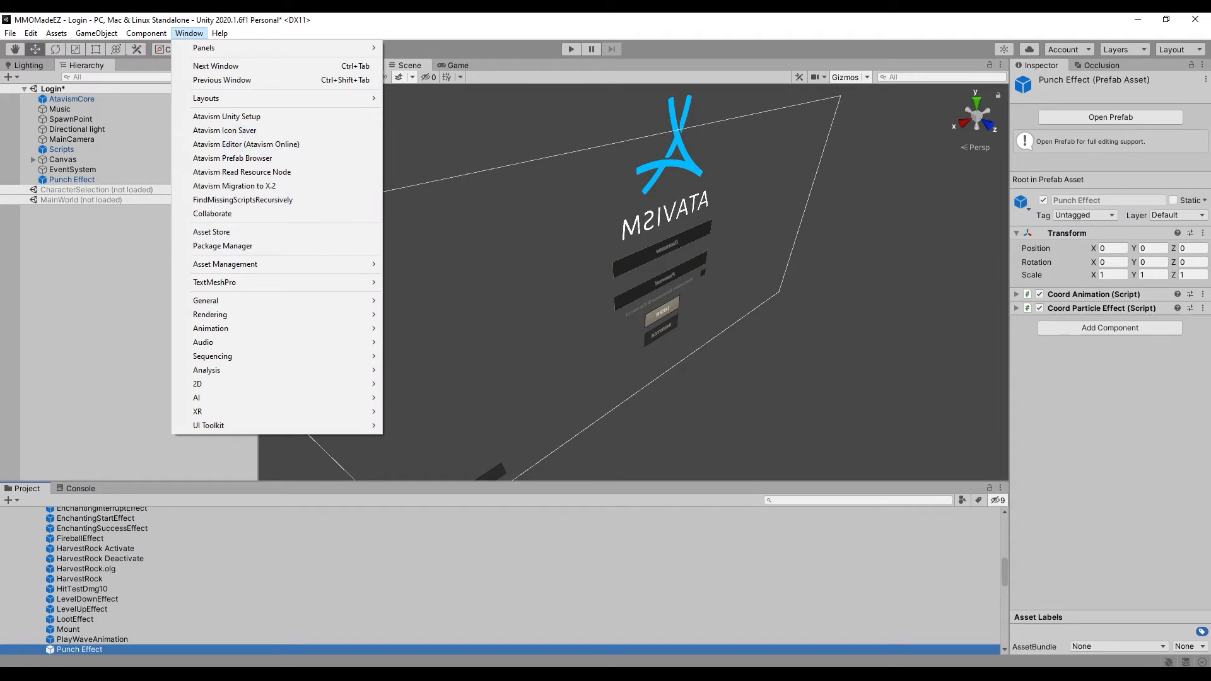
pyautogui.click(743, 675)
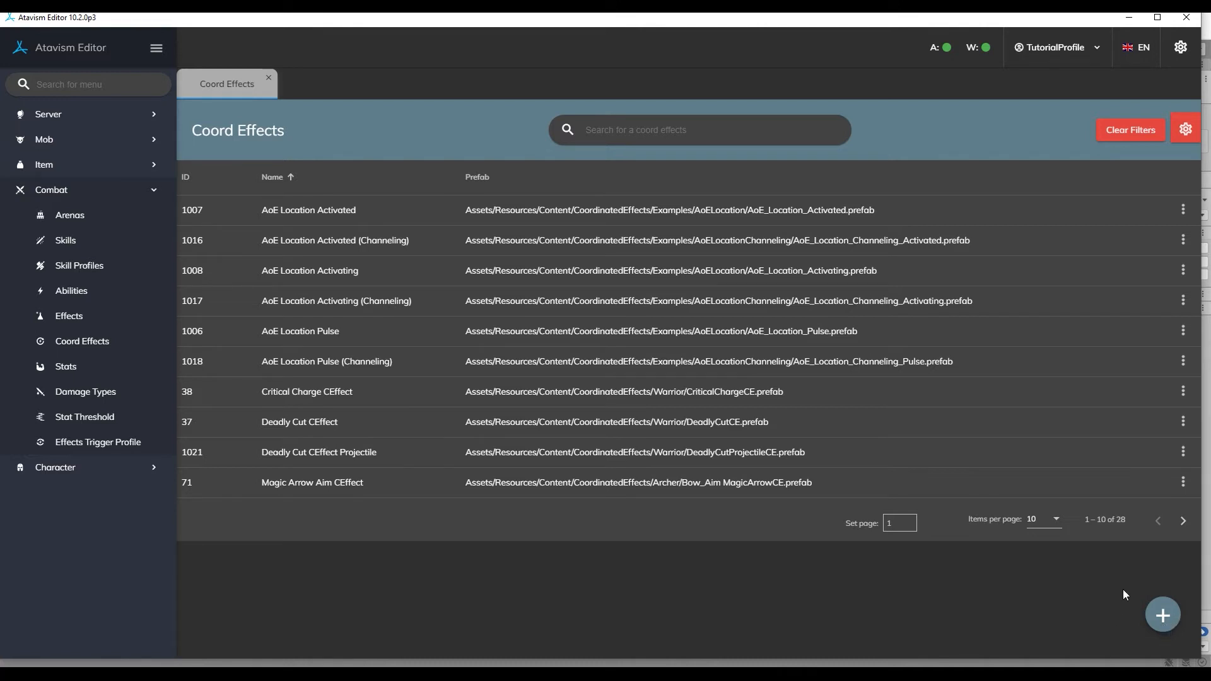
pyautogui.click(1158, 17)
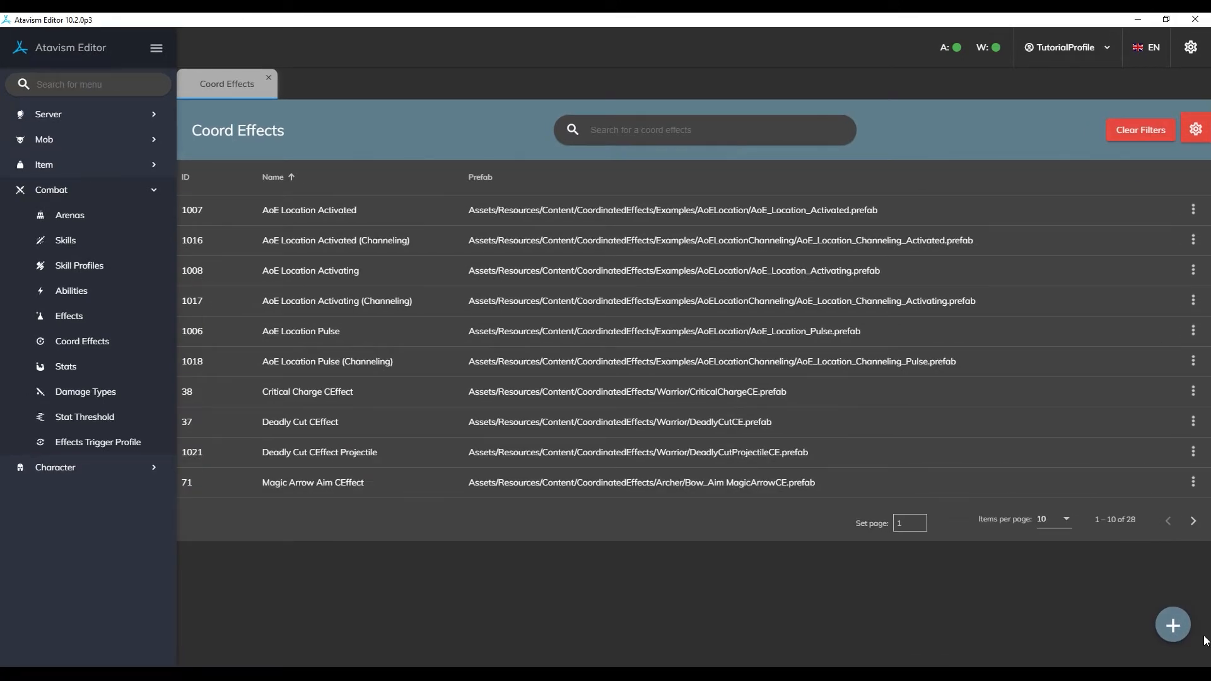
pyautogui.click(1171, 623)
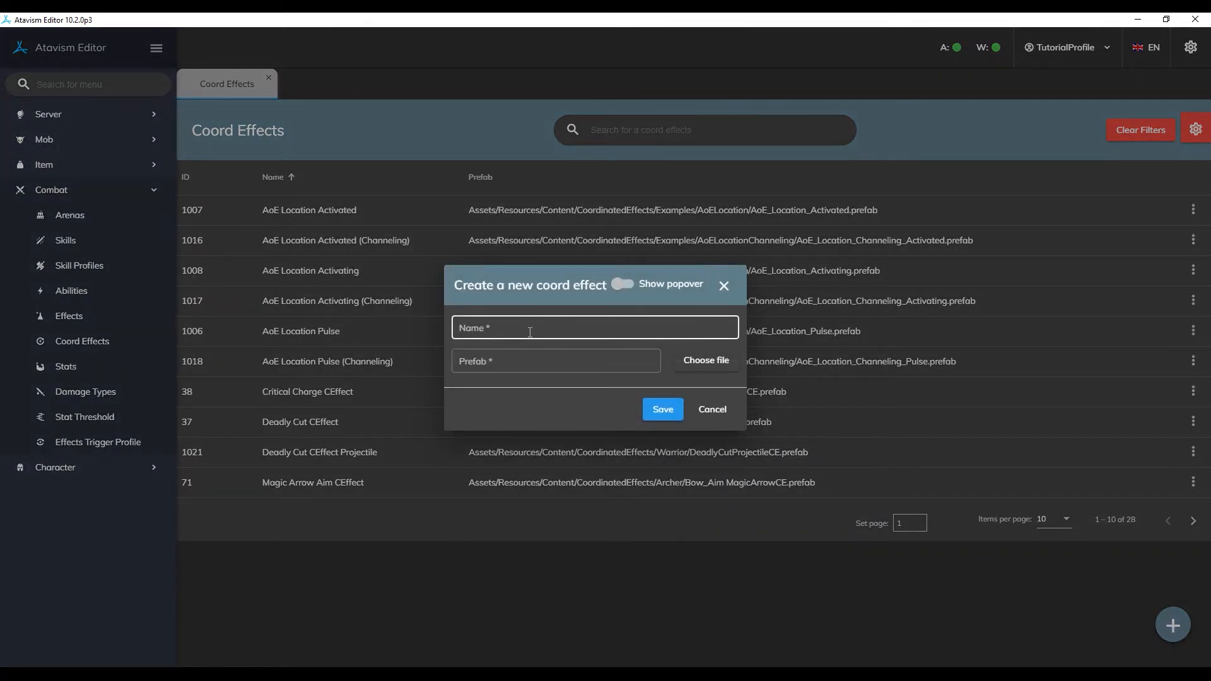
pyautogui.click(551, 336)
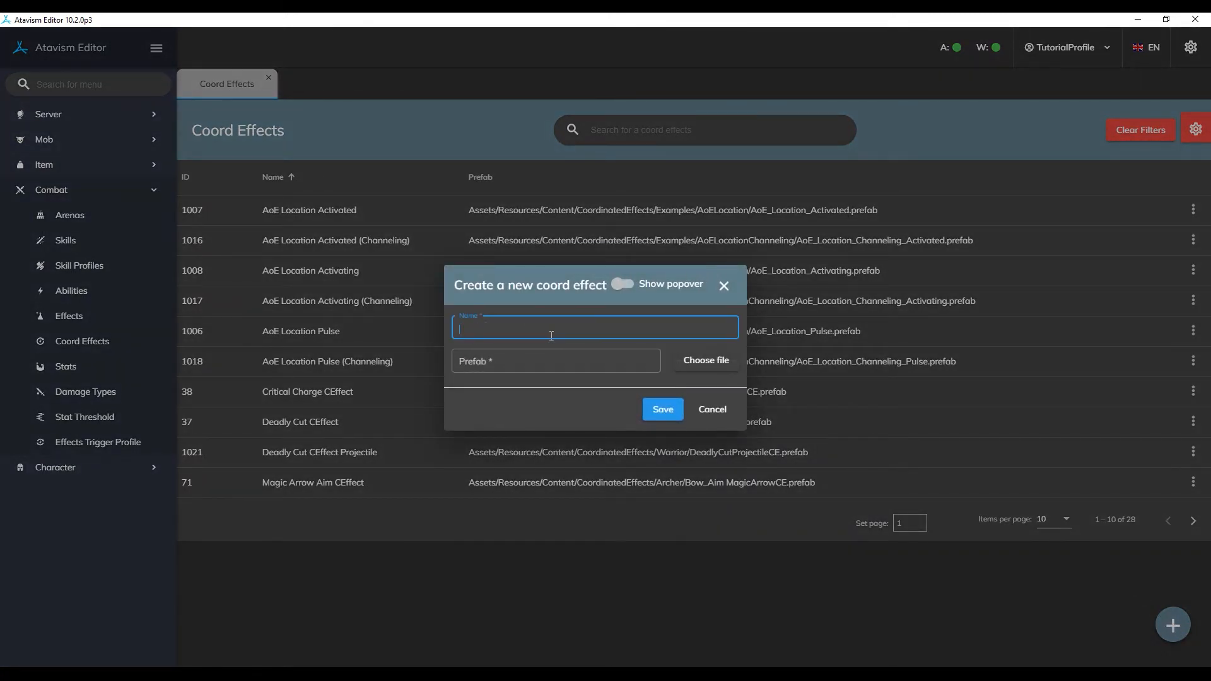
pyautogui.write('PunchEffect')
# - Assign Punch Effect.prefab from the CoordinatedEffects folder to the new coord effect and save it
pyautogui.click(712, 362)
pyautogui.scroll(-3, 189, 208)
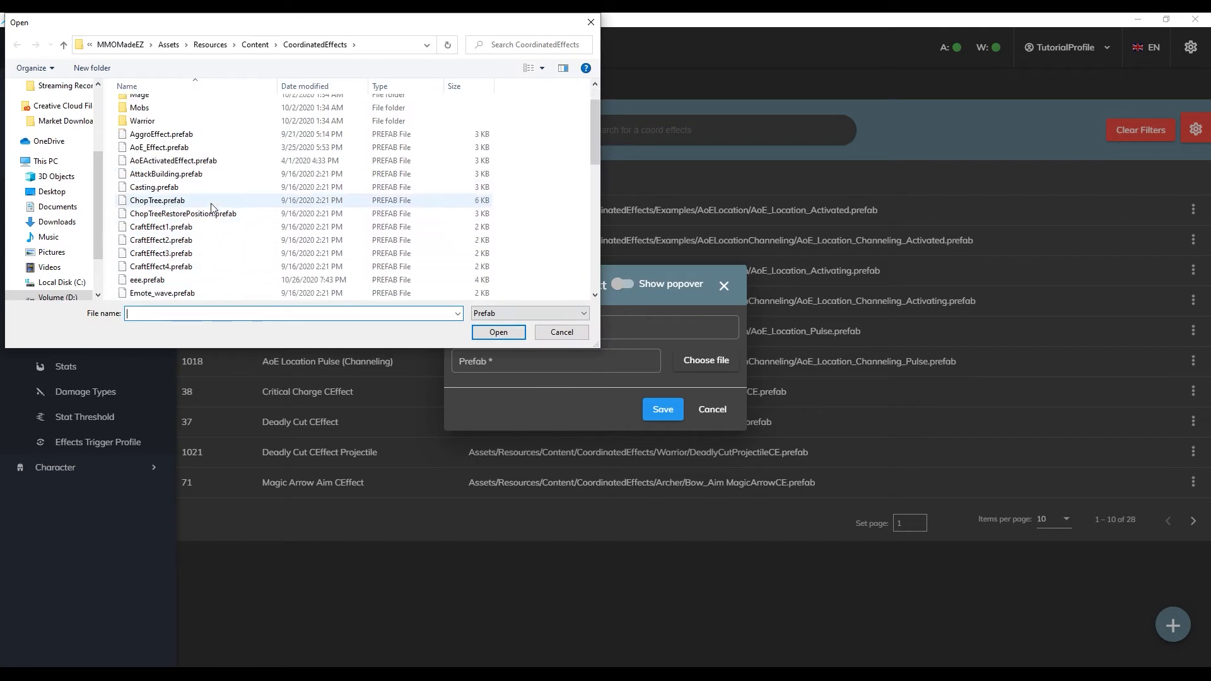
pyautogui.scroll(-4, 177, 227)
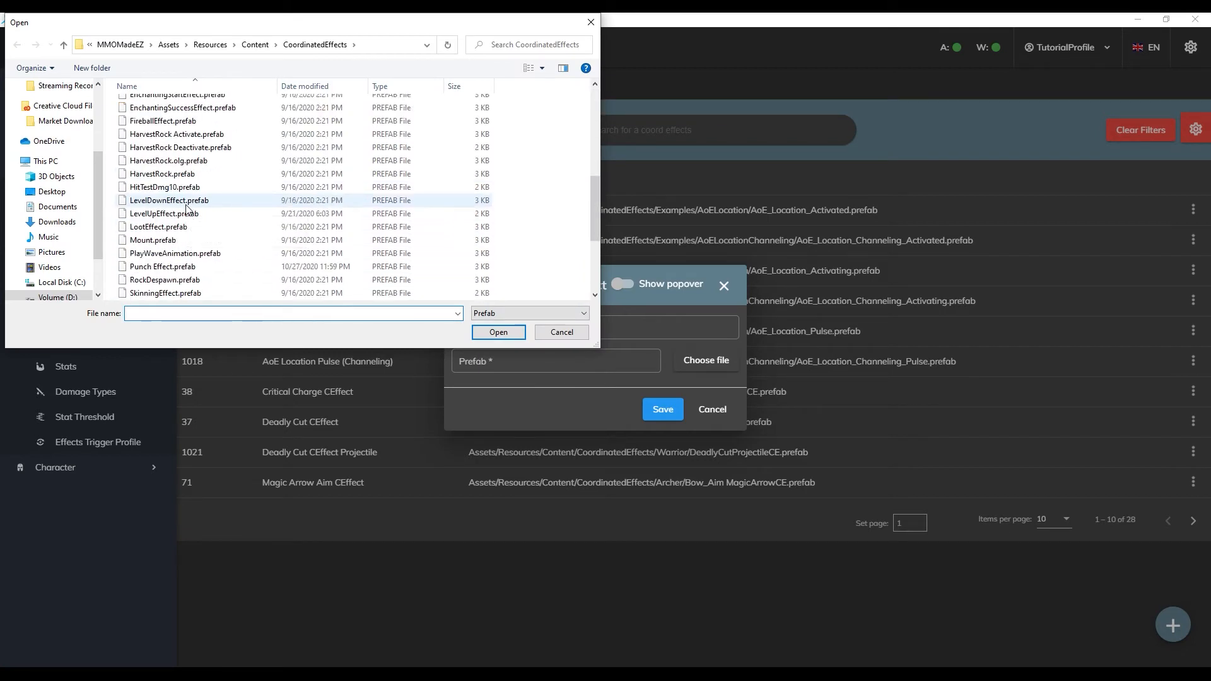
pyautogui.scroll(-1, 156, 265)
pyautogui.click(162, 227)
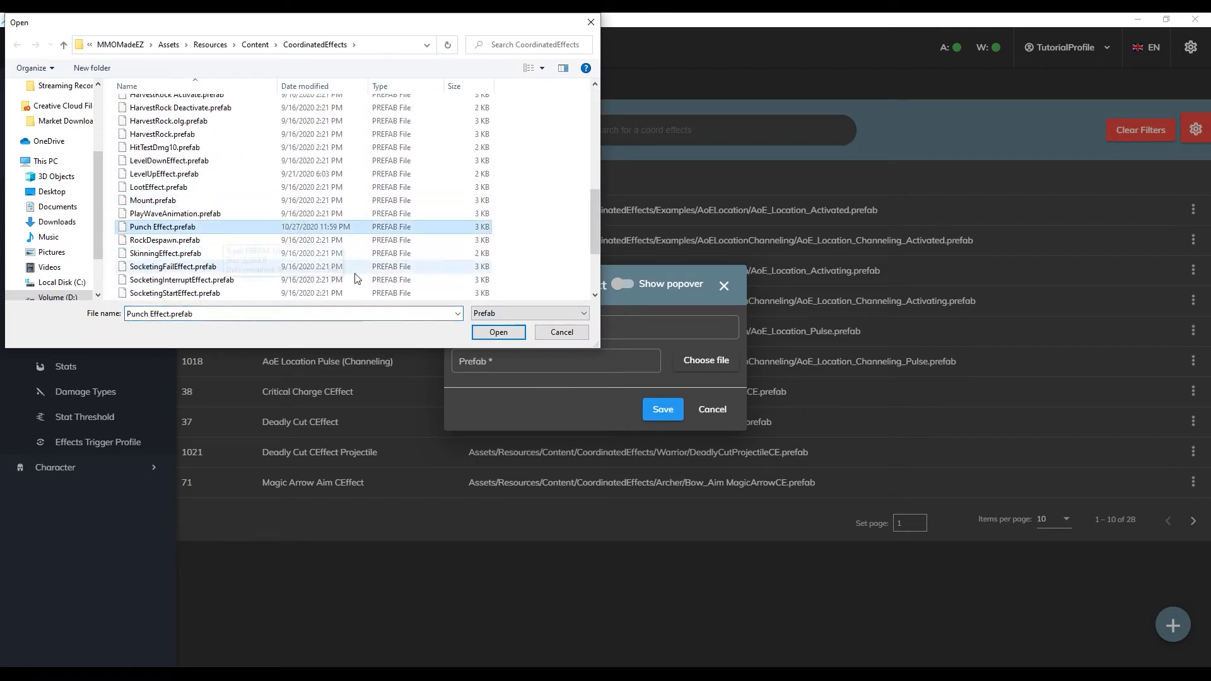
pyautogui.click(491, 334)
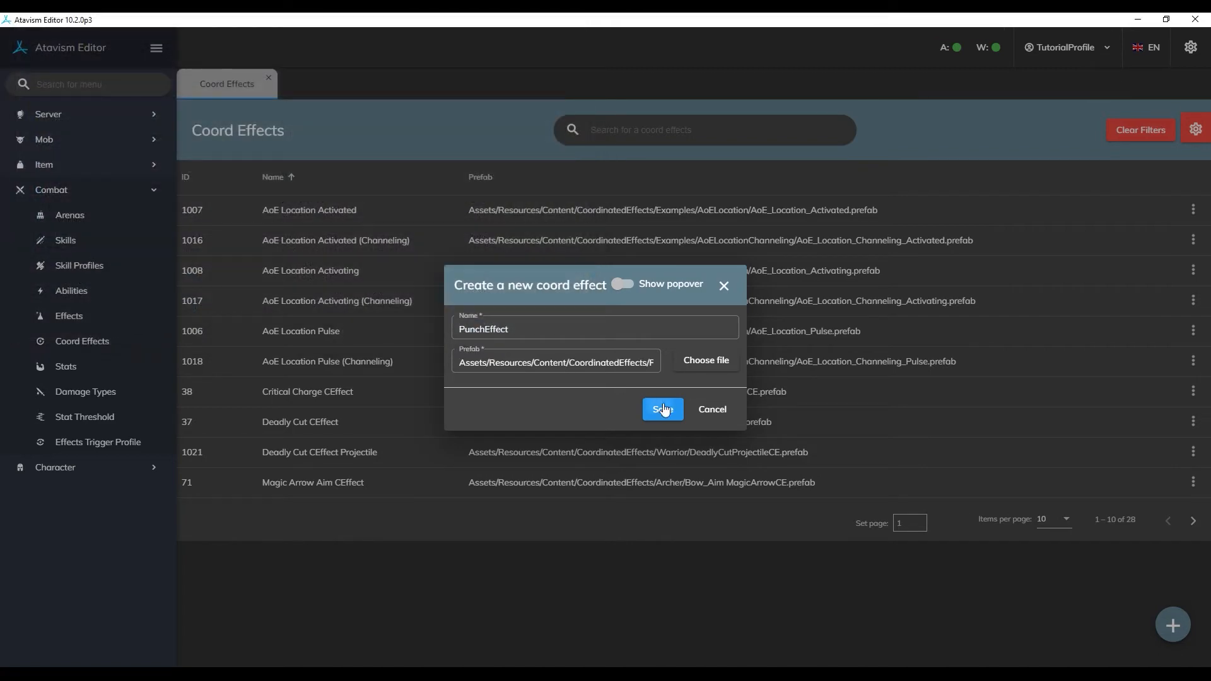
pyautogui.click(659, 407)
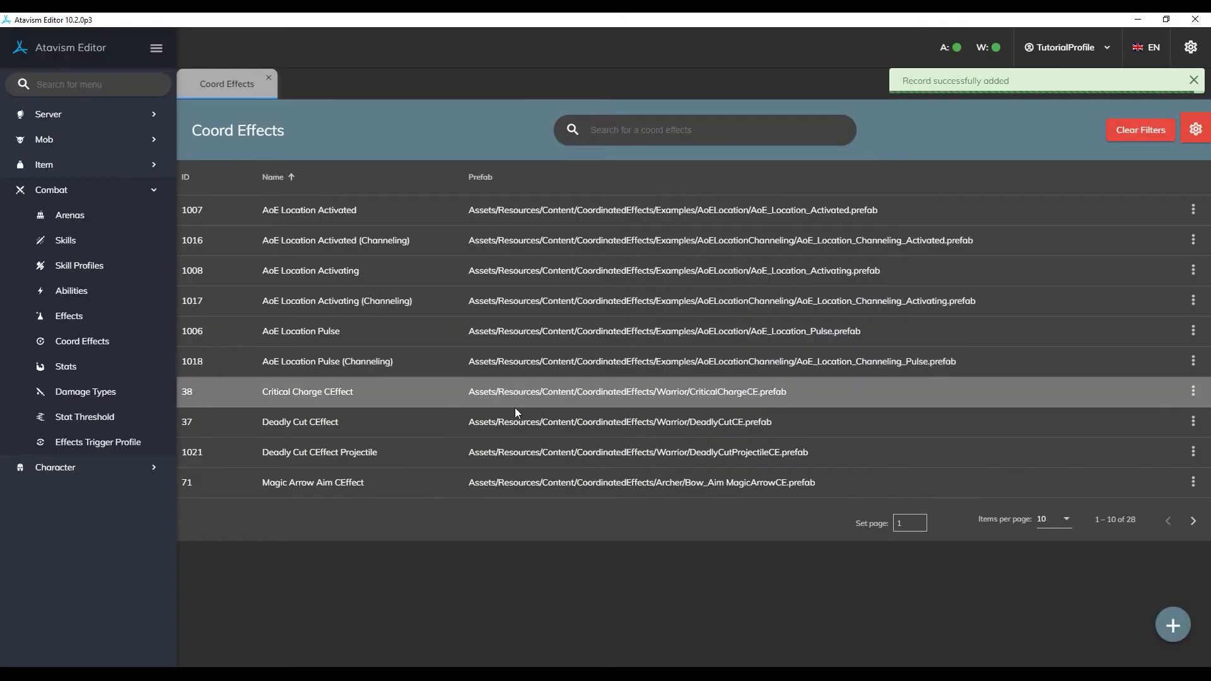
# - Search the combat abilities for "unarmed" and open the Unarmed Strike ability for editing
pyautogui.click(77, 294)
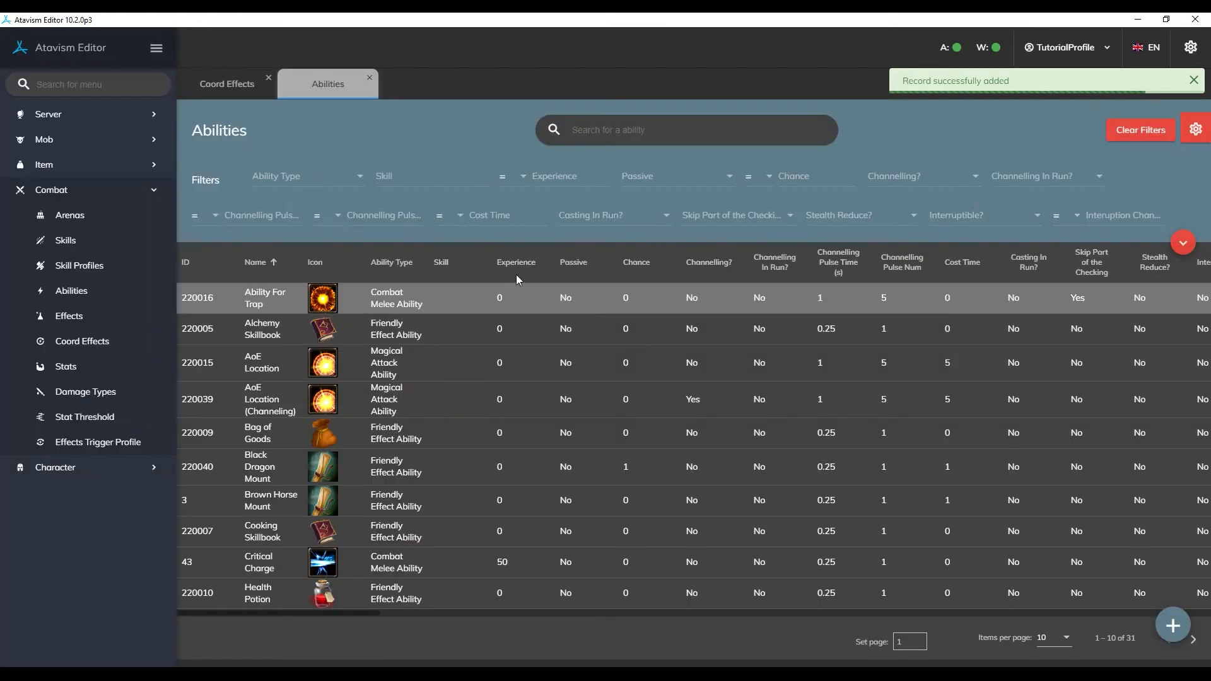
pyautogui.click(592, 131)
pyautogui.write('unarmed')
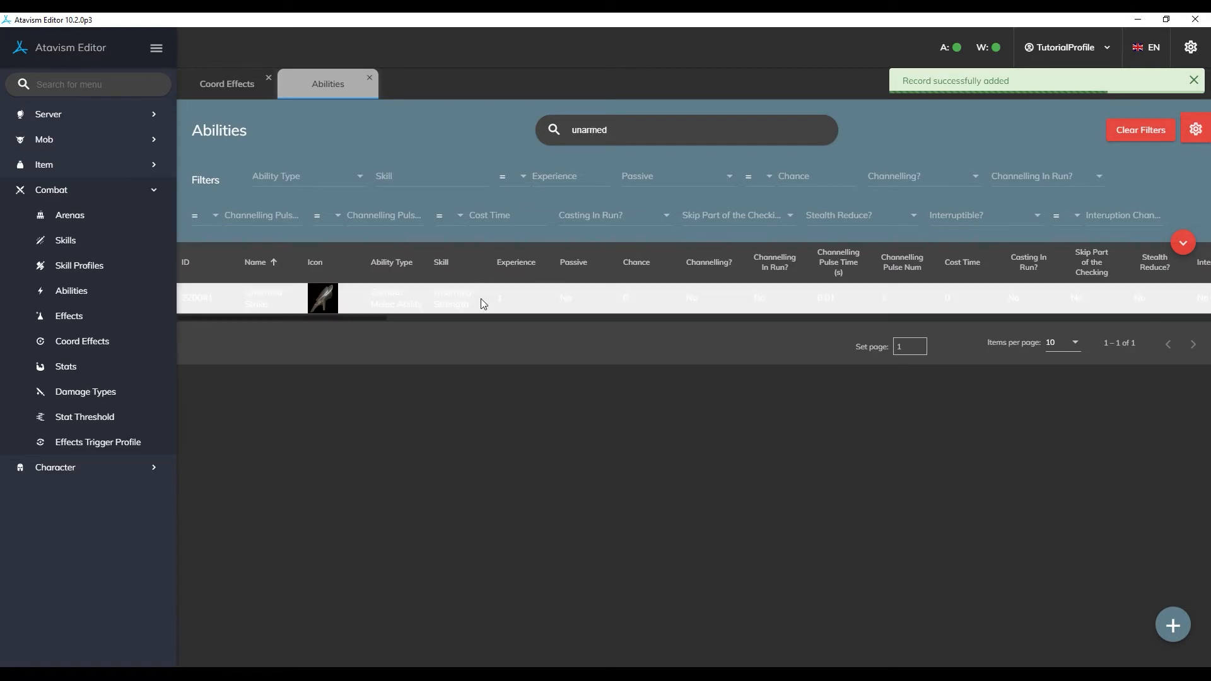
pyautogui.click(490, 300)
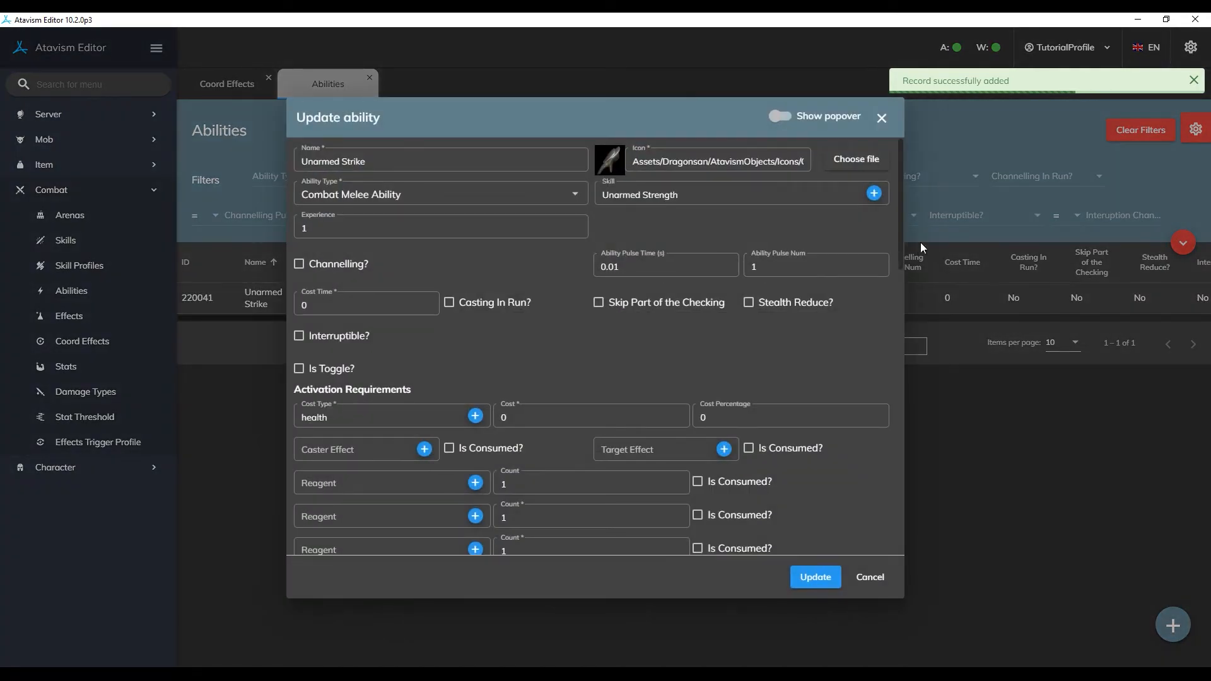
# - Set Unarmed Strike's Effect Event 1 to Activating with PunchEffect as Coord. Effect 1, and update the ability
pyautogui.moveTo(901, 198); pyautogui.dragTo(886, 495)
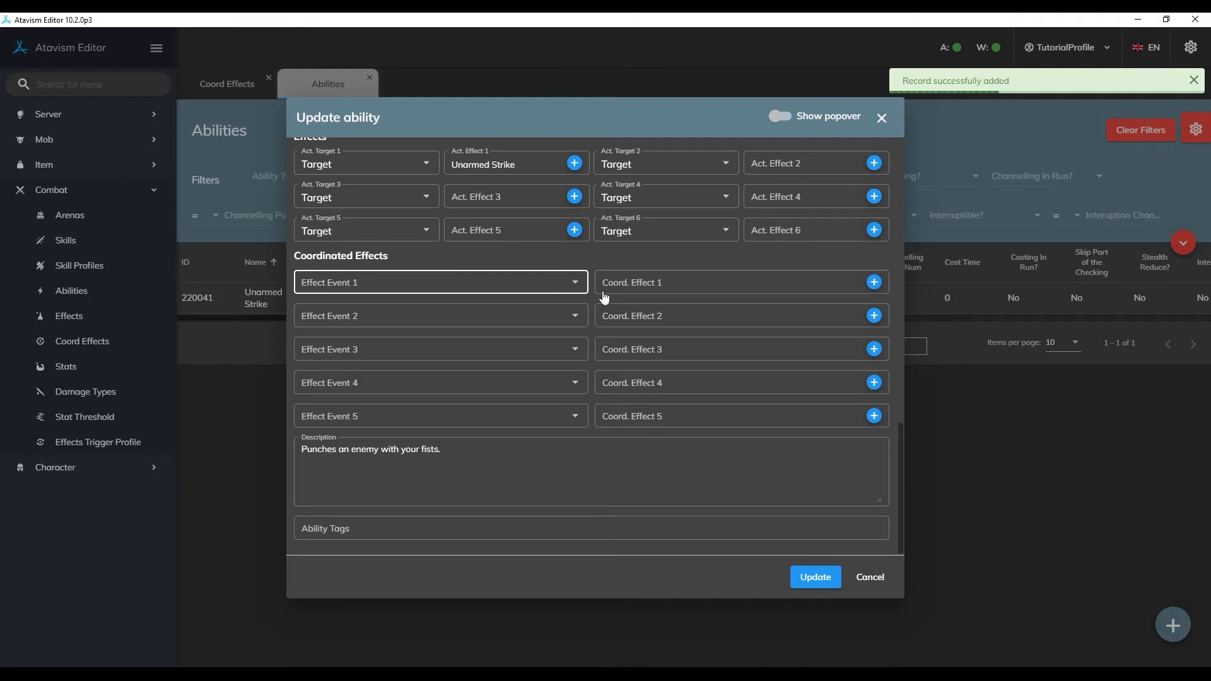
pyautogui.click(565, 289)
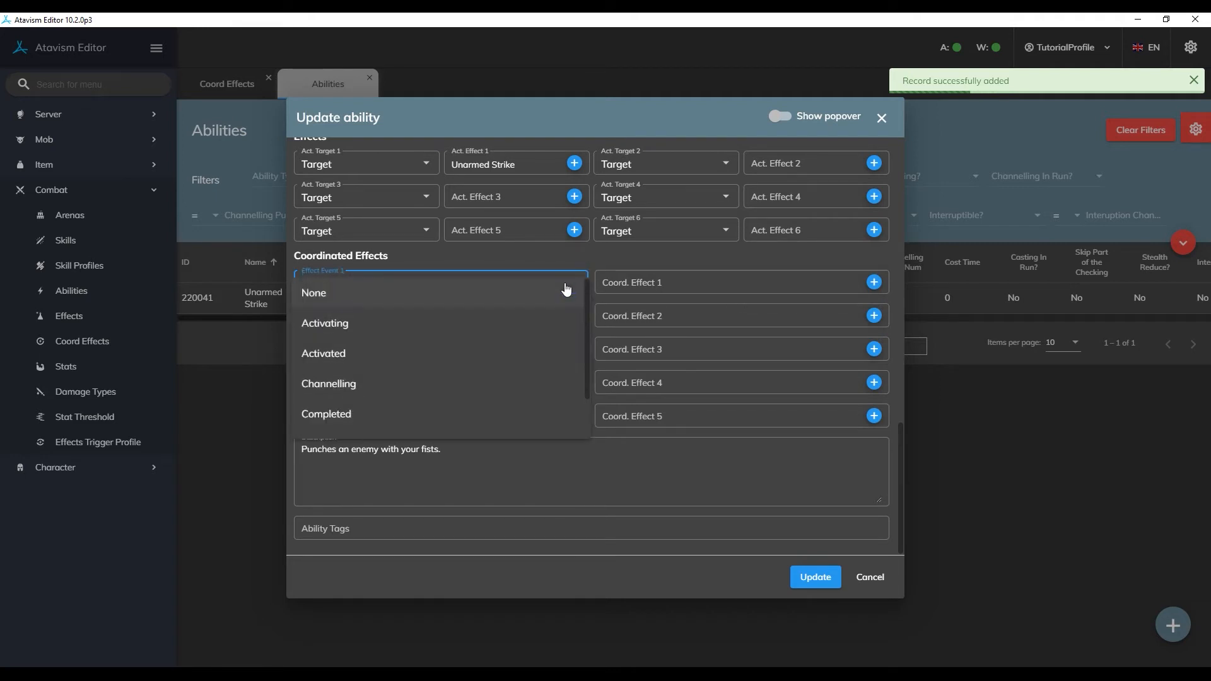
pyautogui.click(528, 324)
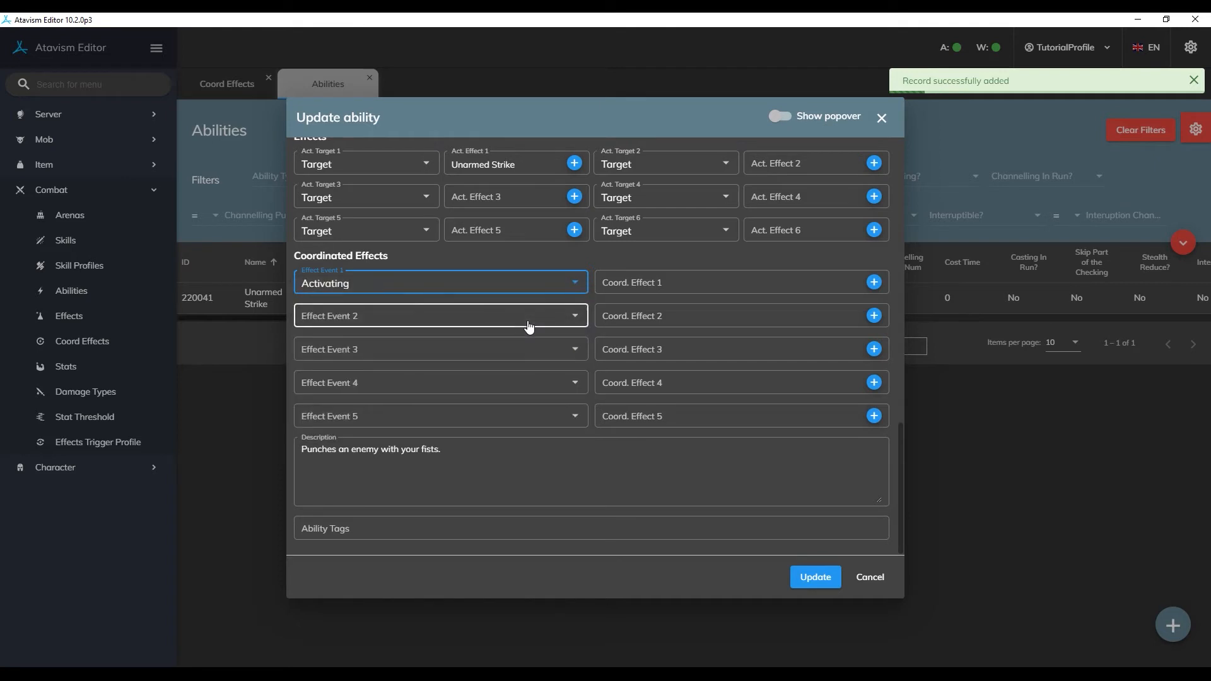
pyautogui.click(718, 285)
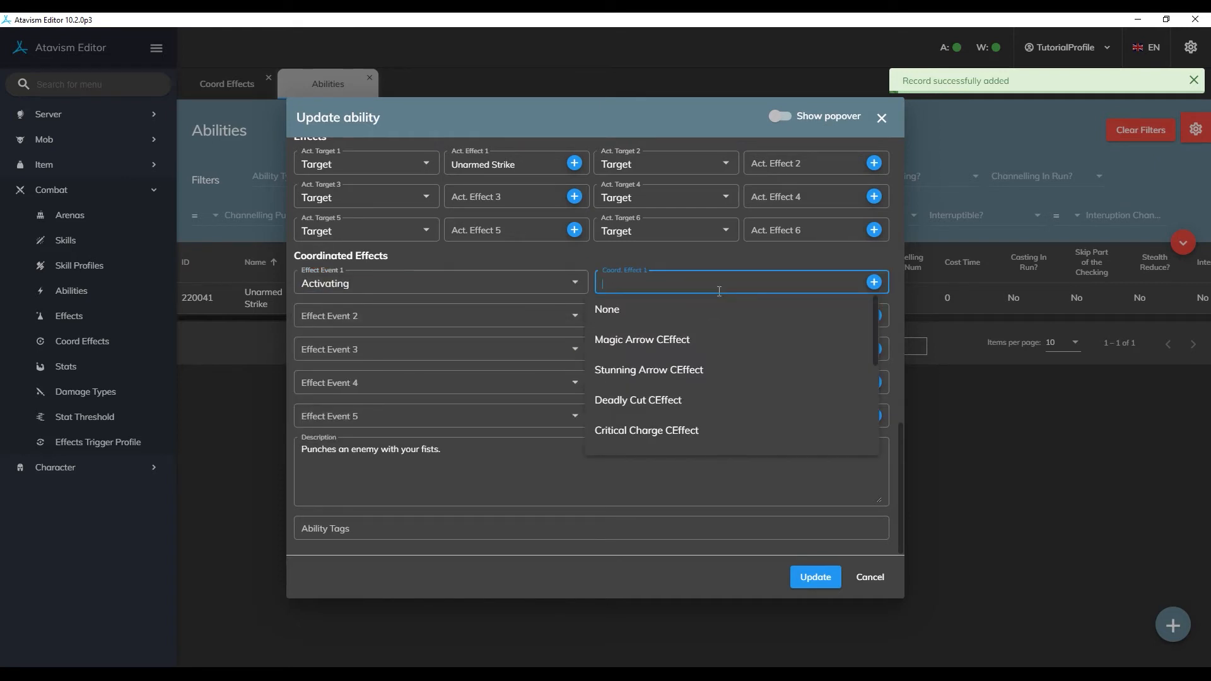
pyautogui.write('punch')
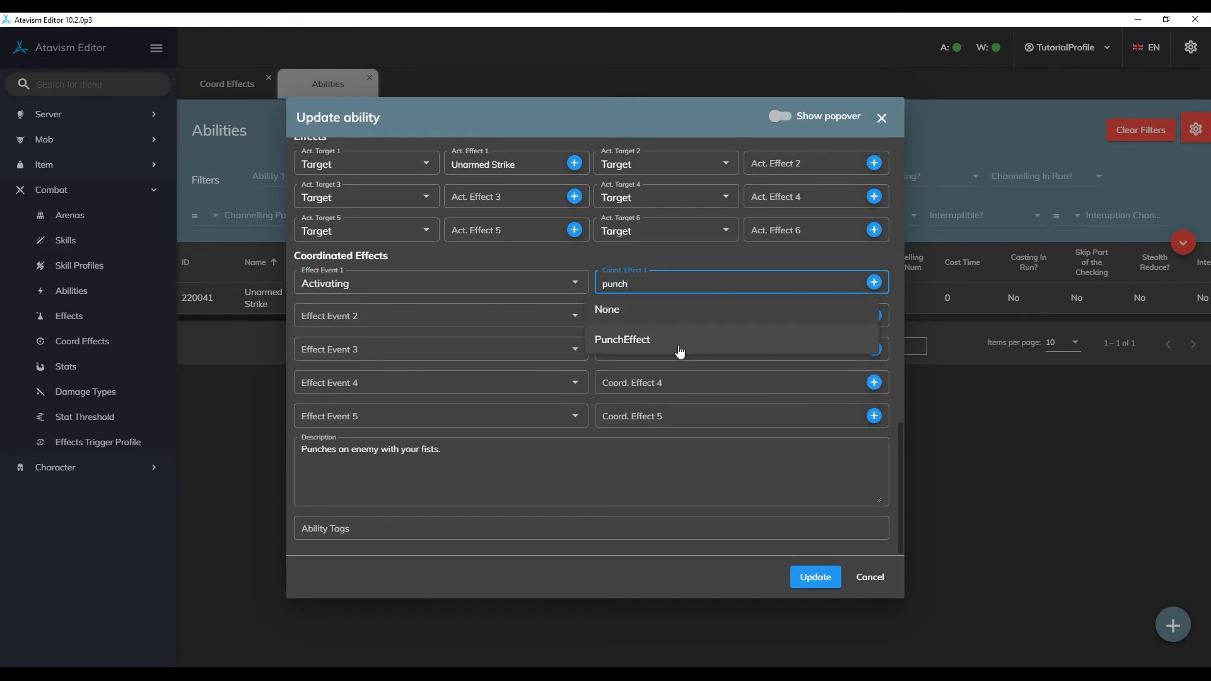
pyautogui.click(680, 341)
pyautogui.click(816, 575)
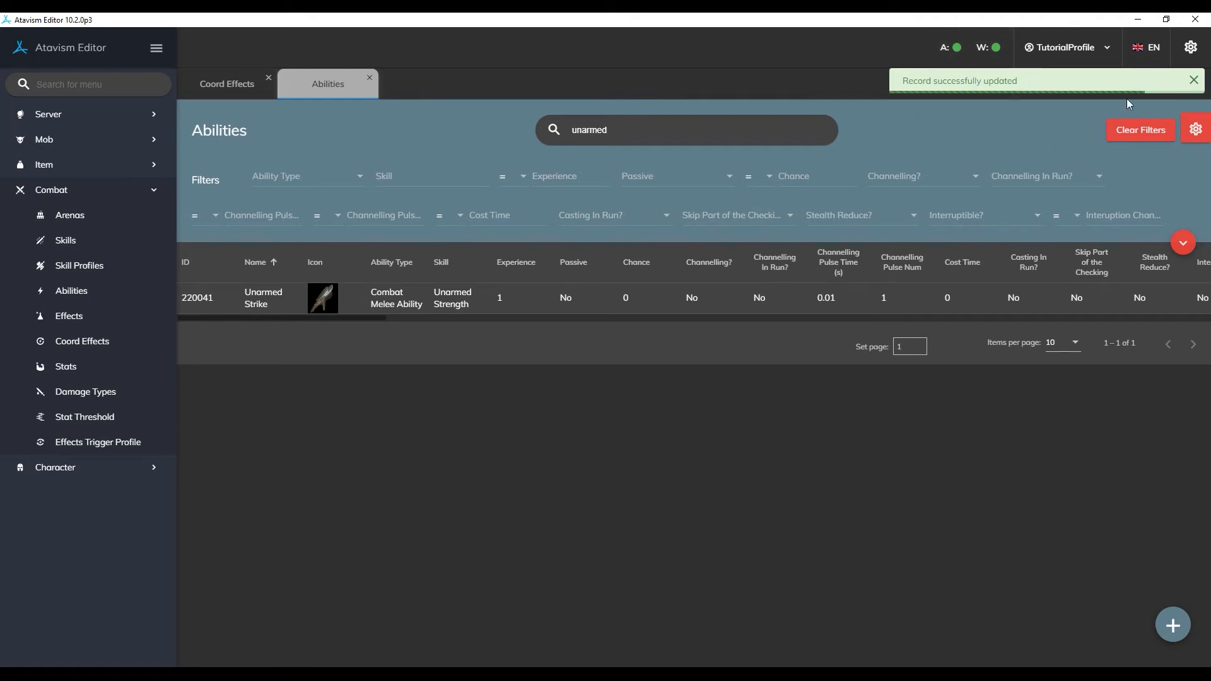
# - Restart the Atavism server from the editor
pyautogui.moveTo(984, 39)
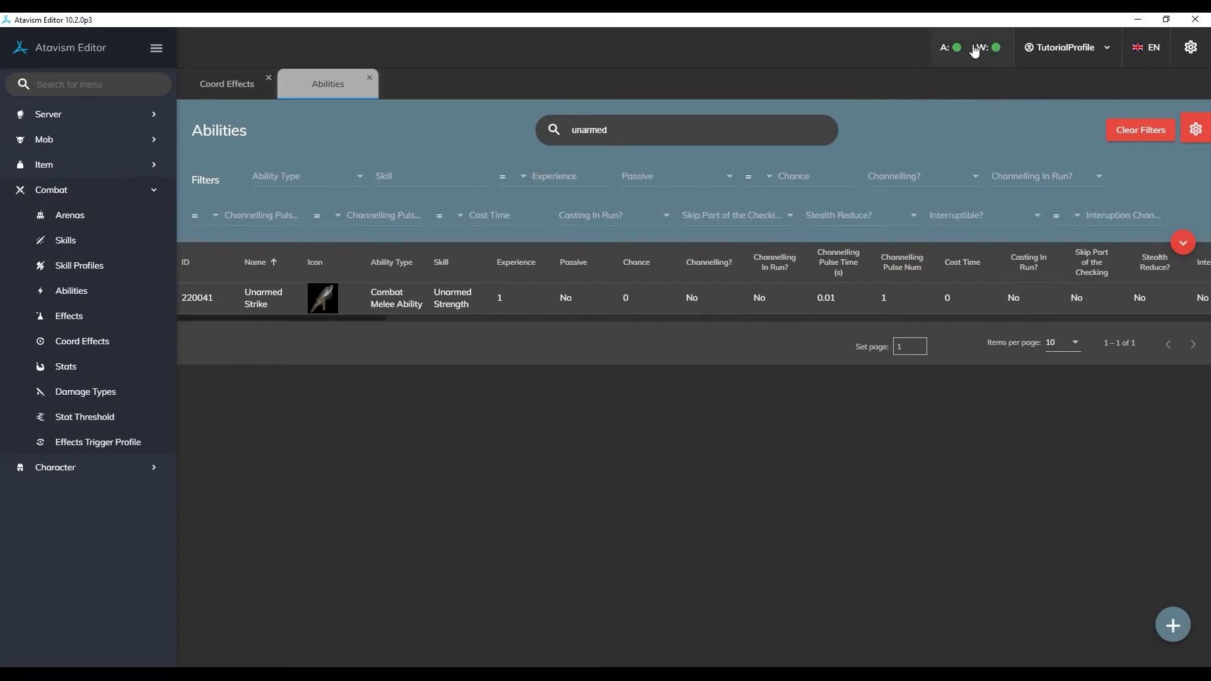
pyautogui.moveTo(966, 63)
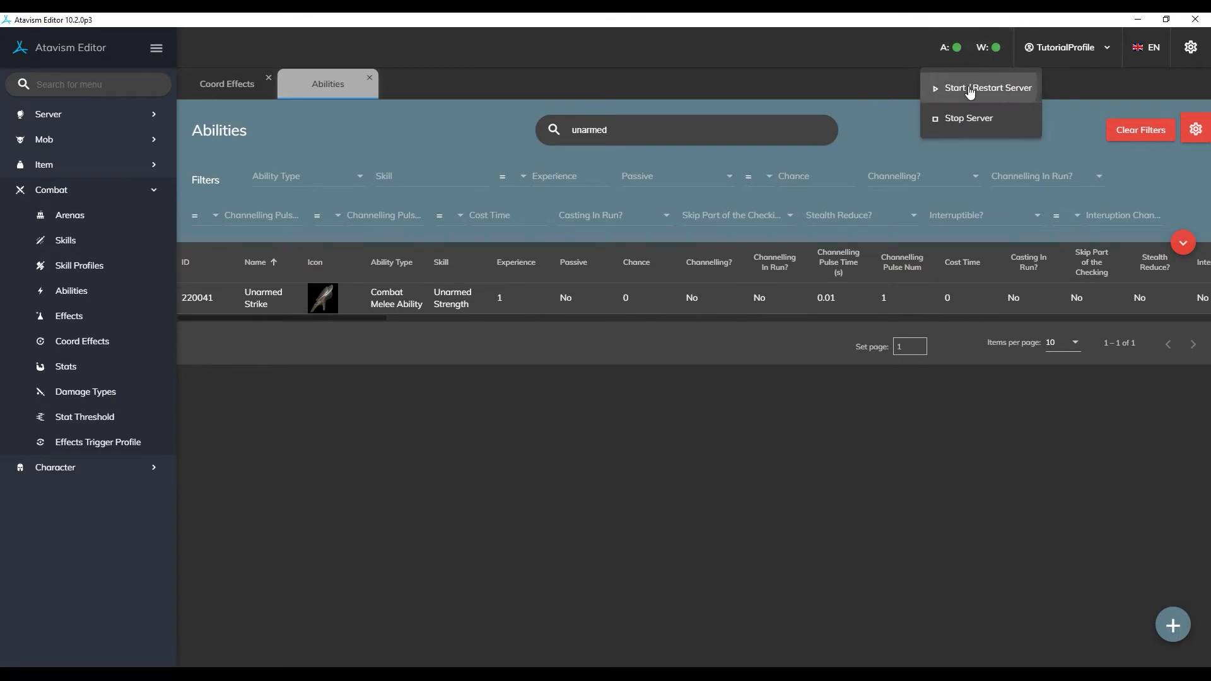
pyautogui.click(970, 90)
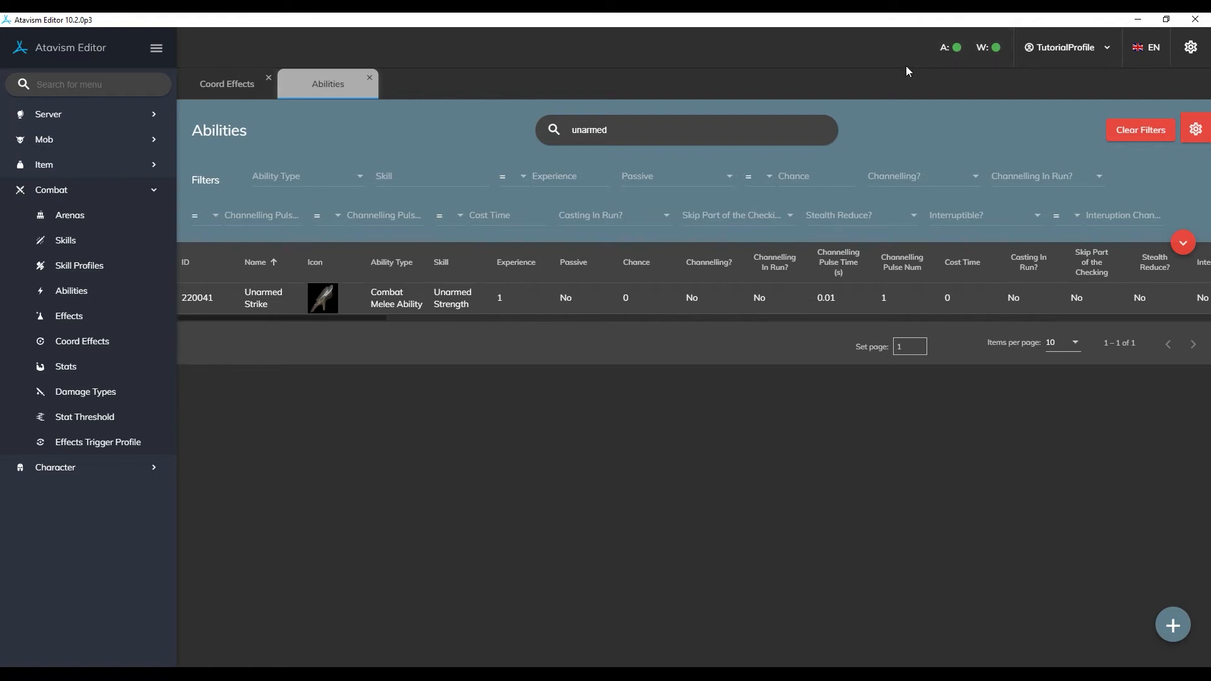
# - Switch back to Unity and collapse the CoordinatedEffects, Content and Resources folders in the project
pyautogui.click(682, 674)
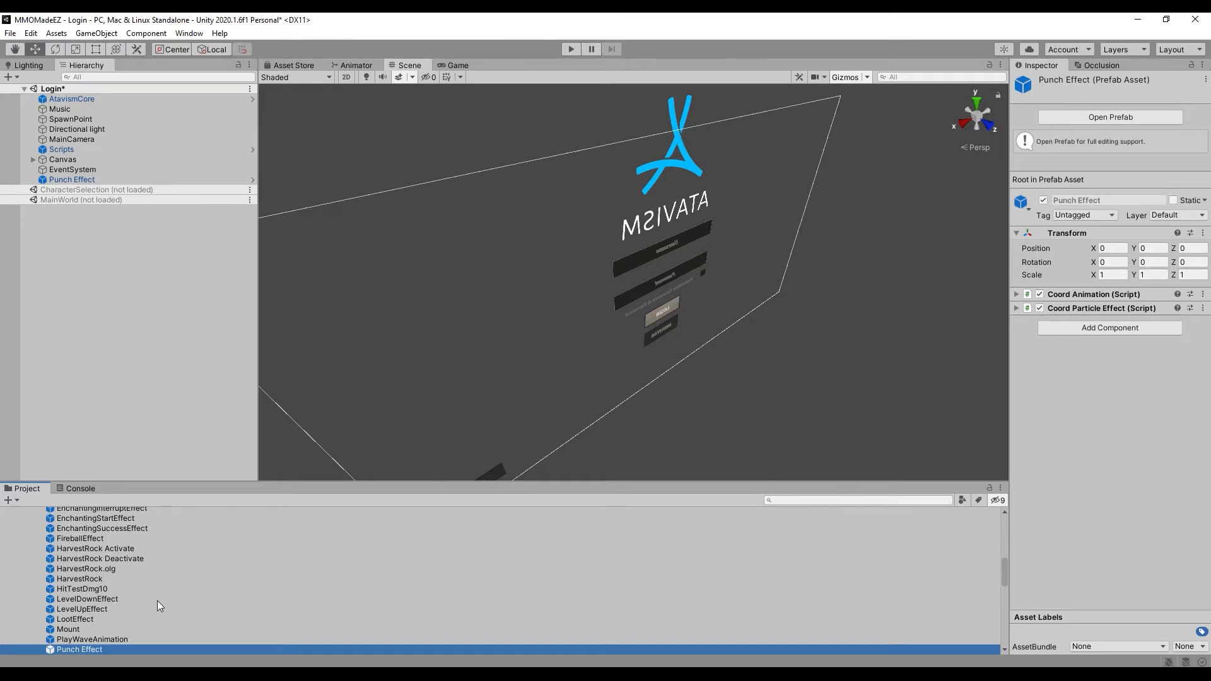
pyautogui.click(72, 629)
pyautogui.click(69, 648)
pyautogui.scroll(10, 81, 600)
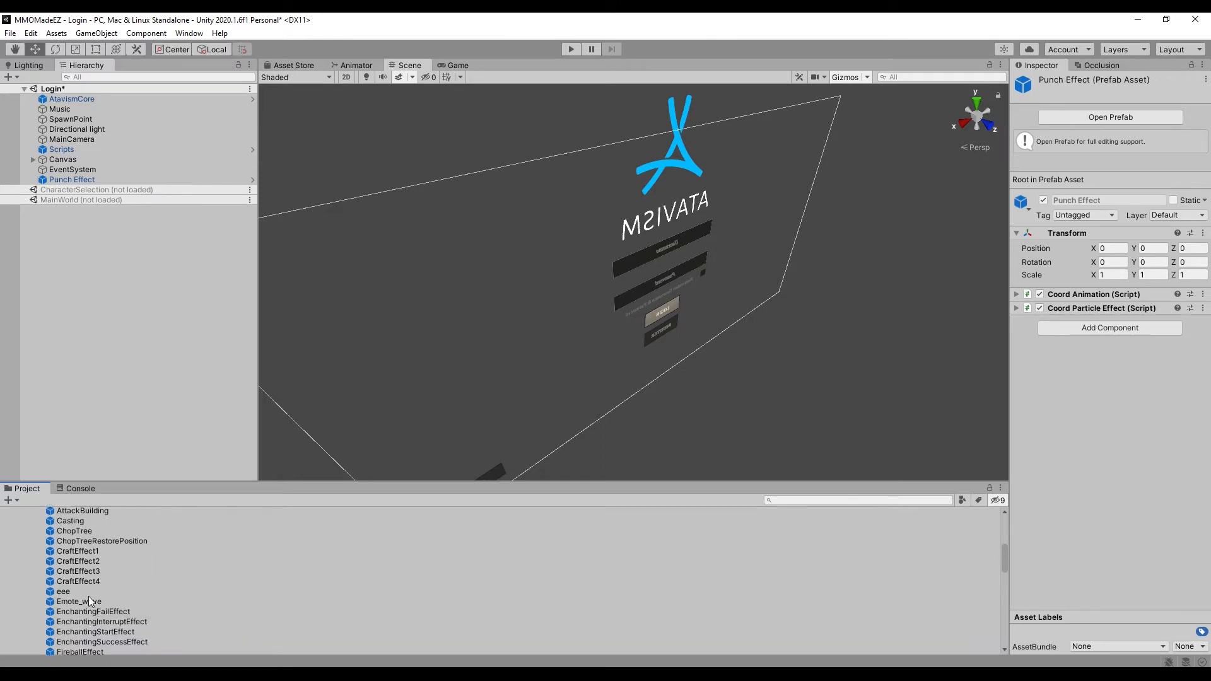
pyautogui.click(32, 572)
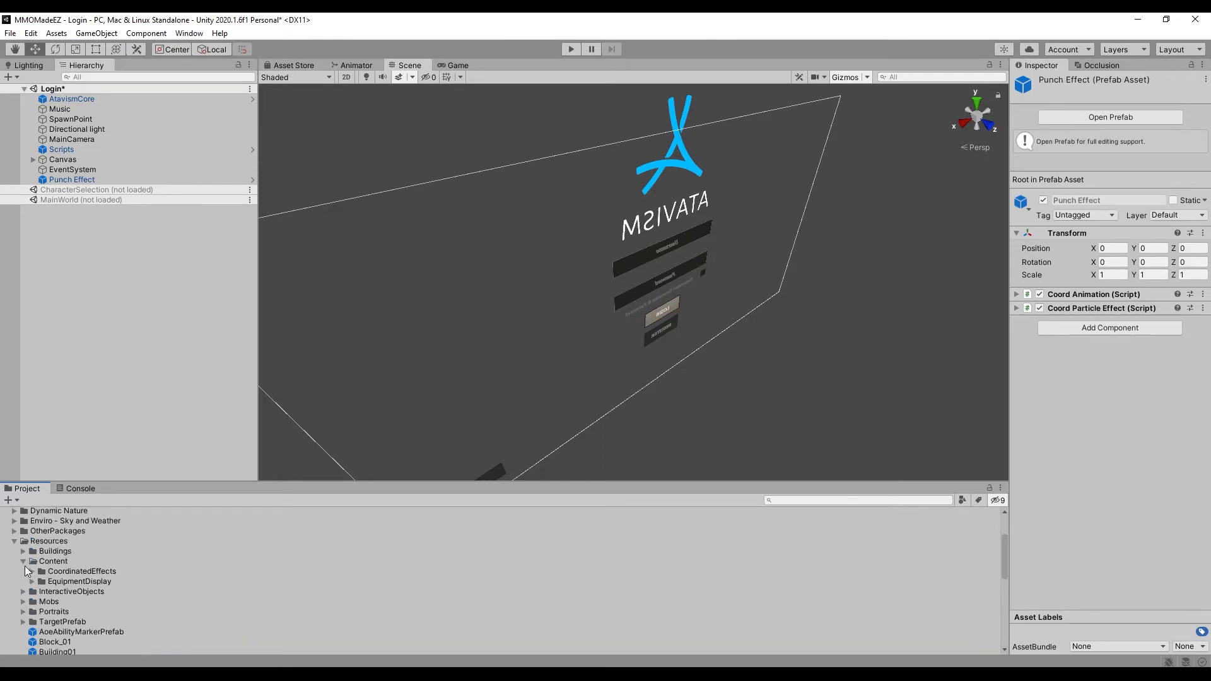
pyautogui.click(24, 561)
pyautogui.click(13, 540)
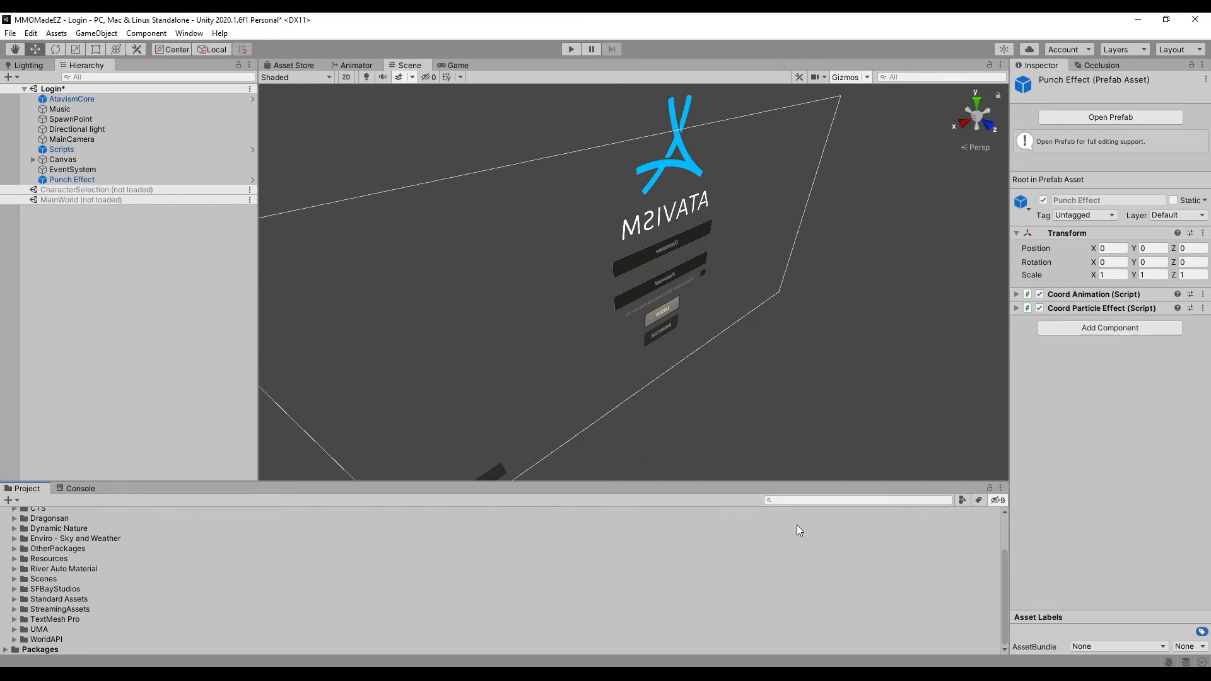
# - Search the project for "Animator", open the AnimatorController asset and display its Base Layer
pyautogui.click(797, 504)
pyautogui.write('Animator')
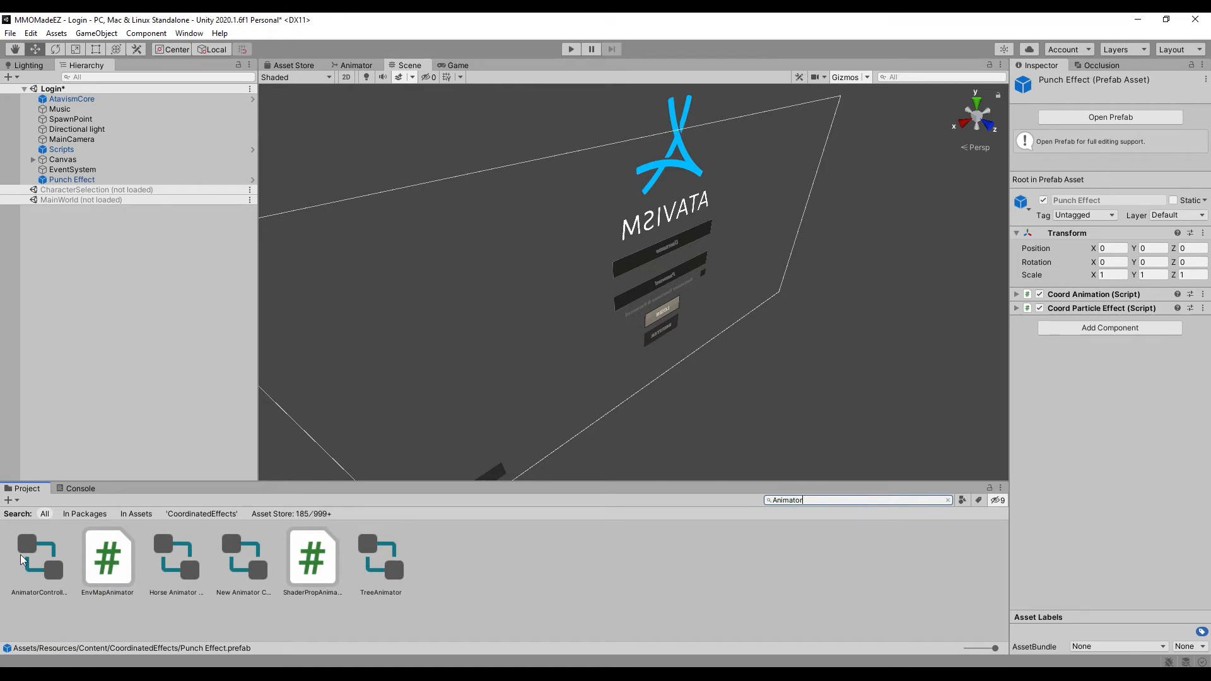
pyautogui.click(34, 560)
pyautogui.doubleClick(35, 560)
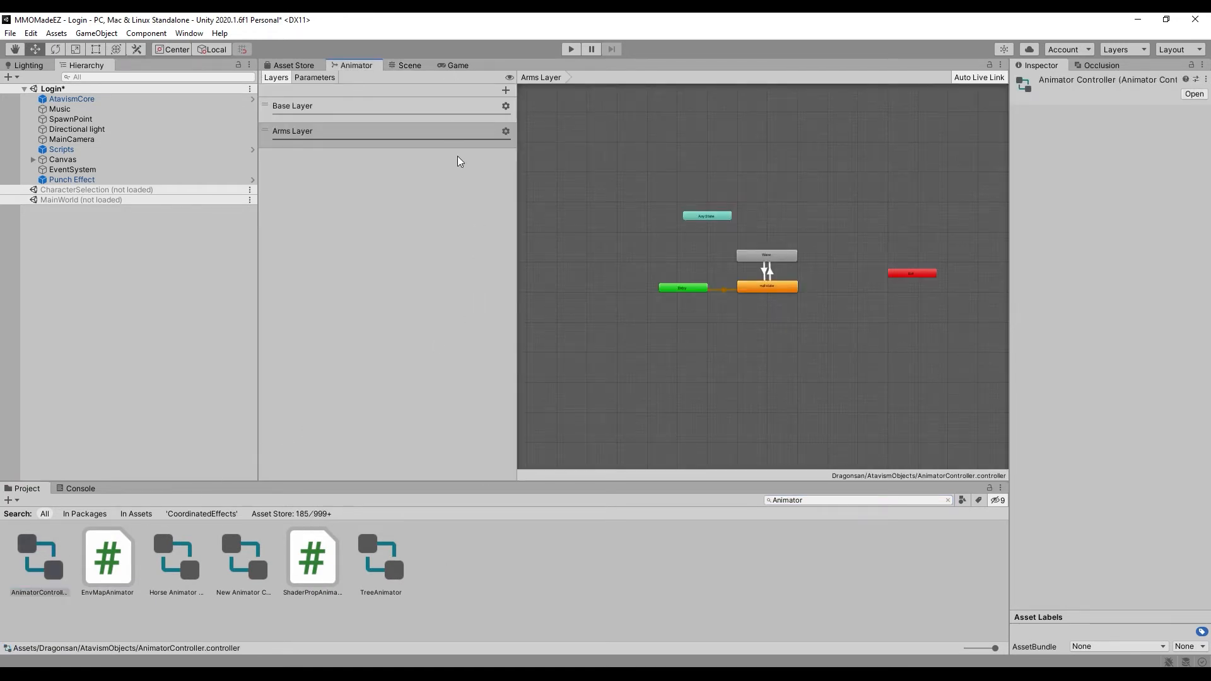
pyautogui.click(426, 114)
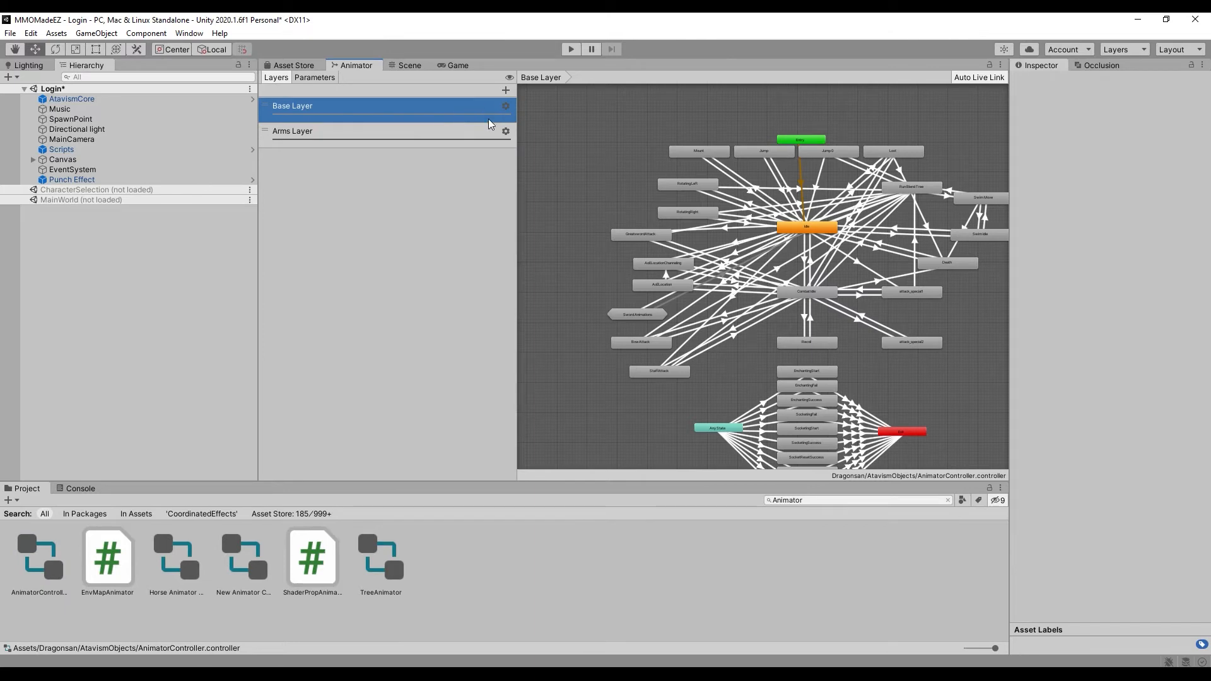
pyautogui.click(449, 137)
pyautogui.click(443, 116)
pyautogui.scroll(-5, 733, 328)
pyautogui.scroll(5, 861, 359)
pyautogui.scroll(2, 698, 335)
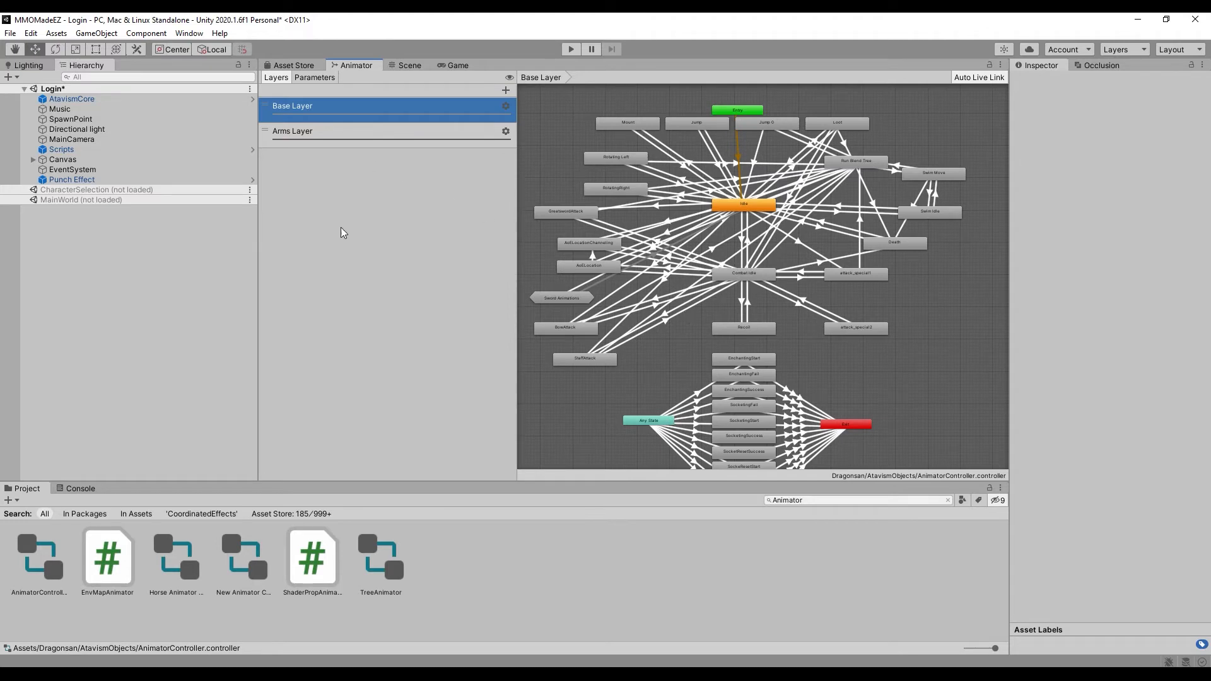
# - Add a Trigger parameter named Punch to the animator controller
pyautogui.click(315, 79)
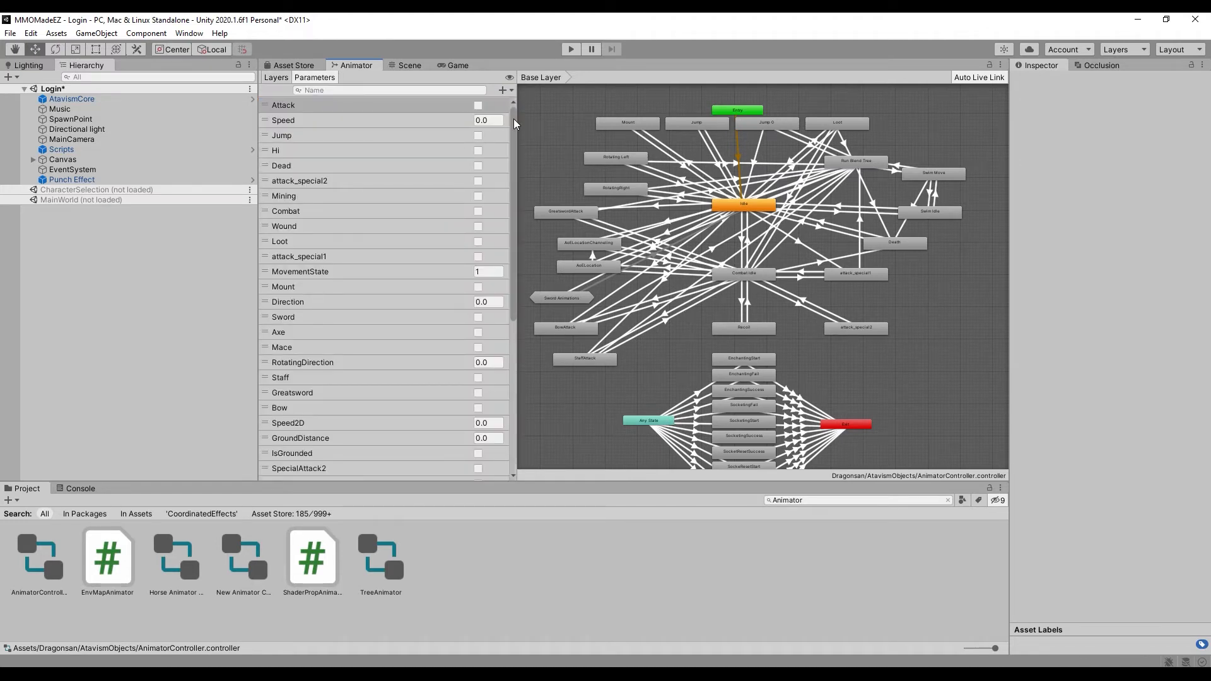
pyautogui.moveTo(512, 120)
pyautogui.mouseDown()
pyautogui.moveTo(505, 230)
pyautogui.moveTo(522, 280)
pyautogui.moveTo(526, 119)
pyautogui.moveTo(512, 134)
pyautogui.moveTo(524, 273)
pyautogui.moveTo(522, 128)
pyautogui.moveTo(526, 178)
pyautogui.moveTo(511, 289)
pyautogui.mouseUp()
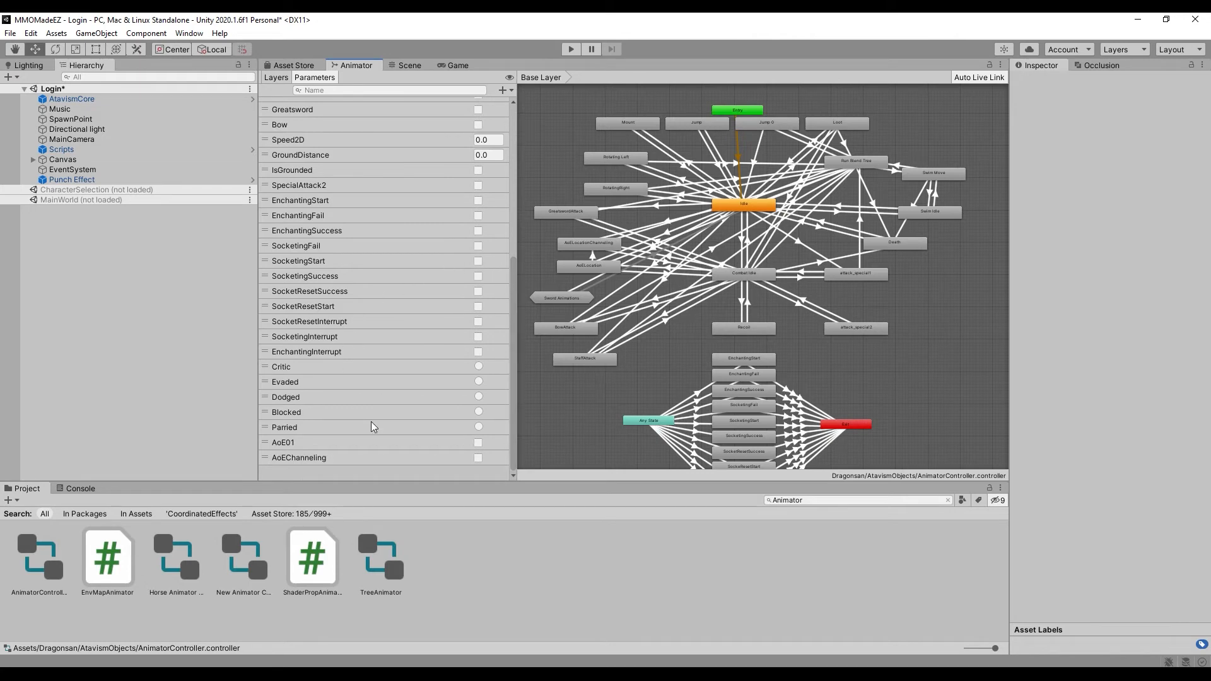
pyautogui.click(503, 90)
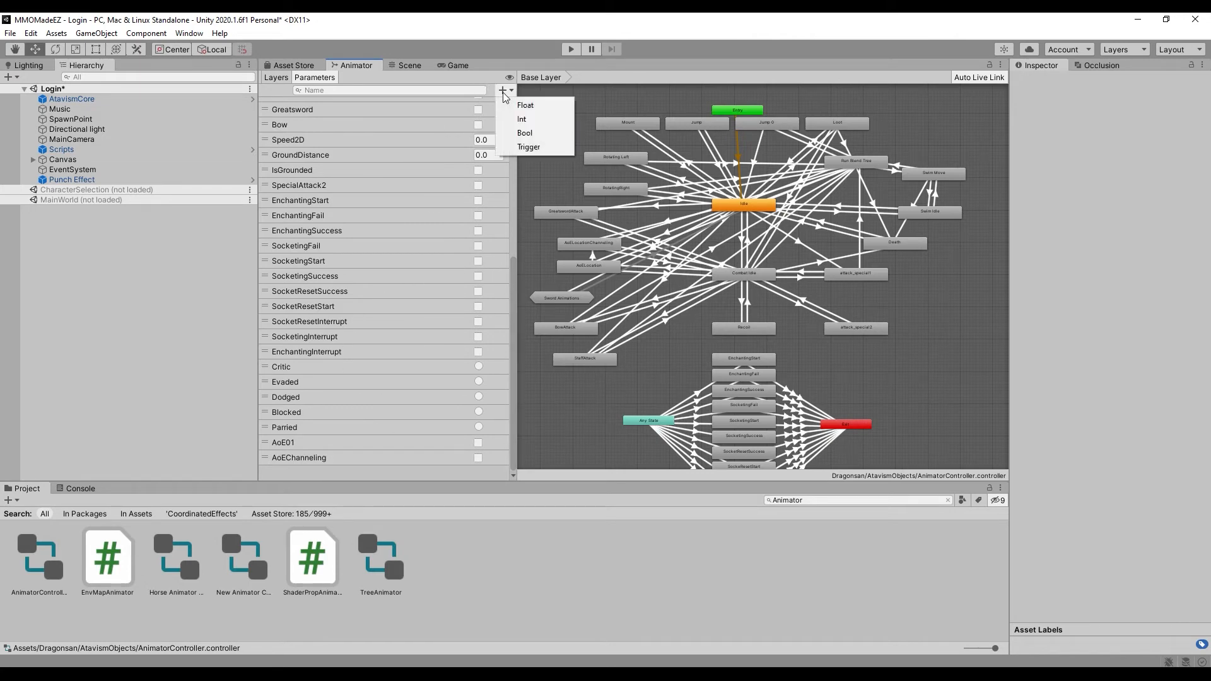
pyautogui.click(503, 93)
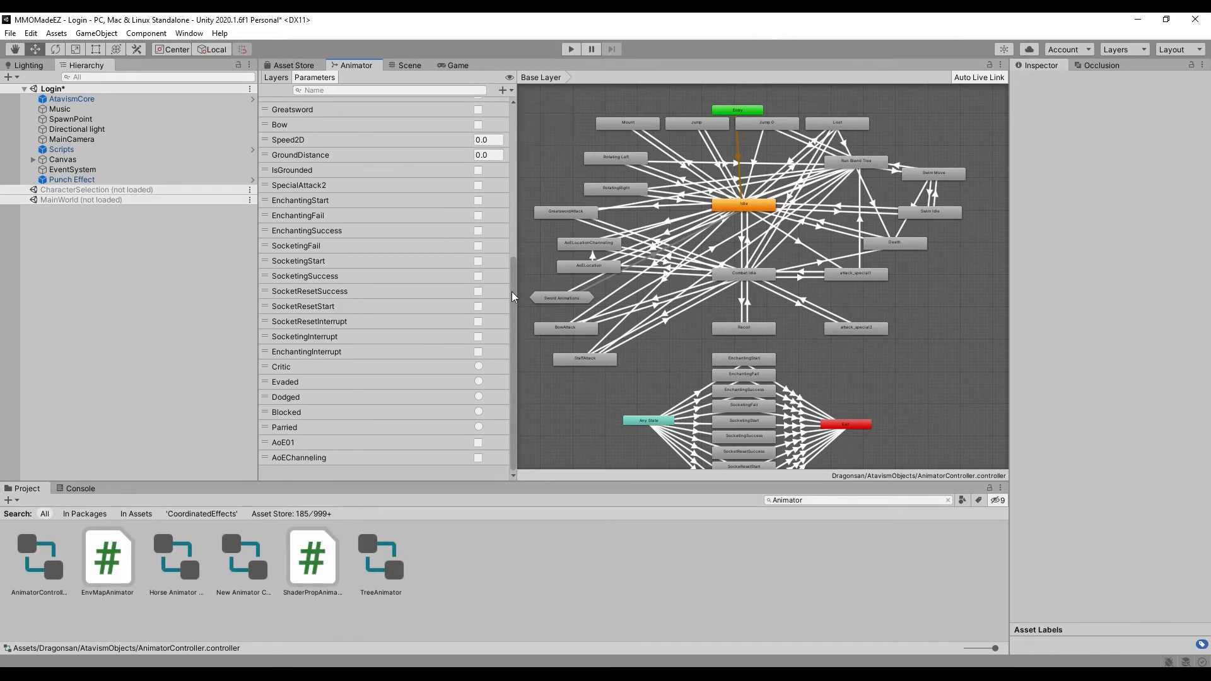
pyautogui.scroll(2, 508, 276)
pyautogui.scroll(-2, 508, 284)
pyautogui.click(503, 91)
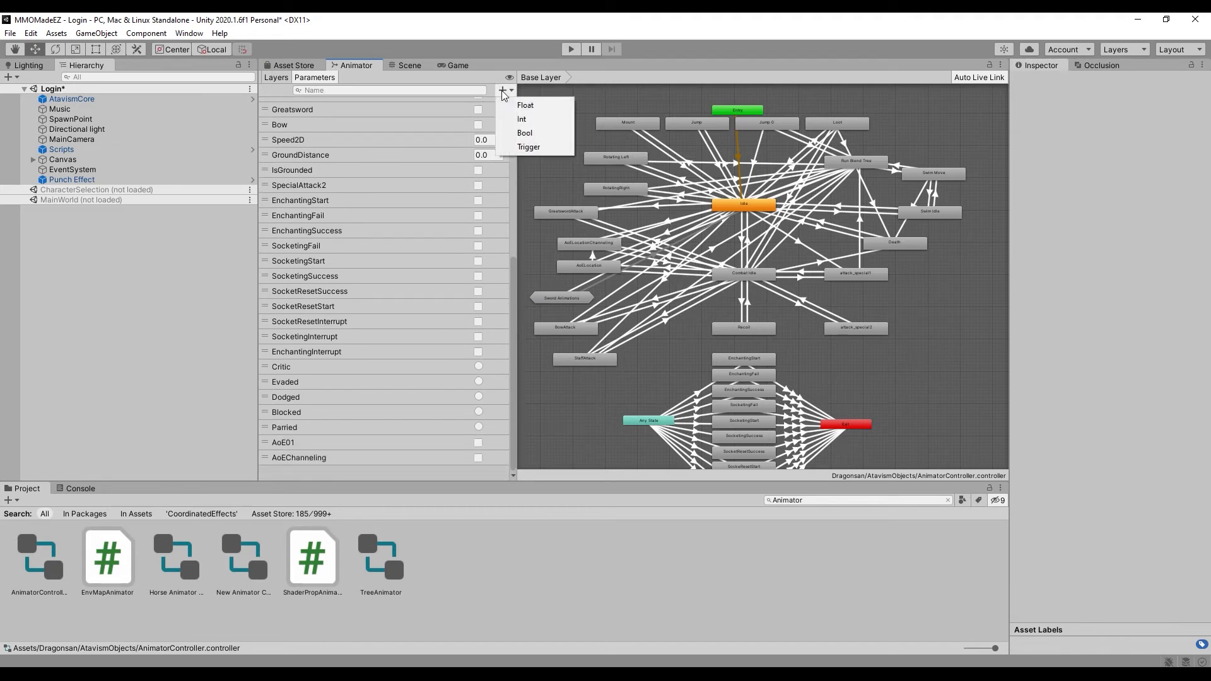
pyautogui.click(528, 147)
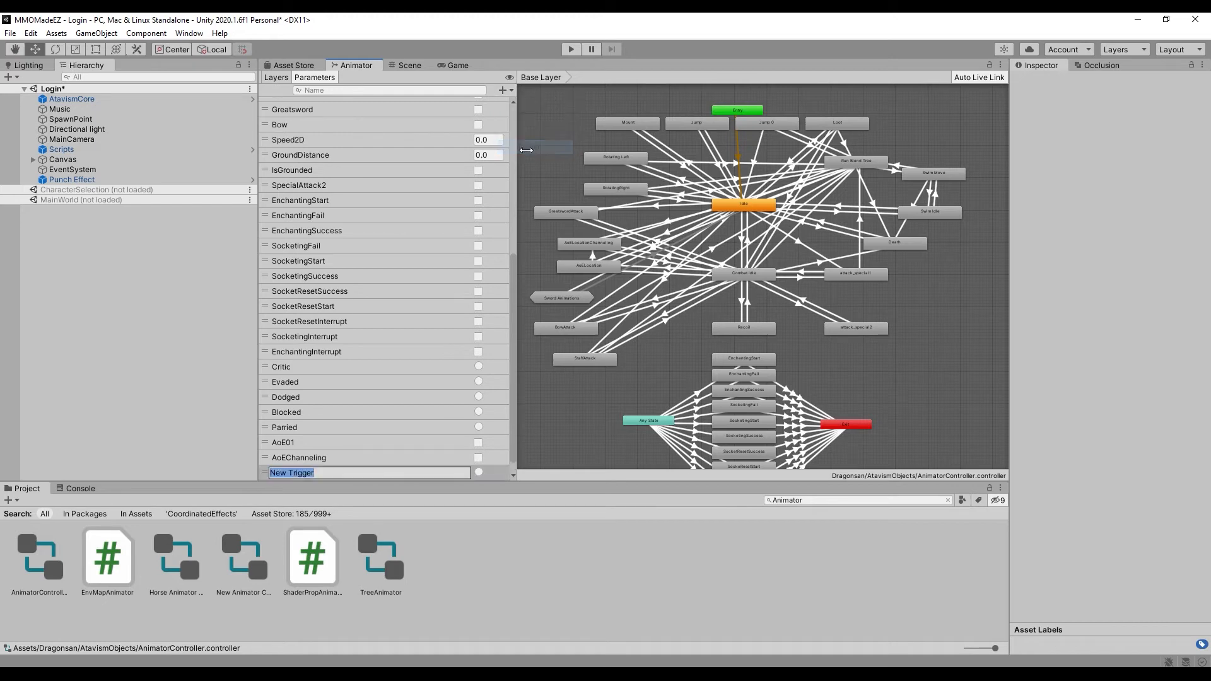
pyautogui.write('Punch')
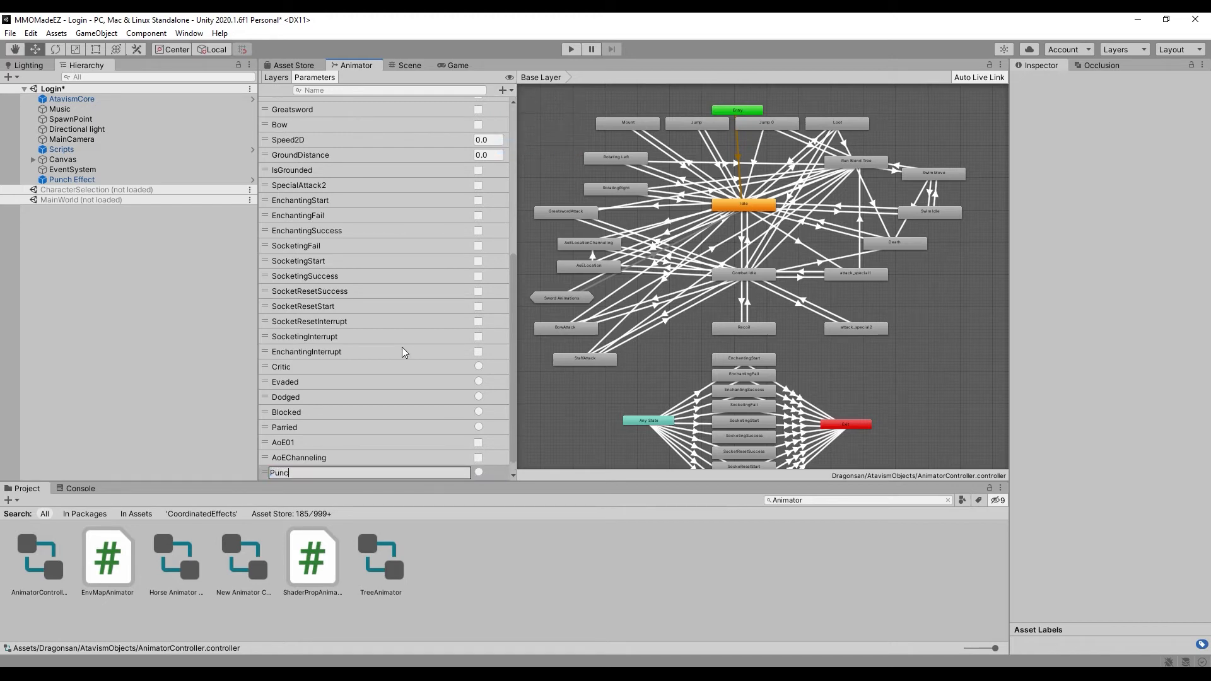
pyautogui.press('Return')
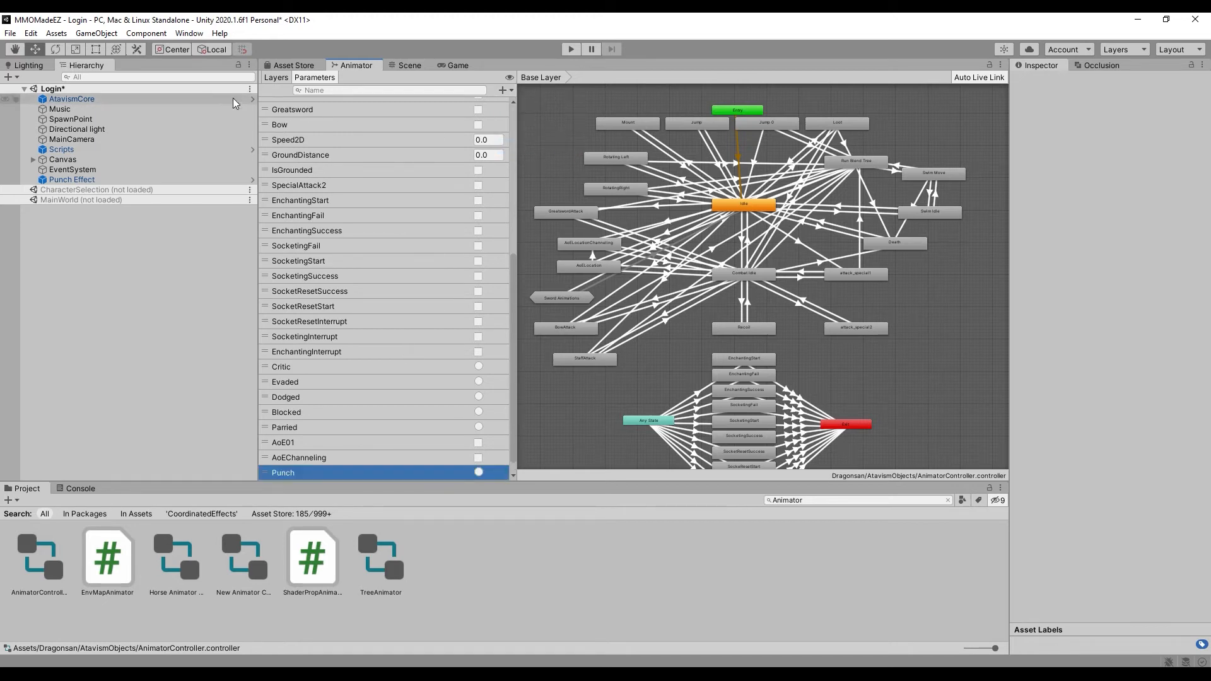
# - Compare the controller's Base Layer and Arms Layer, and examine the Arms Layer's settings
pyautogui.click(277, 79)
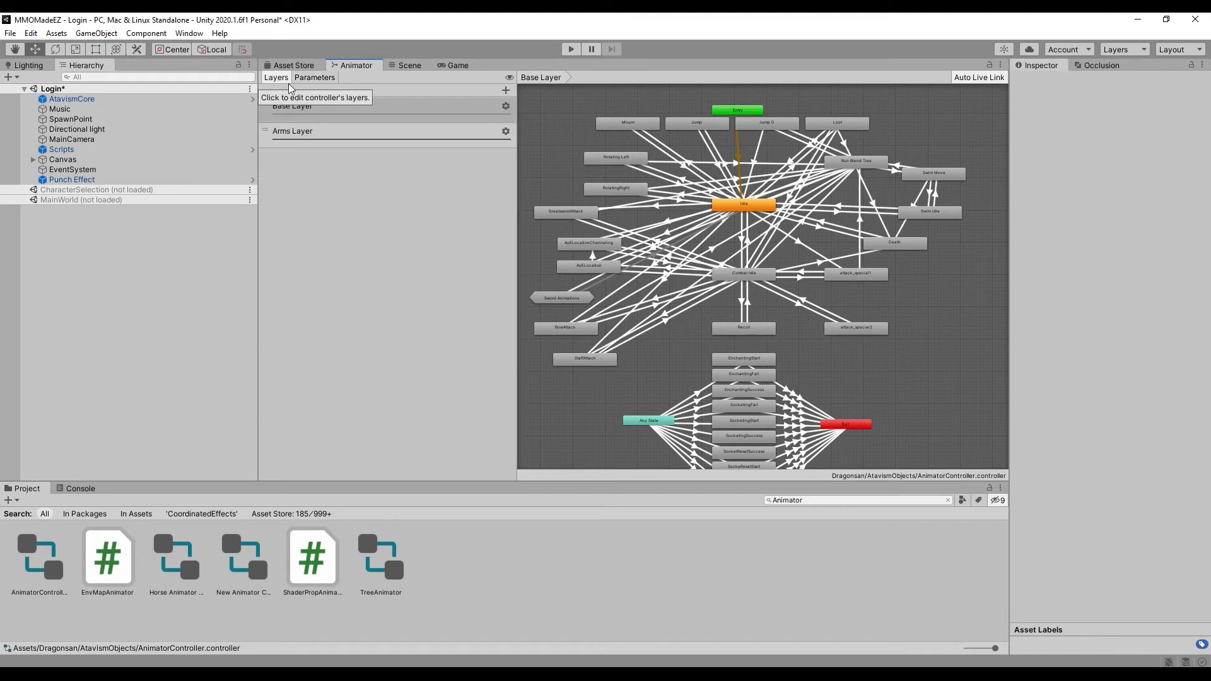
pyautogui.click(410, 116)
pyautogui.click(407, 133)
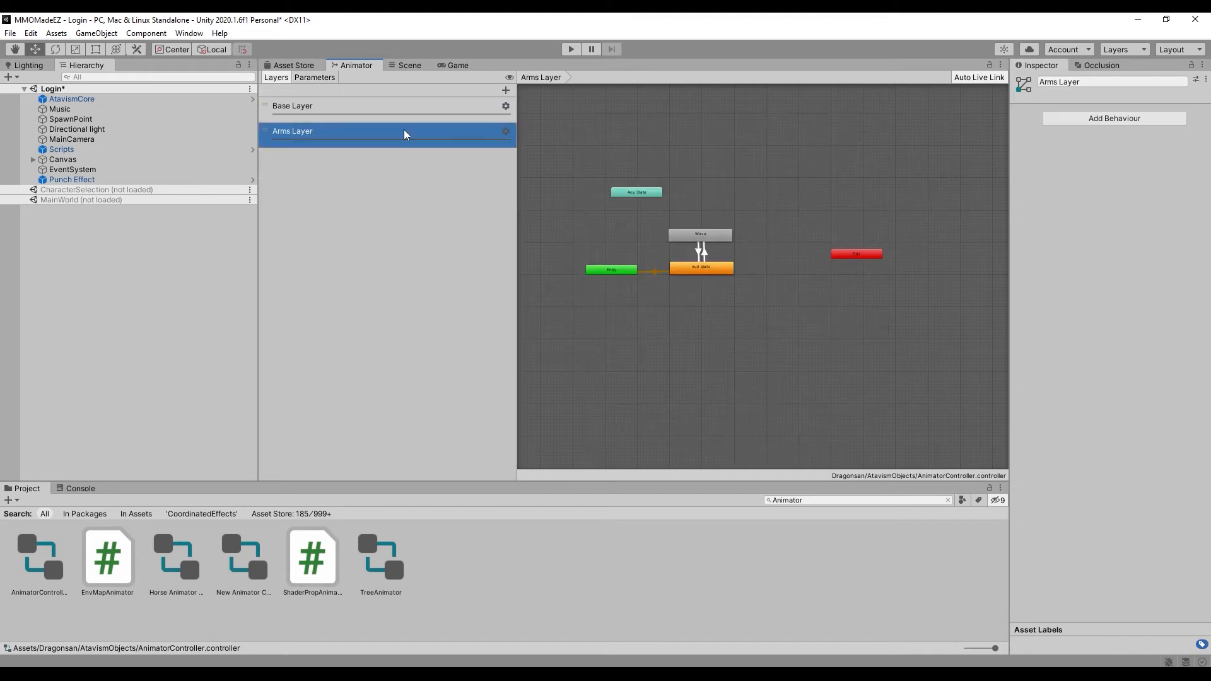
pyautogui.click(407, 114)
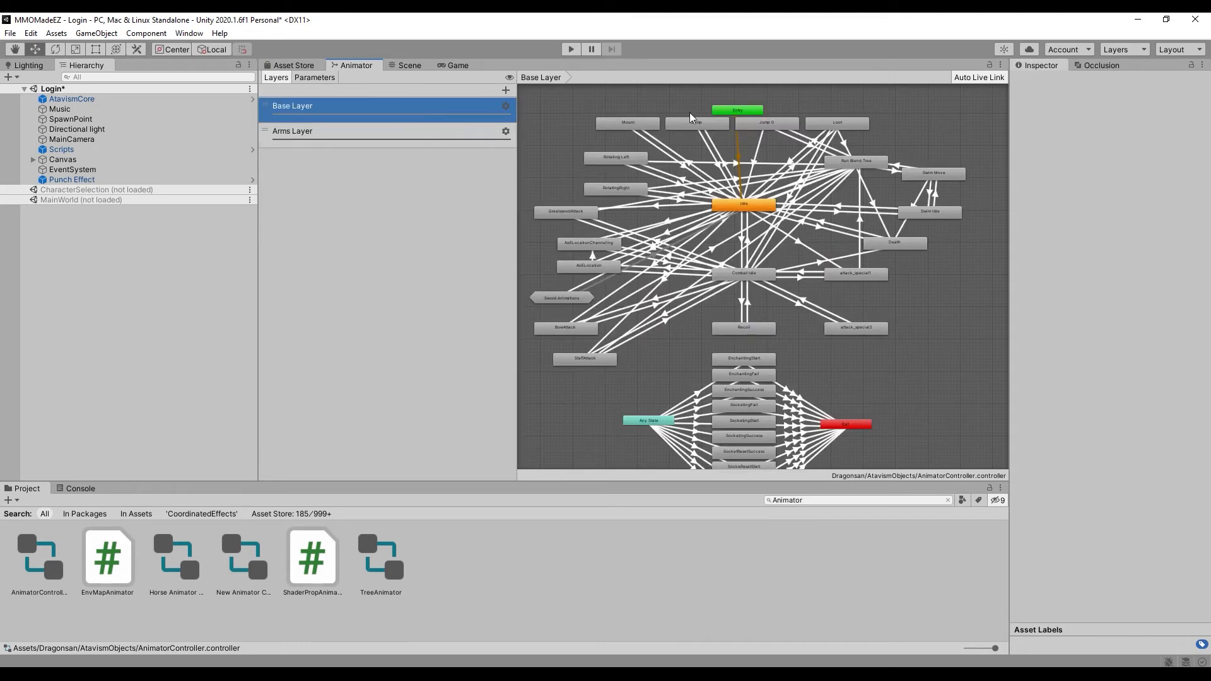
pyautogui.click(420, 140)
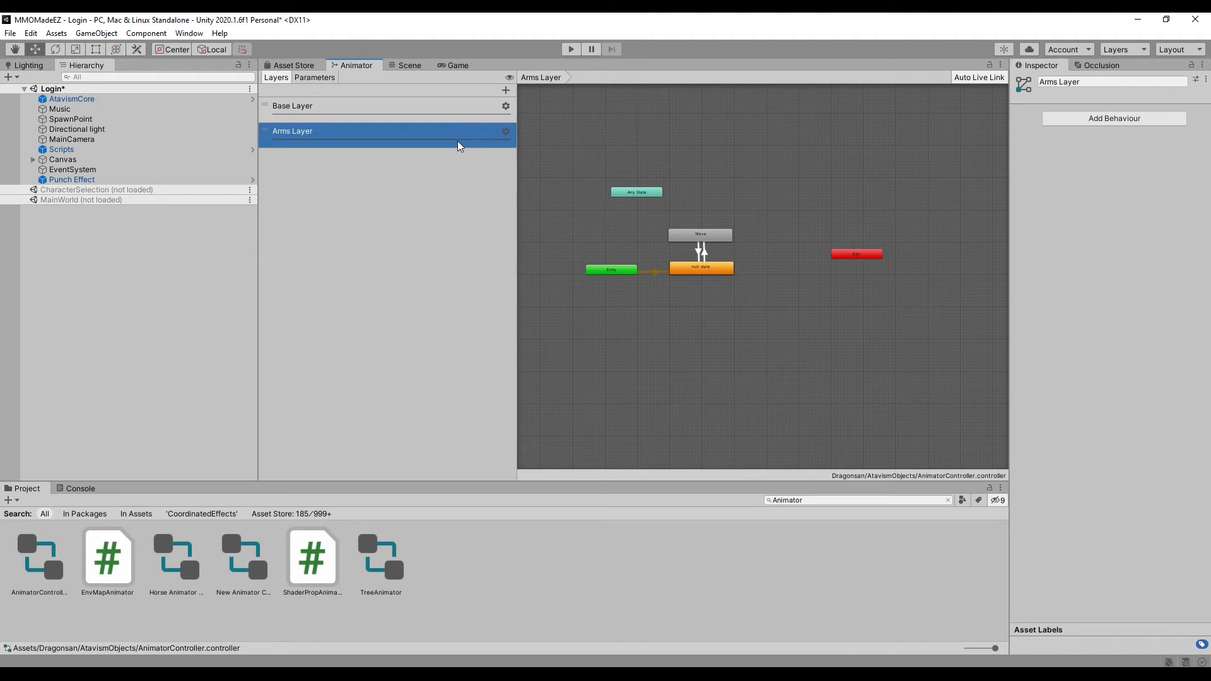
pyautogui.click(441, 112)
pyautogui.click(441, 131)
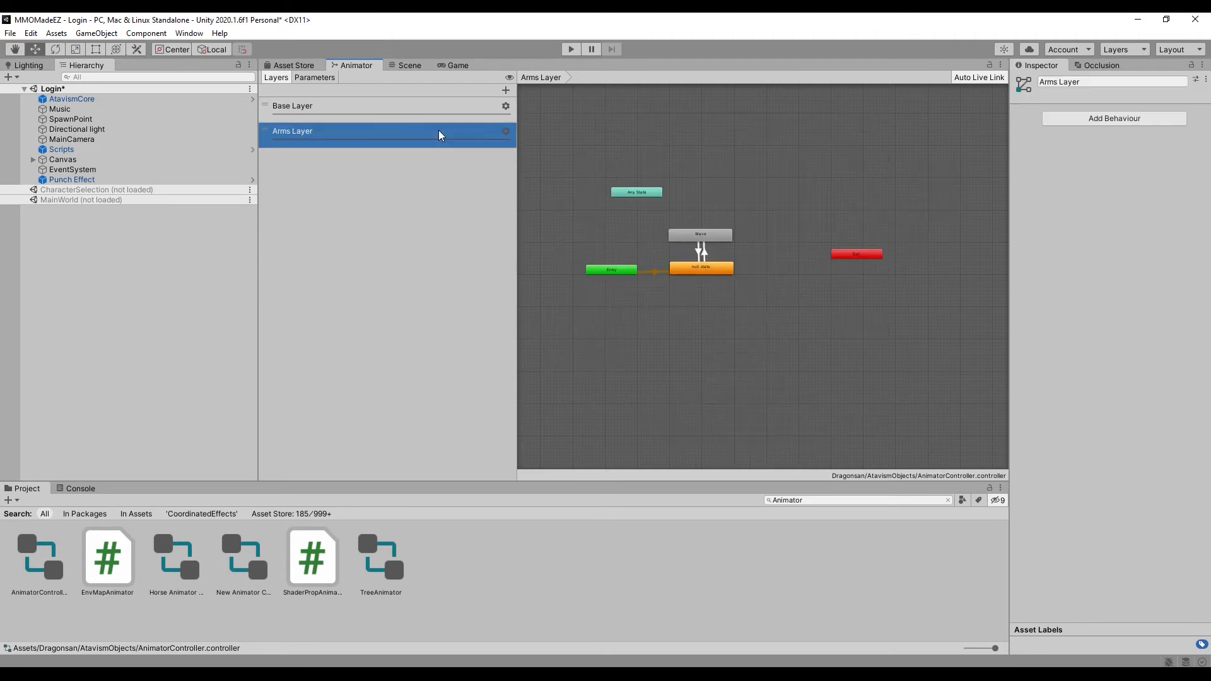
pyautogui.click(506, 131)
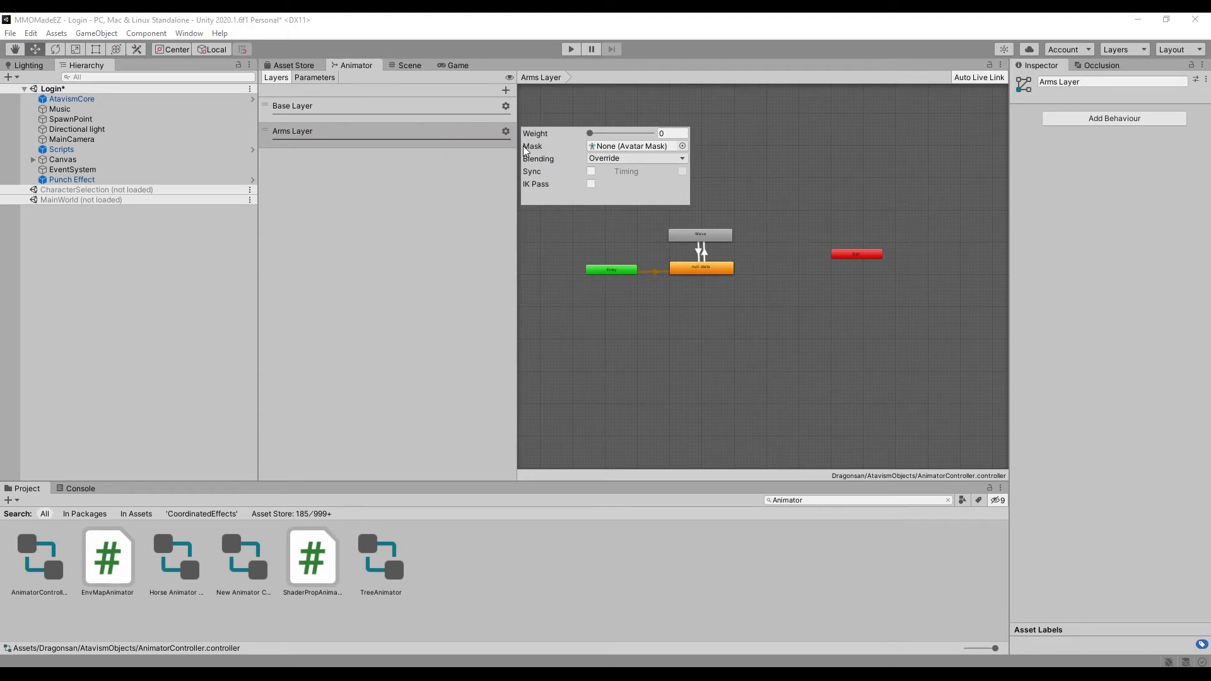
pyautogui.click(478, 143)
# - Clear the project search and create an Avatar Mask named ArmsMask in the Resources folder
pyautogui.click(947, 500)
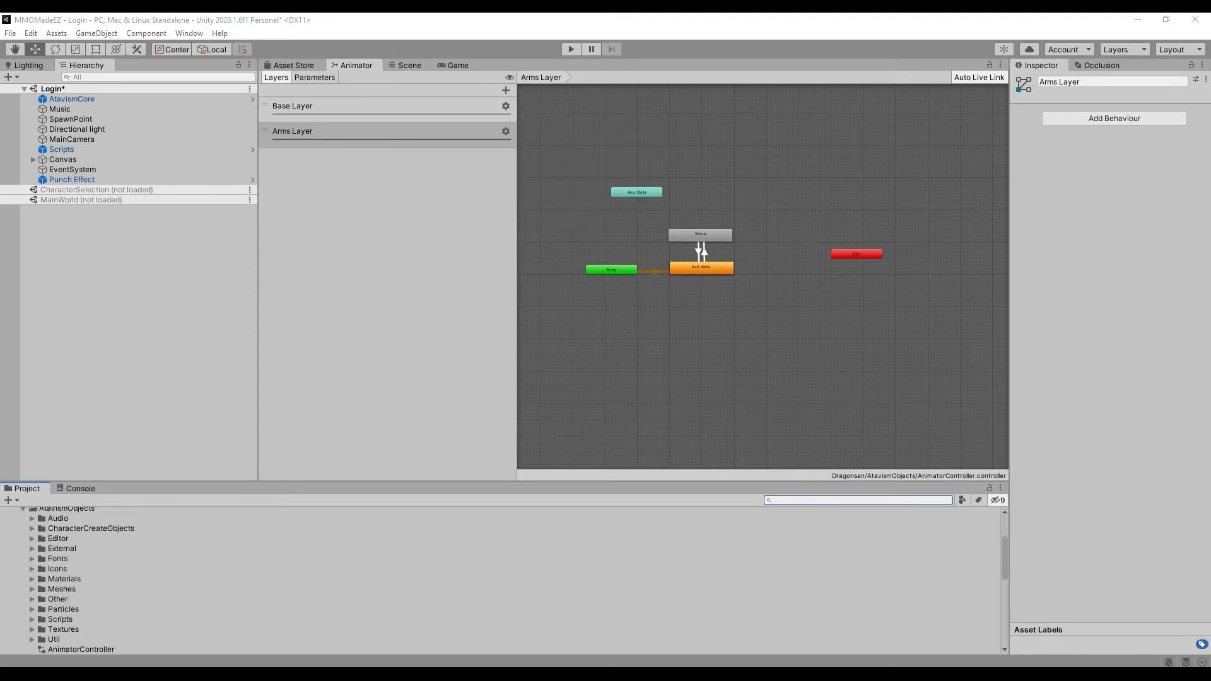
pyautogui.scroll(2, 98, 578)
pyautogui.click(24, 584)
pyautogui.click(15, 564)
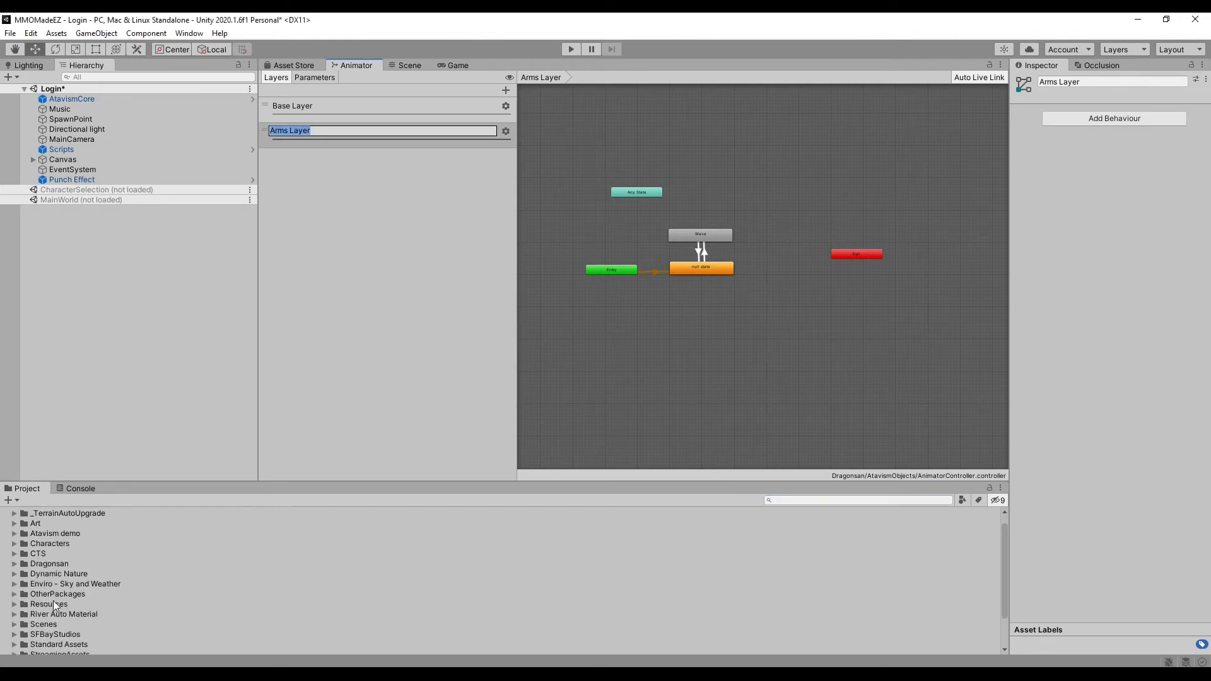
pyautogui.click(36, 605)
pyautogui.rightClick(41, 606)
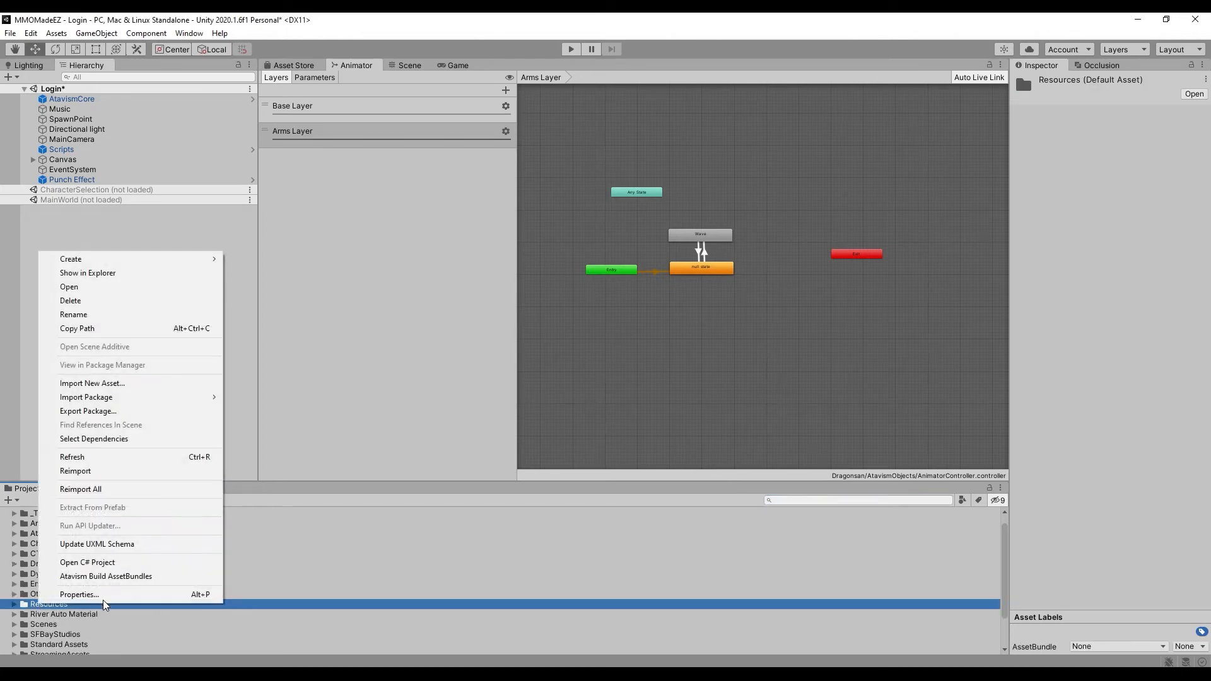
pyautogui.moveTo(137, 261)
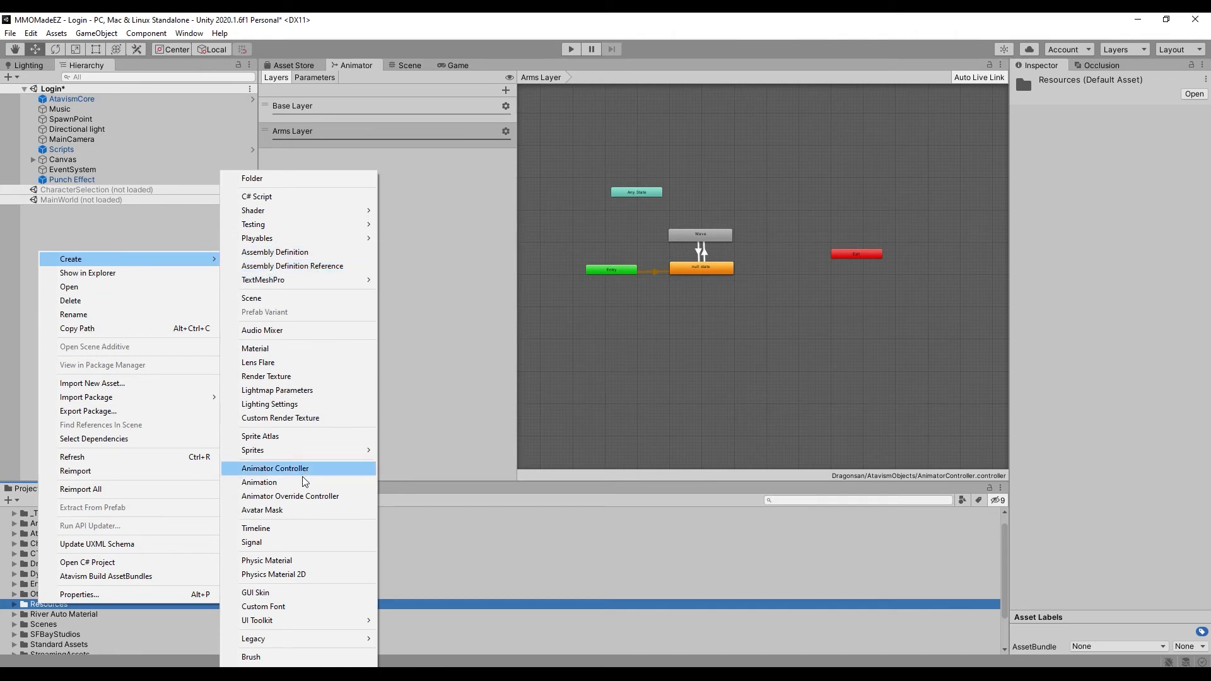
pyautogui.click(300, 511)
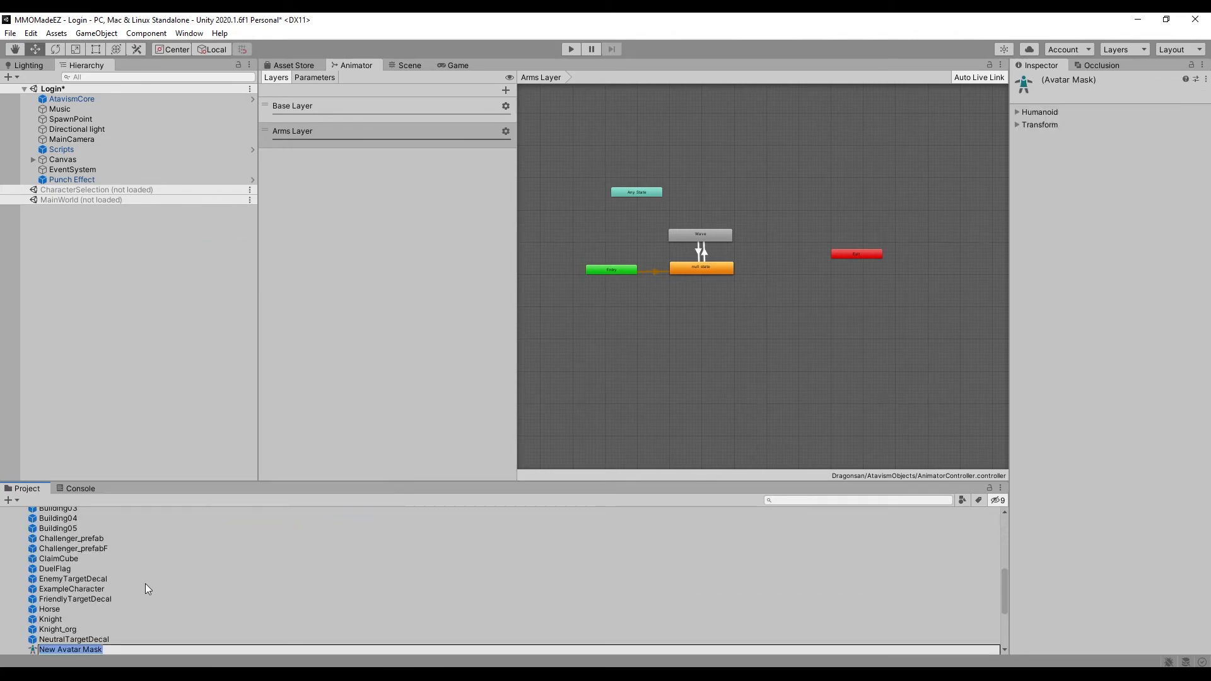
pyautogui.write('ArmsMask')
pyautogui.press('Return')
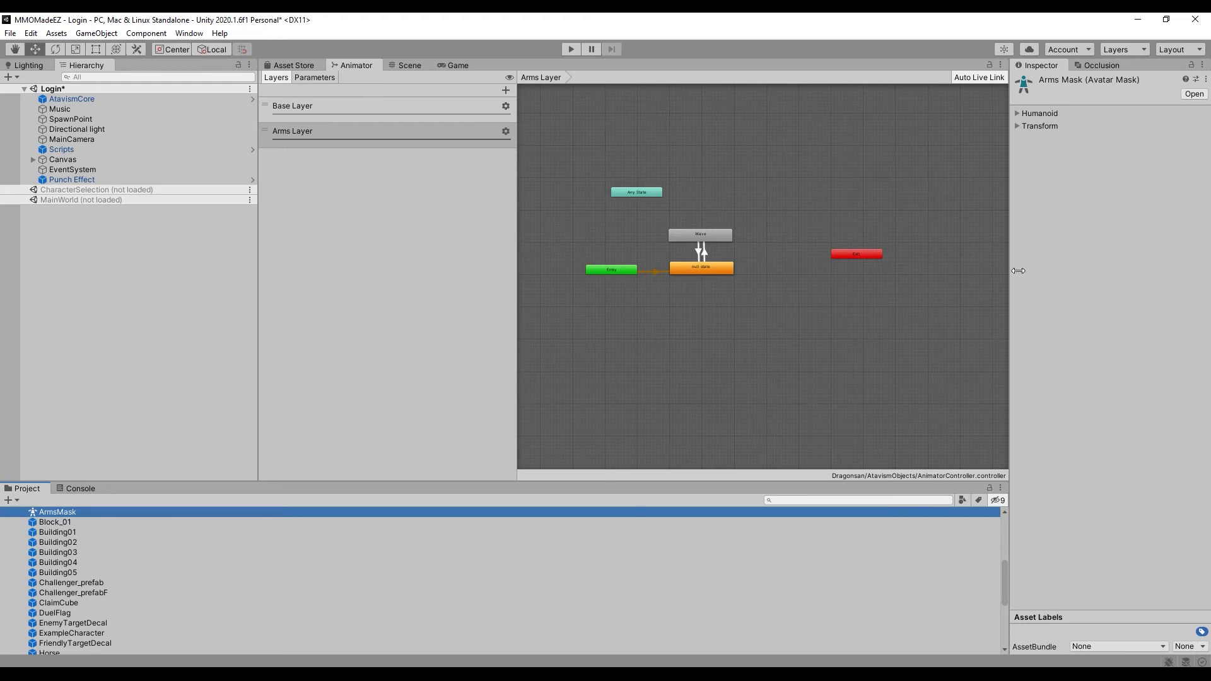
# - Exclude the head and both legs from ArmsMask's humanoid body mask
pyautogui.click(1017, 114)
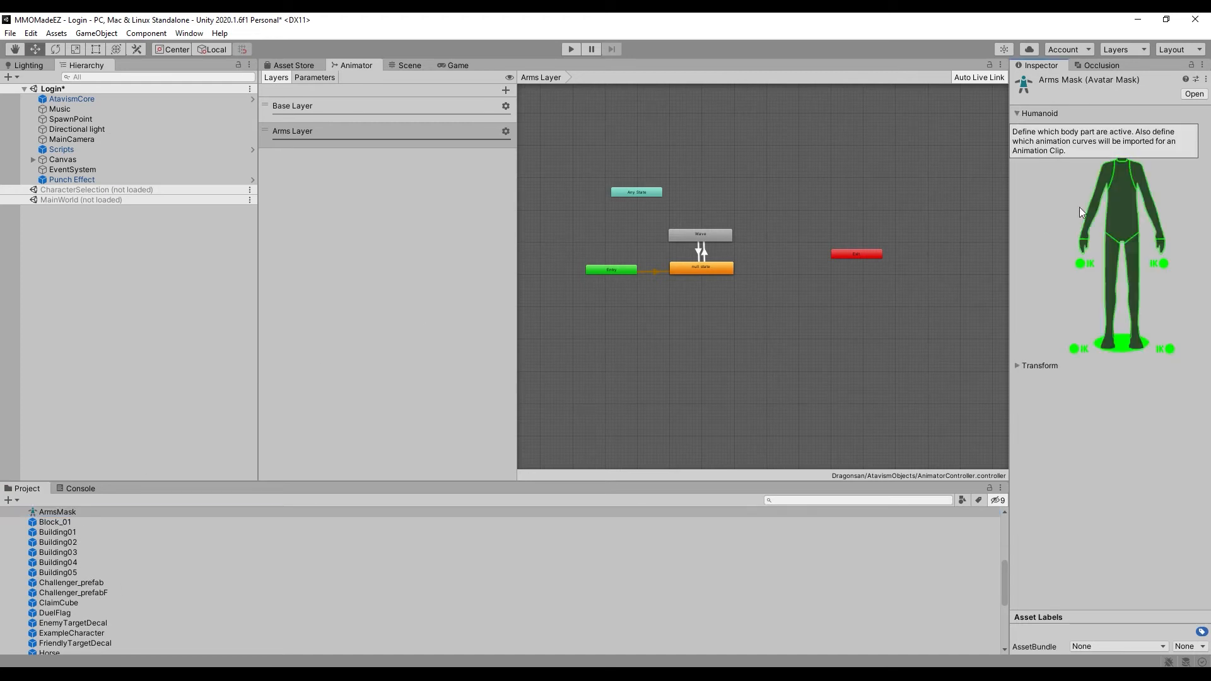
pyautogui.click(1107, 267)
pyautogui.click(1129, 266)
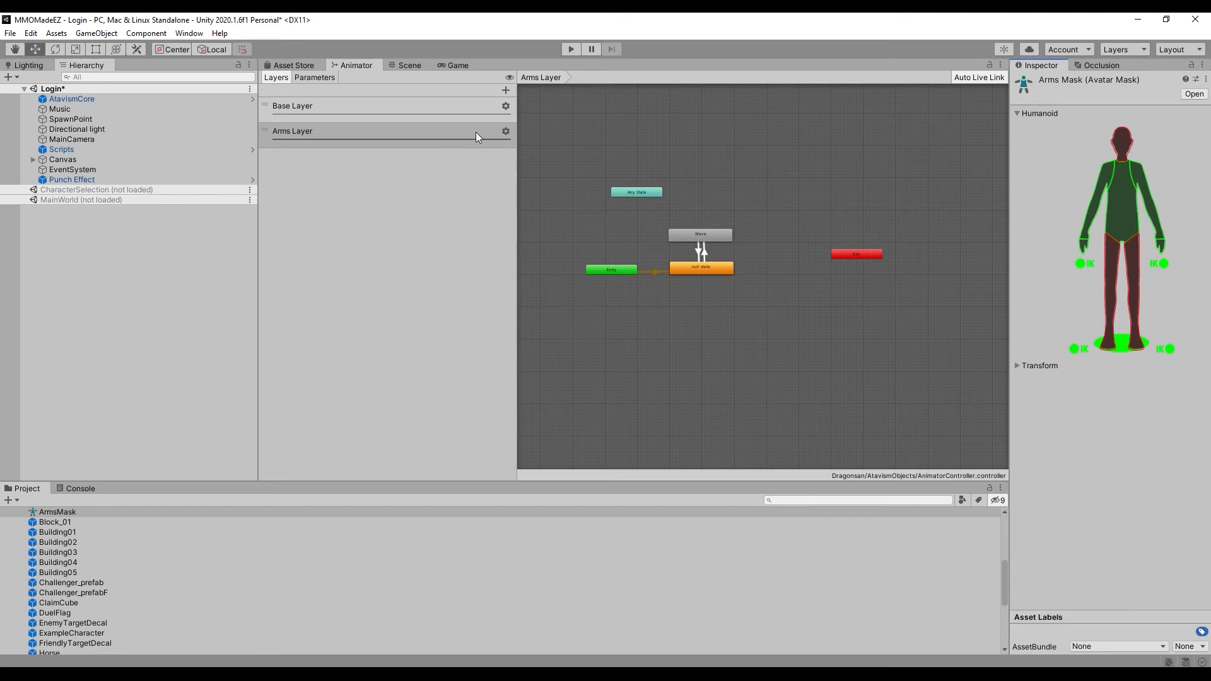
# - Assign ArmsMask as the Arms Layer's mask and set the layer's weight to 1
pyautogui.click(506, 131)
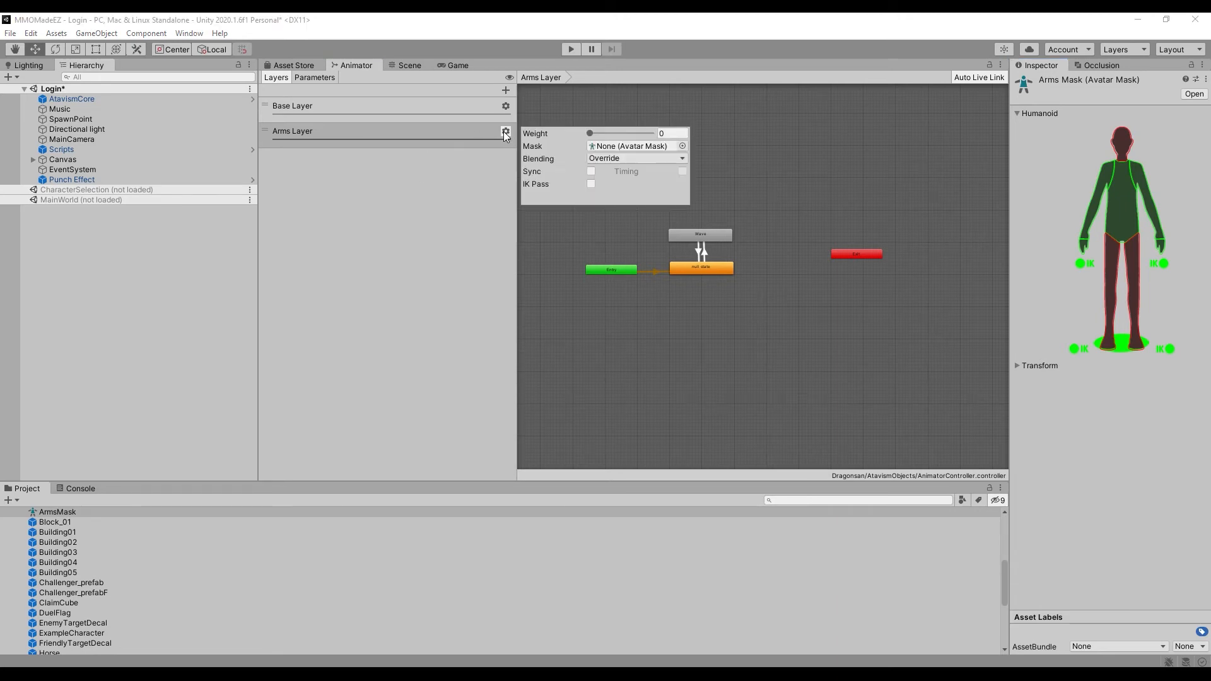
pyautogui.click(682, 146)
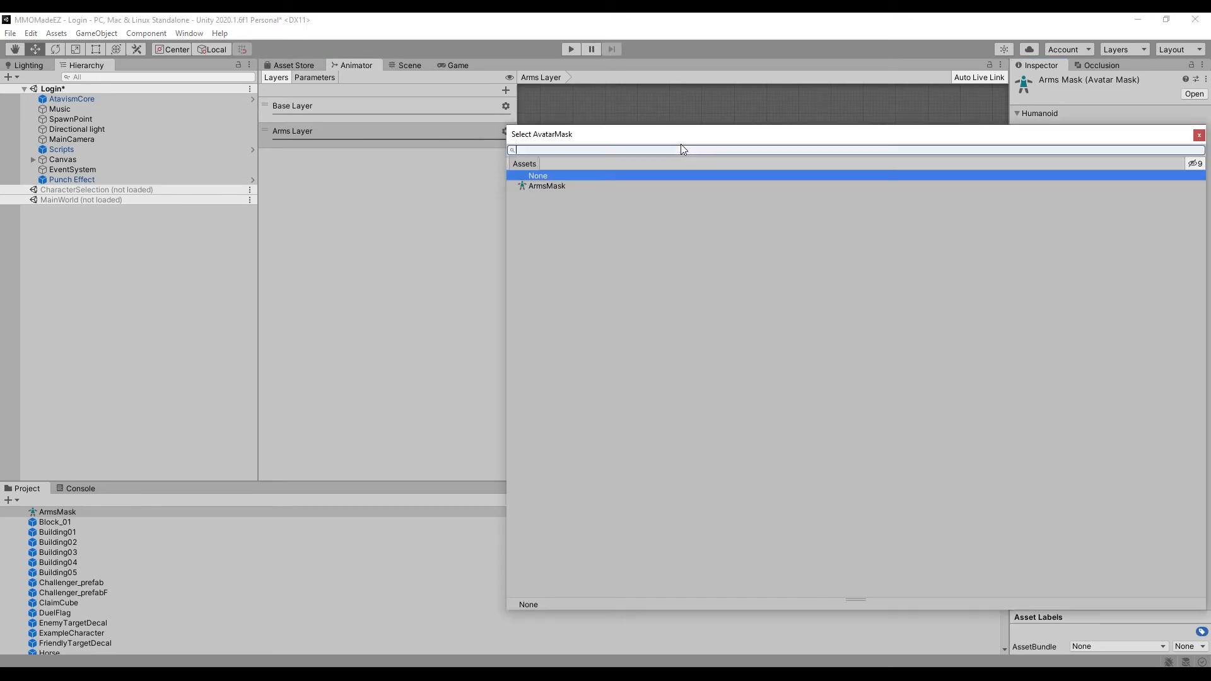
pyautogui.doubleClick(566, 185)
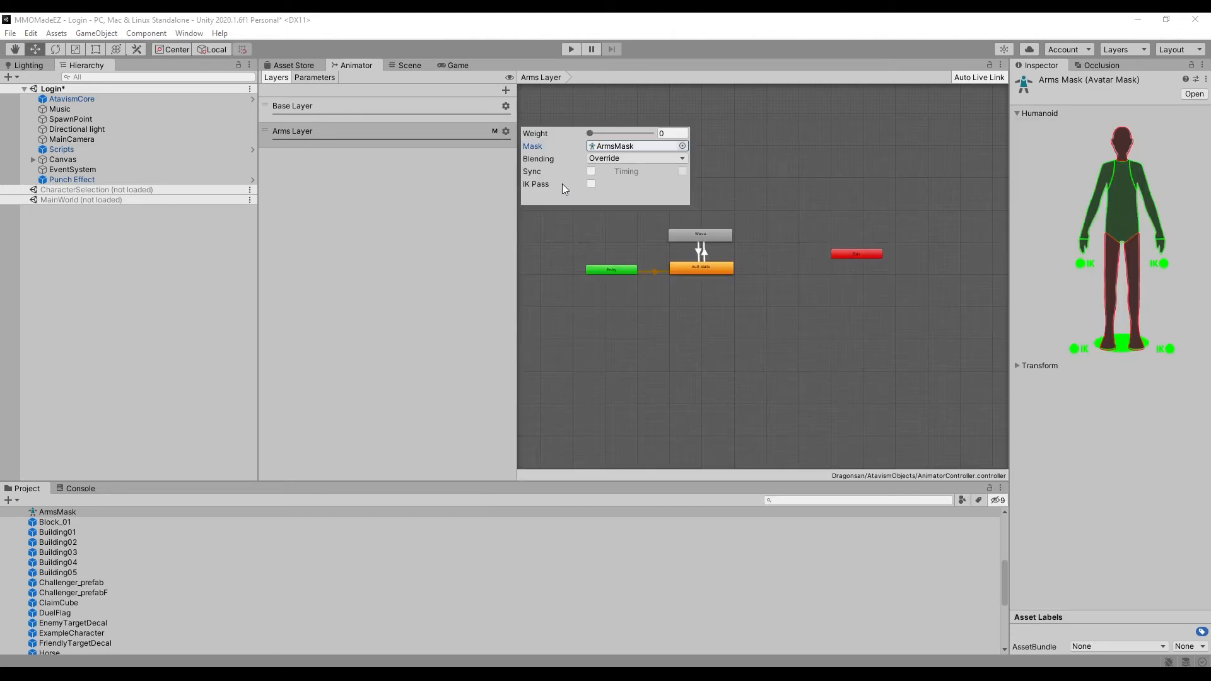
pyautogui.moveTo(591, 134); pyautogui.dragTo(687, 144)
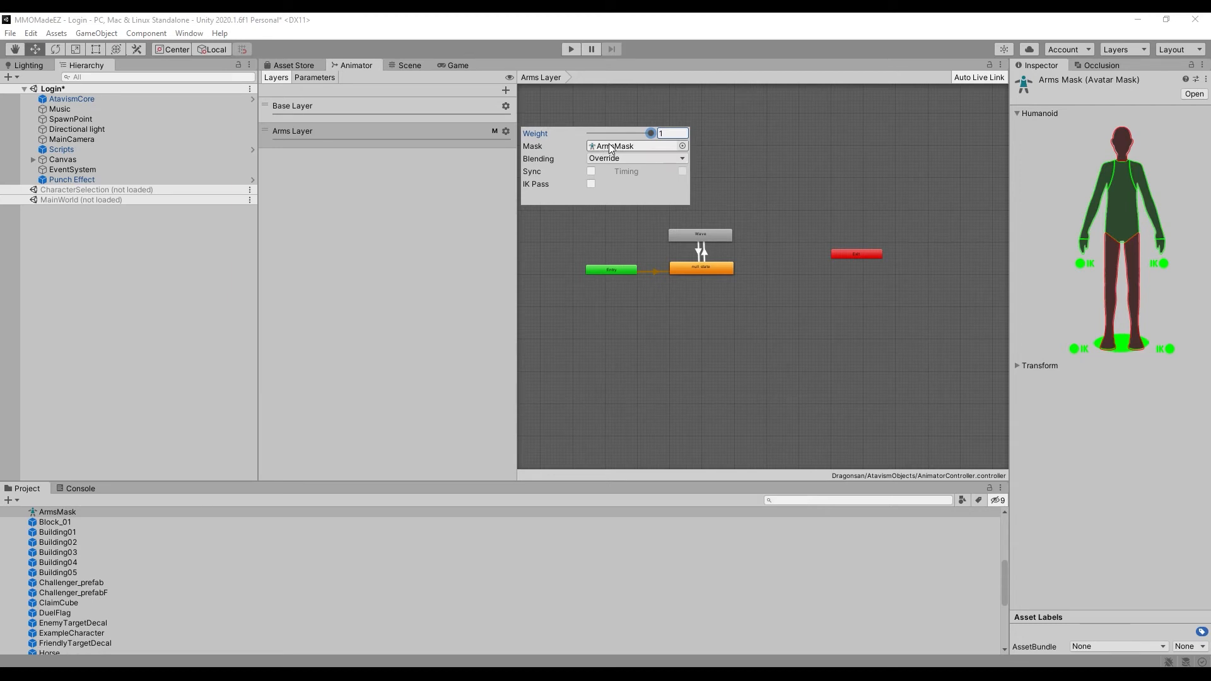
pyautogui.click(462, 129)
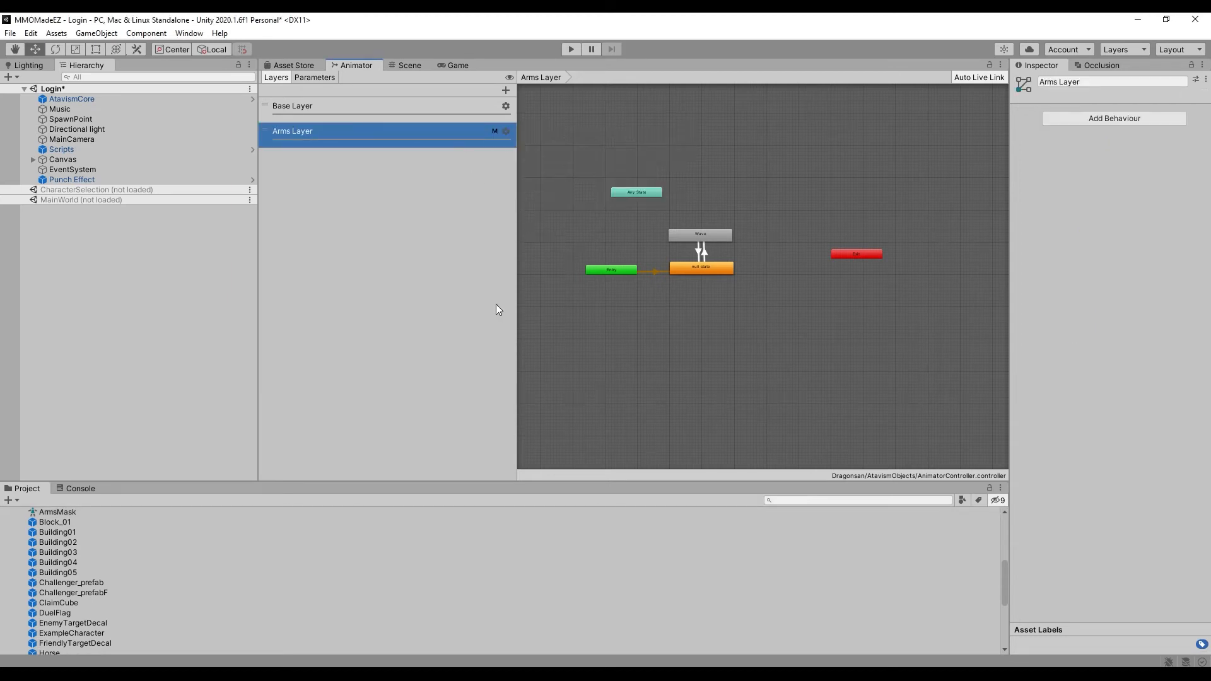
# - Collapse the Resources folder, search the project for "Knight@", and reveal the Knight@Attack1 asset in its folder
pyautogui.scroll(5, 80, 600)
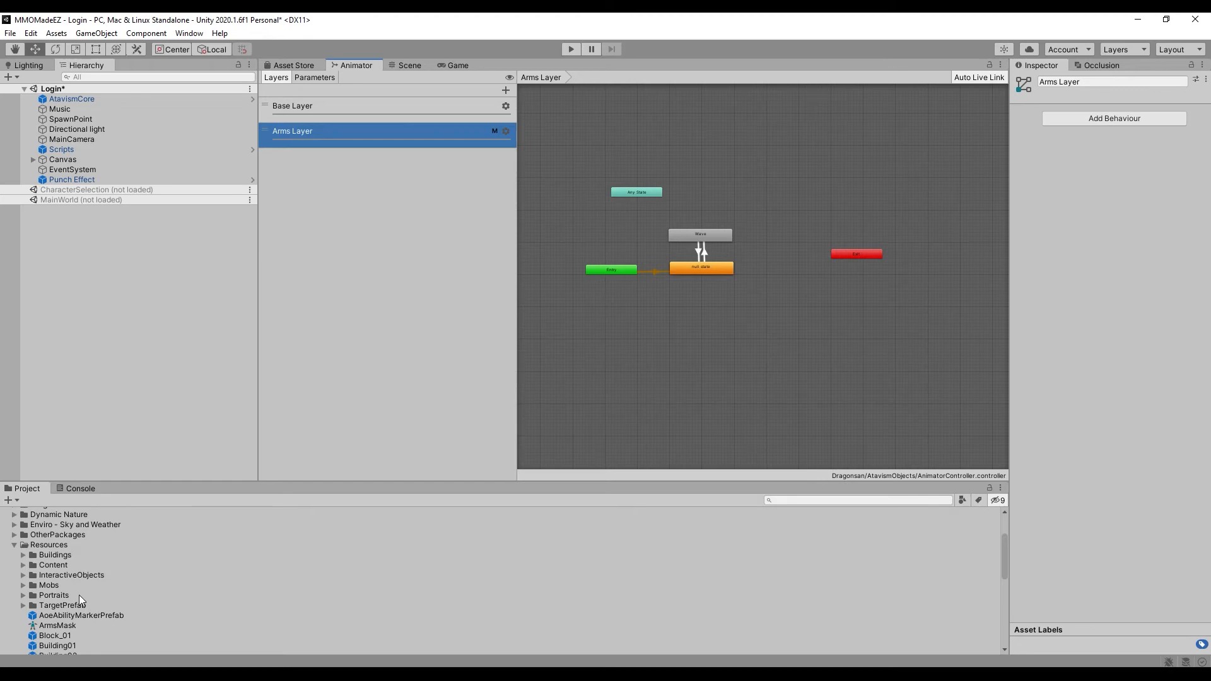
pyautogui.click(14, 544)
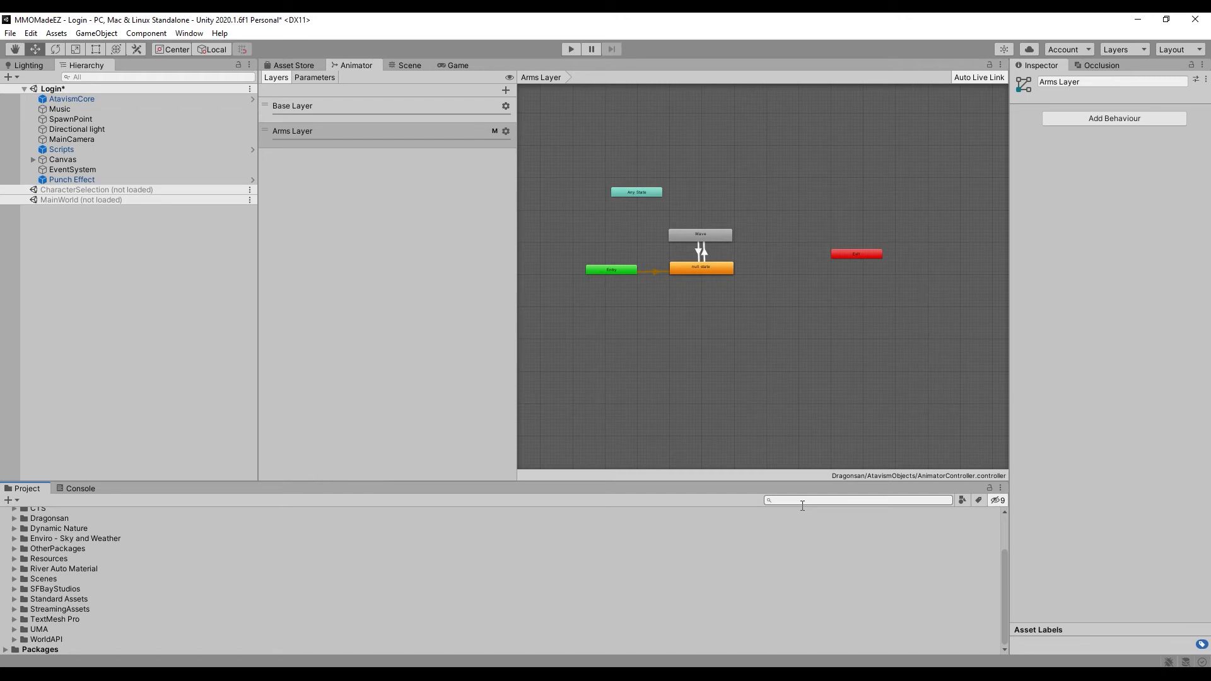
pyautogui.click(797, 501)
pyautogui.write('Knight@')
pyautogui.click(30, 561)
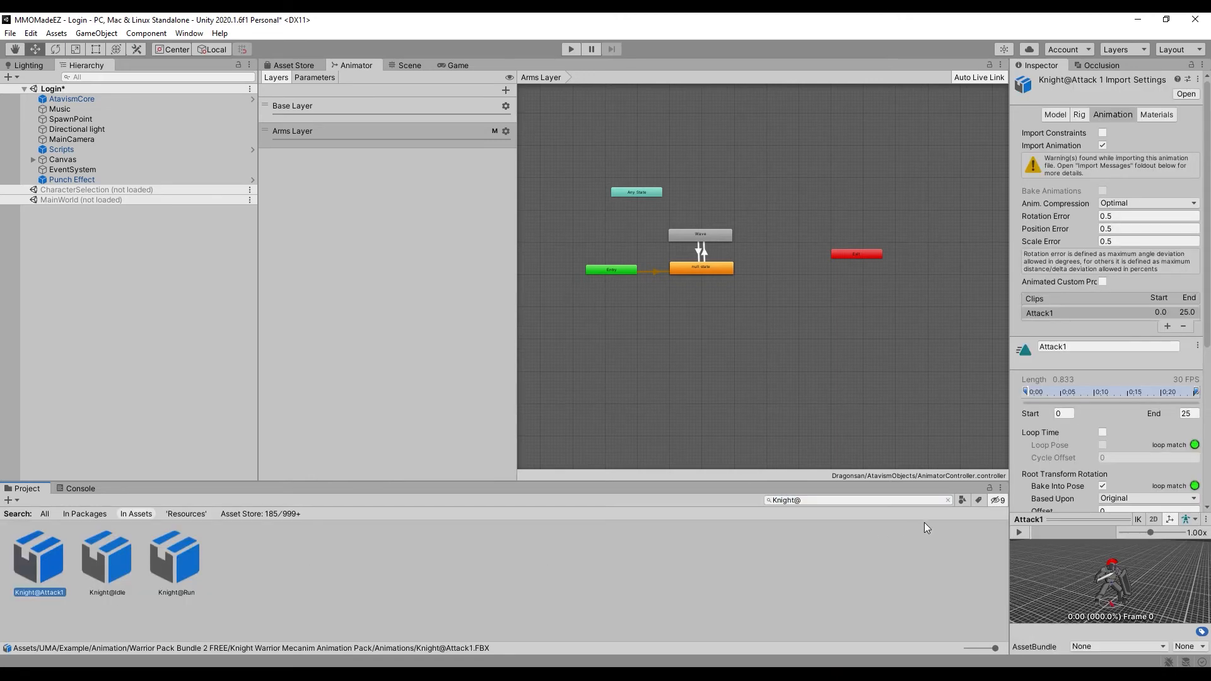
pyautogui.click(947, 500)
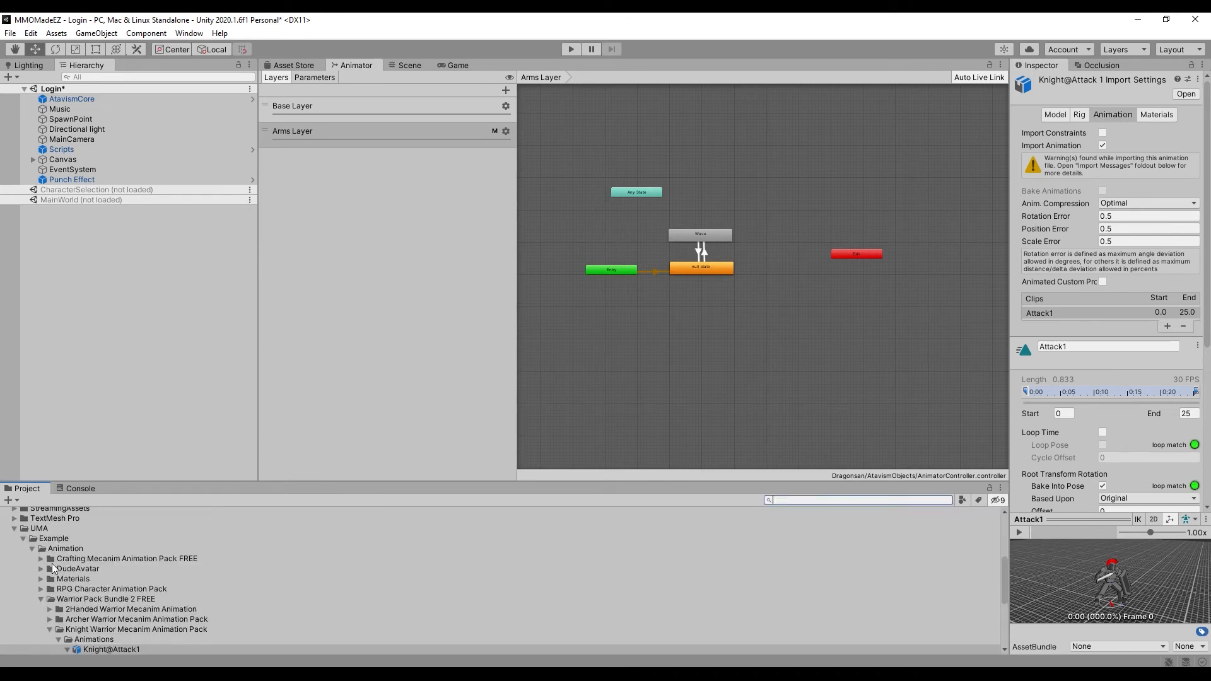
# - Preview the Attack1 clip of the Knight@Attack1 asset
pyautogui.scroll(-5, 55, 568)
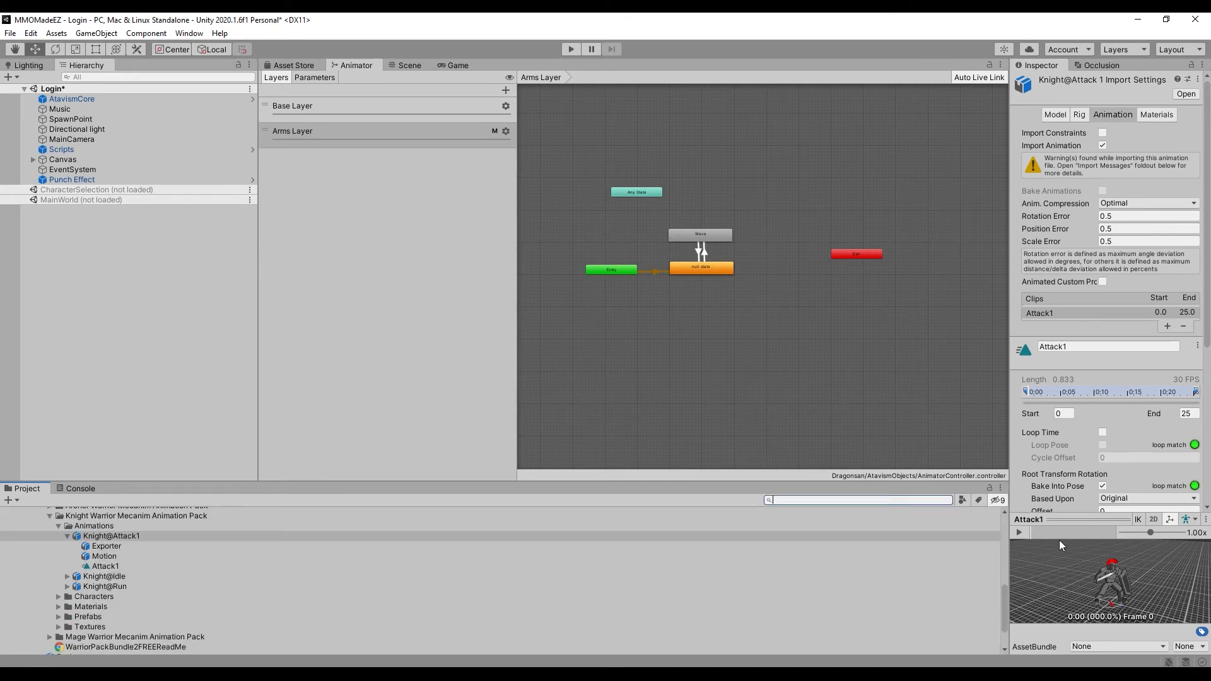
pyautogui.click(1019, 533)
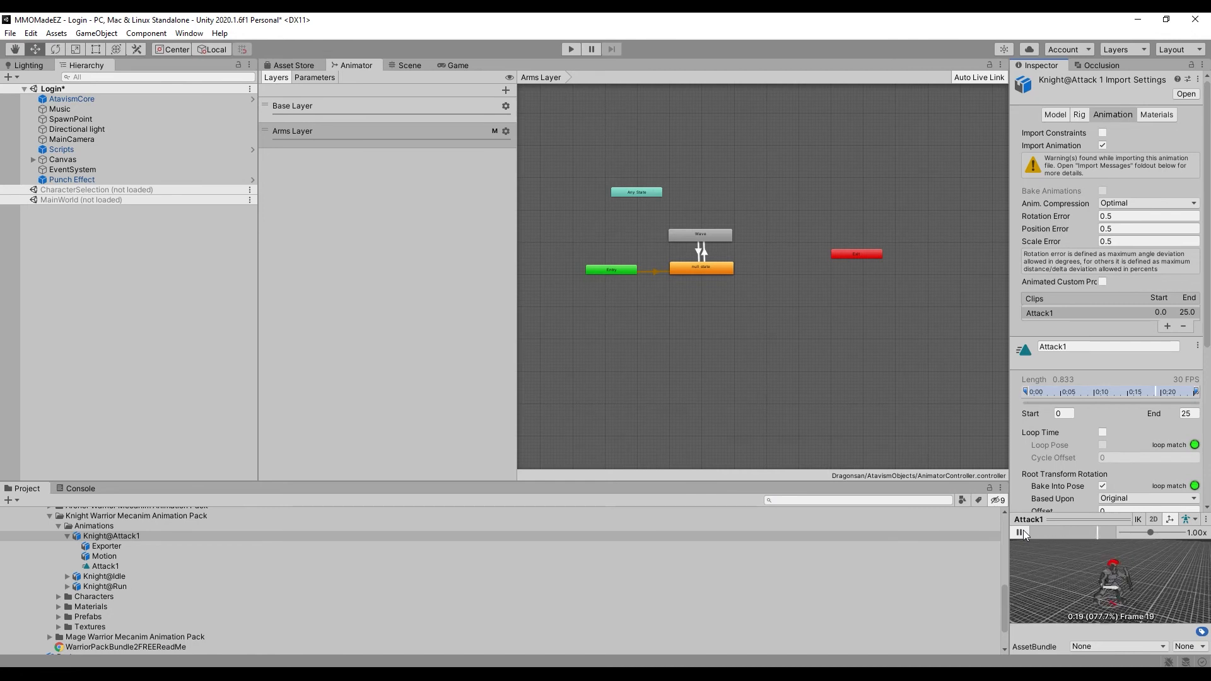
pyautogui.click(1019, 533)
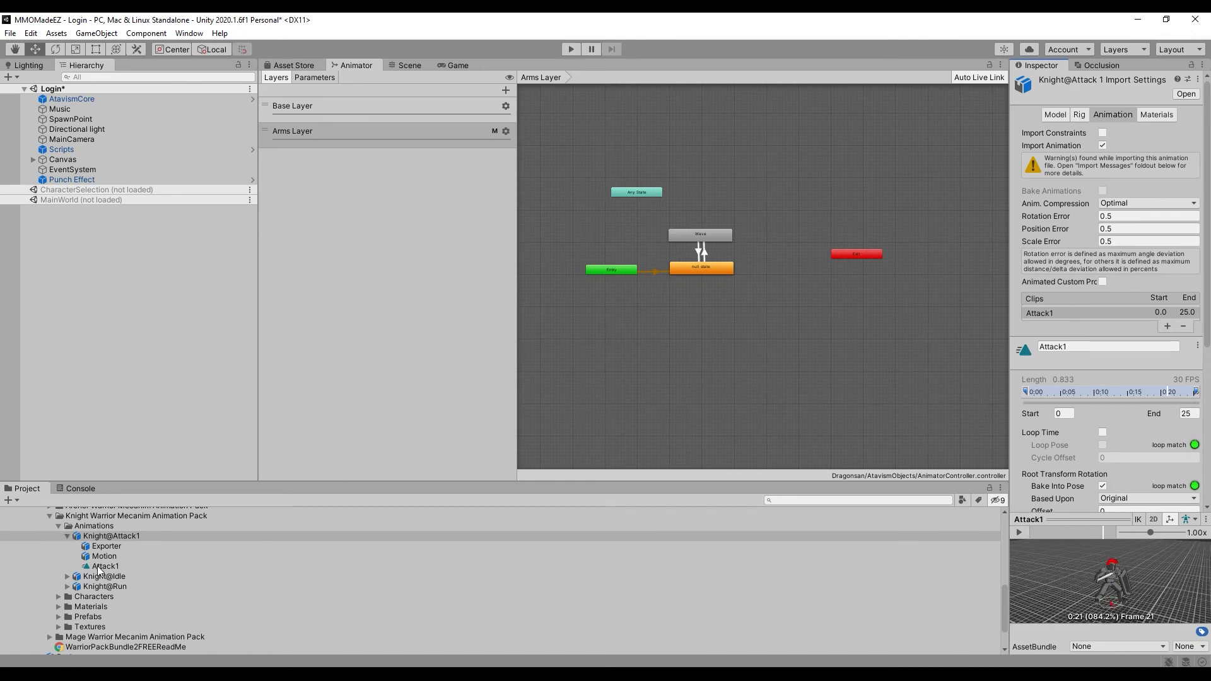
# - Add the Attack1 clip to the Arms Layer as a state just below the null state and name it Punch
pyautogui.moveTo(98, 570); pyautogui.dragTo(609, 381)
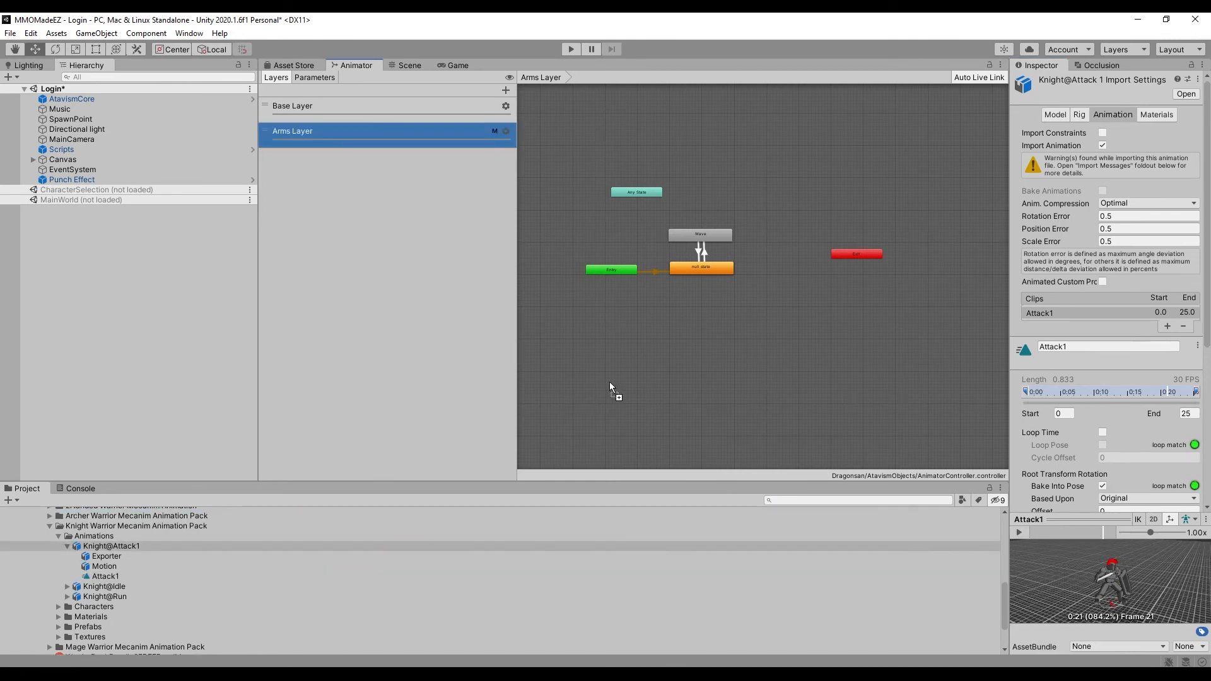
pyautogui.moveTo(694, 319); pyautogui.dragTo(696, 305)
pyautogui.click(1063, 82)
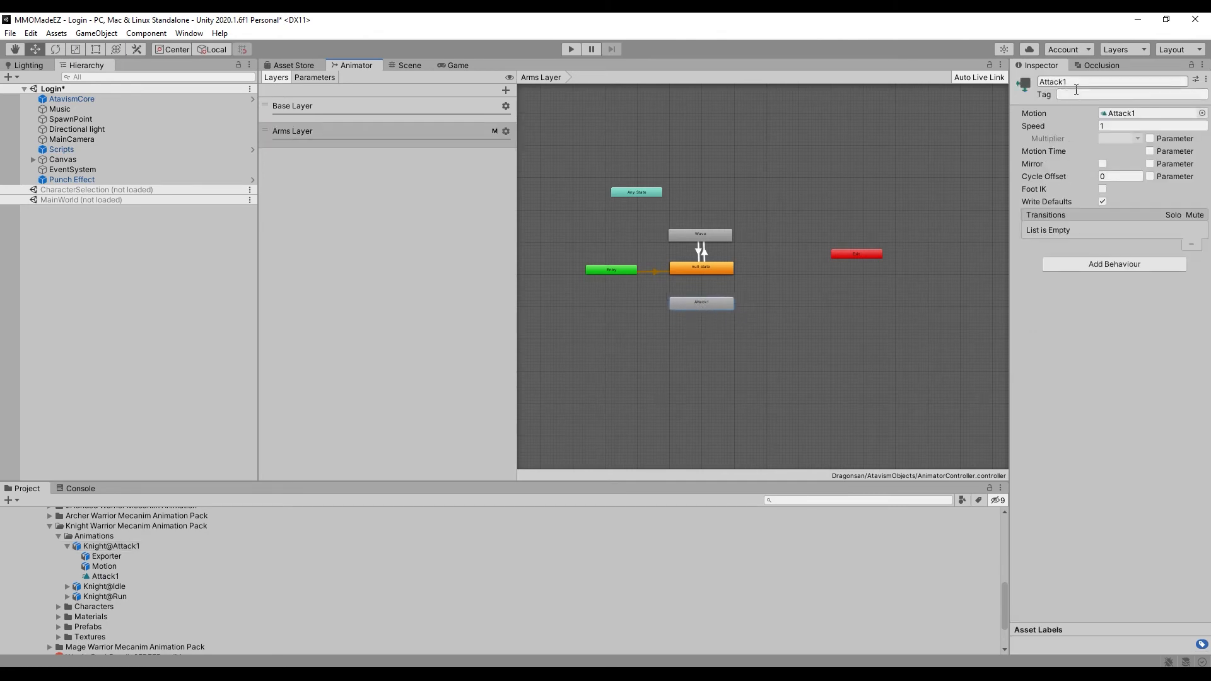
pyautogui.moveTo(1068, 87); pyautogui.dragTo(1048, 93)
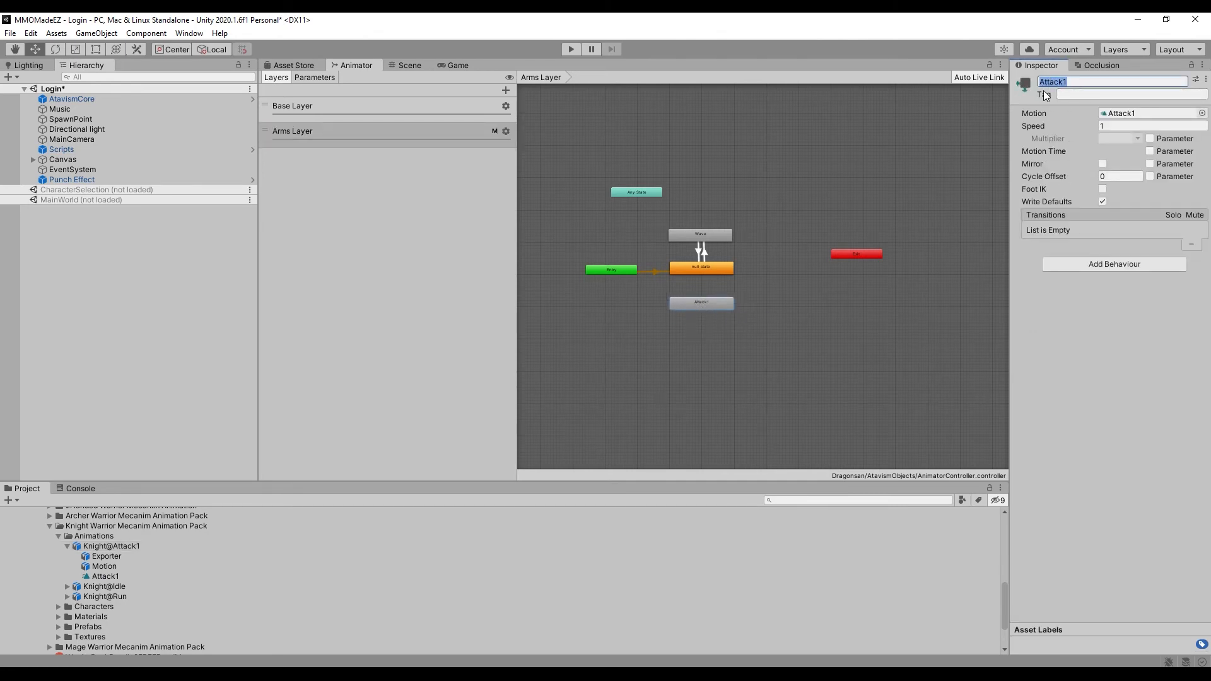
pyautogui.write('Punch')
# - Place the Any State node beside the Punch state and make a transition from Any State to Punch
pyautogui.moveTo(636, 194); pyautogui.dragTo(613, 303)
pyautogui.rightClick(614, 303)
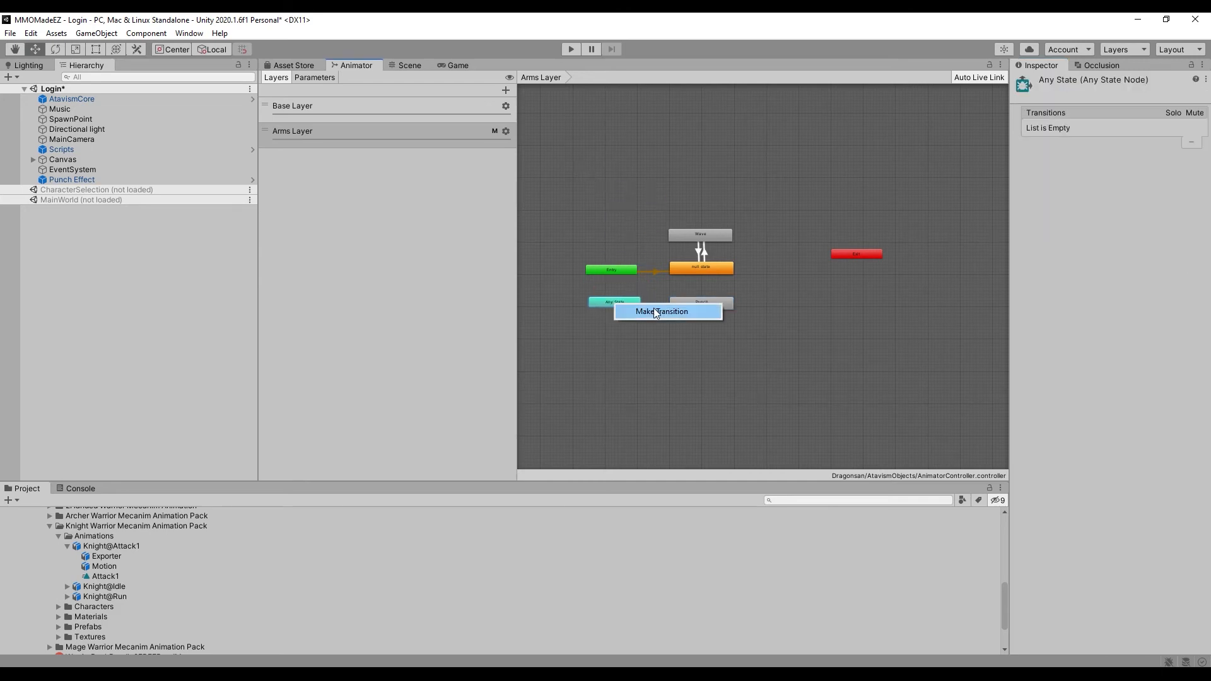
pyautogui.click(654, 309)
pyautogui.click(691, 304)
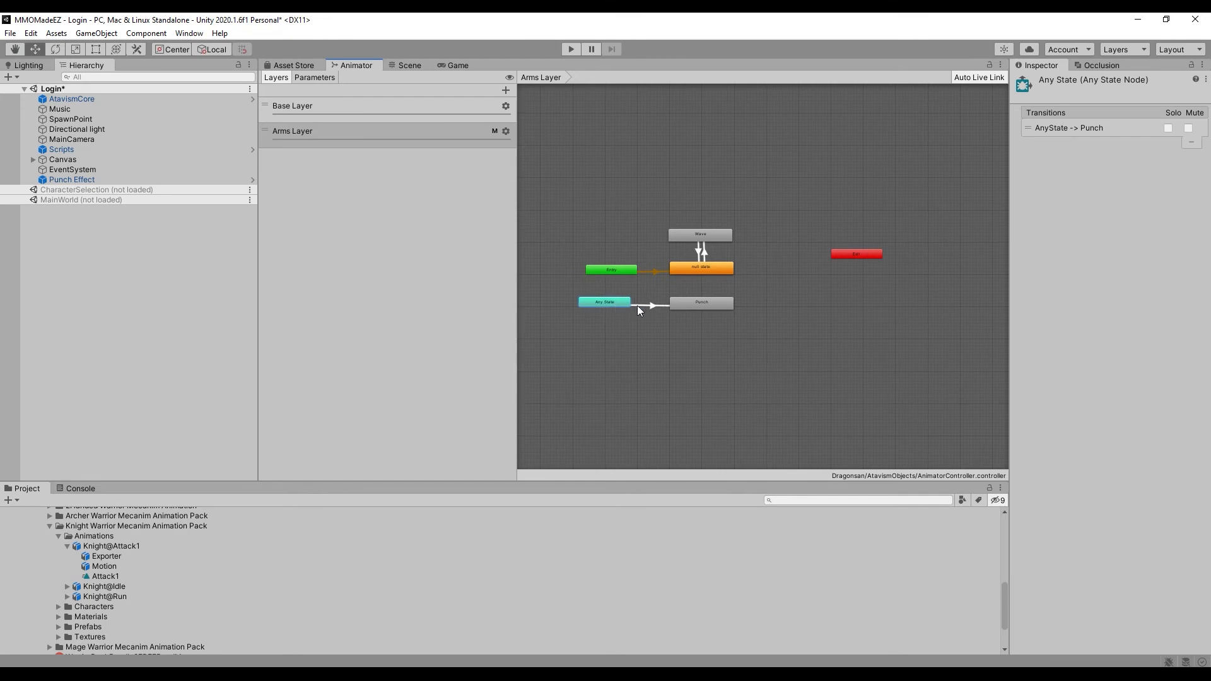
# - Add a condition on the Punch trigger to the transition from Any State to Punch
pyautogui.click(654, 305)
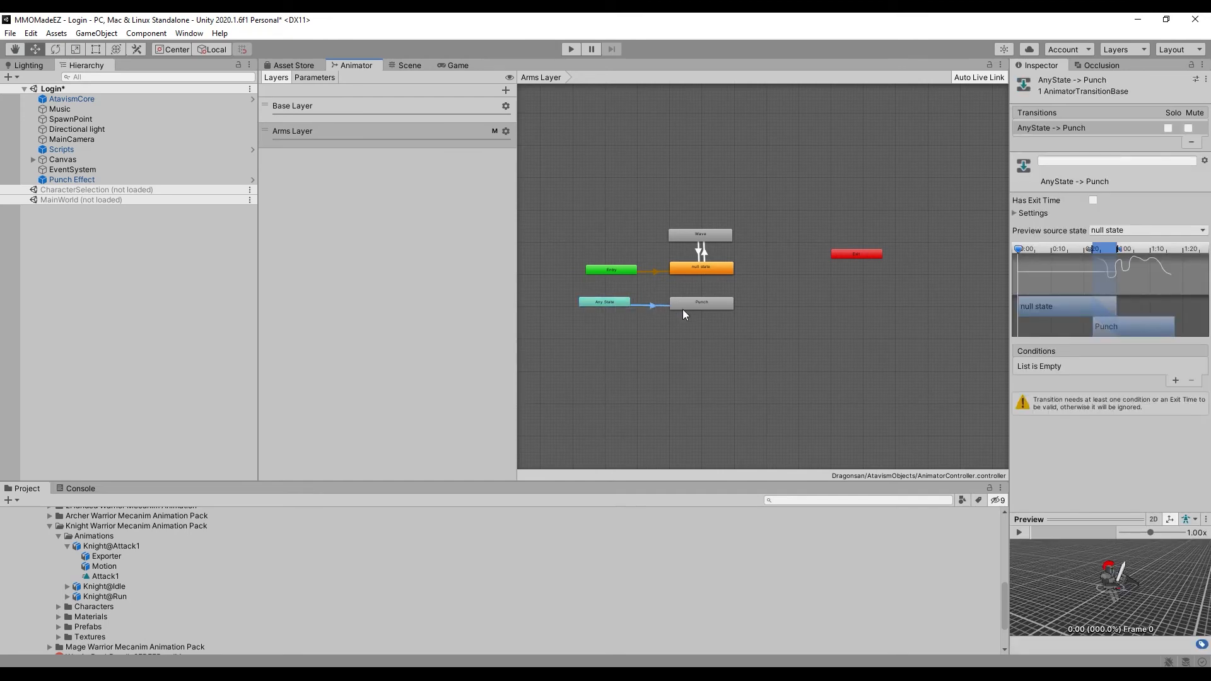
pyautogui.click(1174, 380)
pyautogui.click(1110, 365)
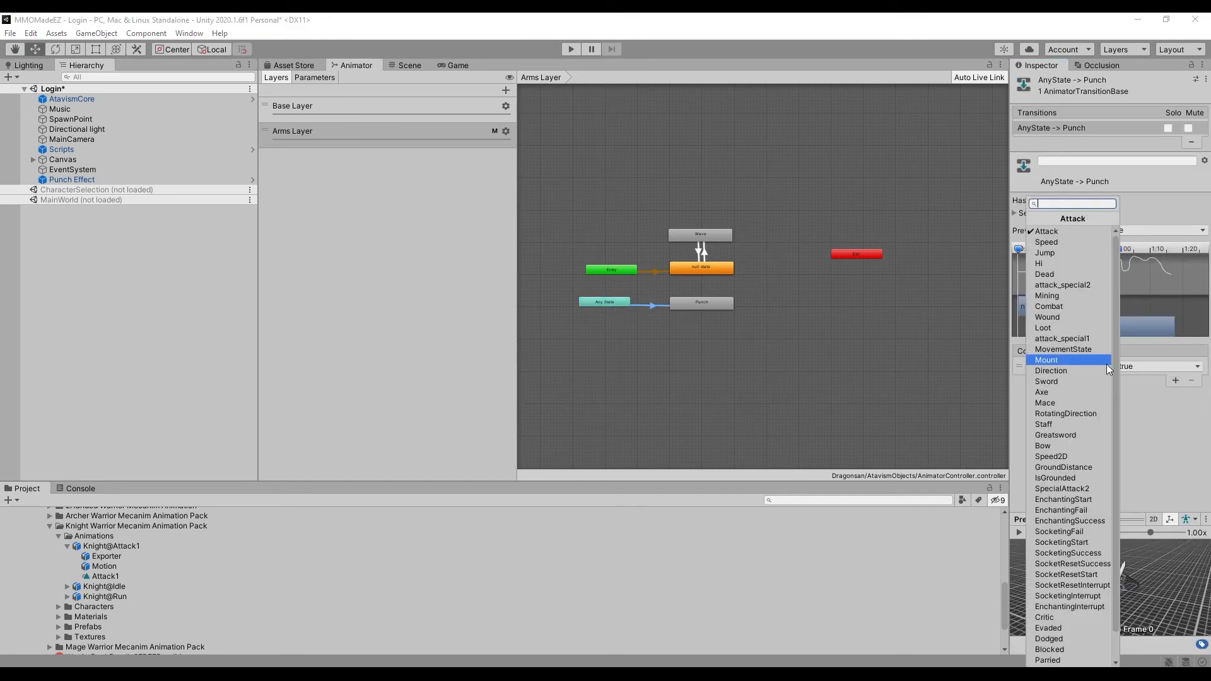
pyautogui.scroll(-2, 1074, 513)
pyautogui.click(1072, 653)
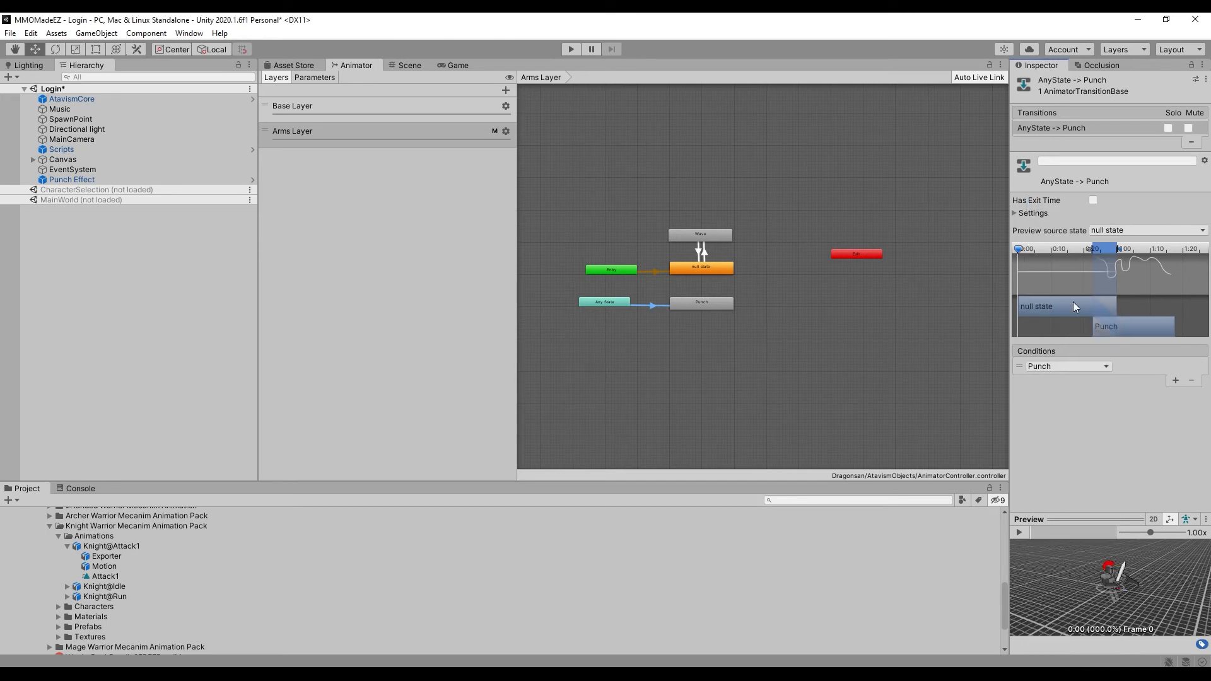
# - Make a transition from the Punch state back to the null state
pyautogui.click(709, 305)
pyautogui.rightClick(706, 305)
pyautogui.click(749, 314)
pyautogui.click(709, 268)
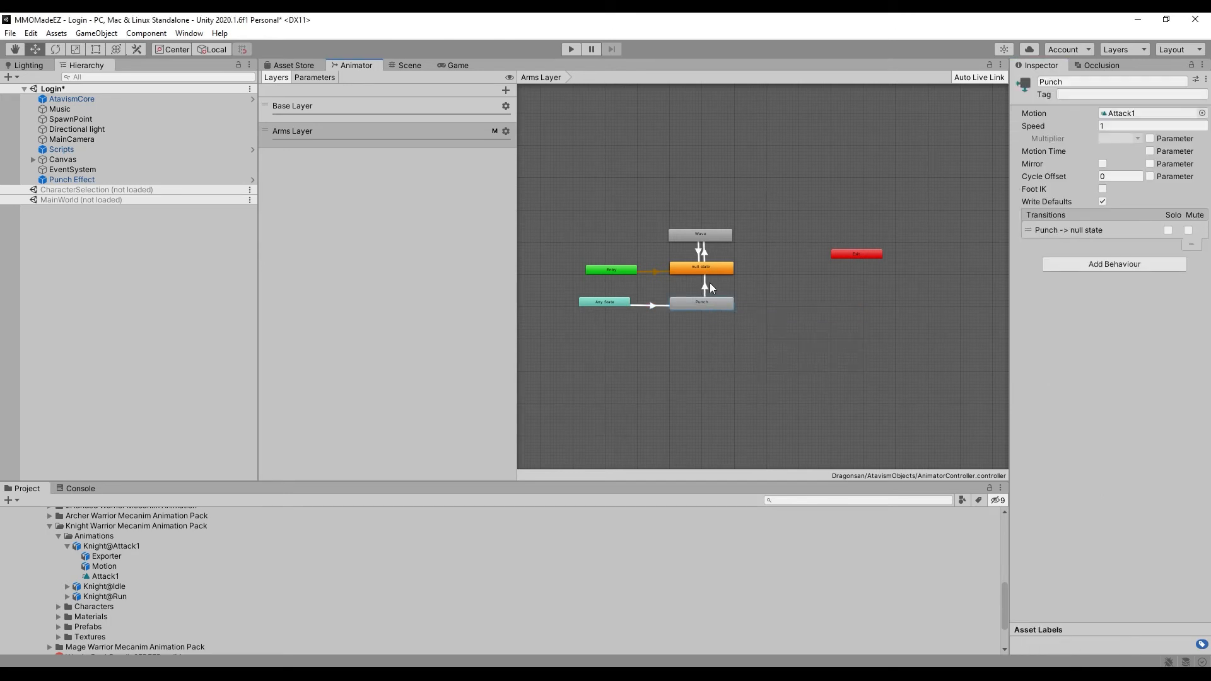
# - Examine the transitions into and out of the Punch state and preview the Any State to Punch animation
pyautogui.click(705, 285)
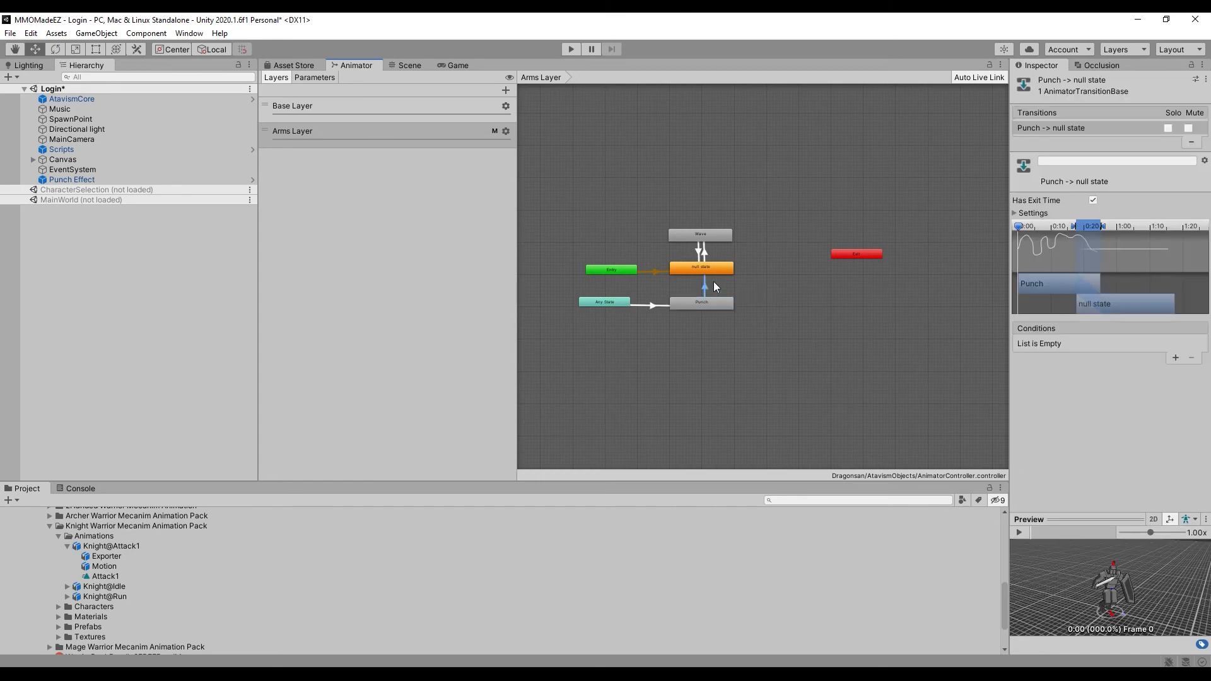
pyautogui.click(649, 305)
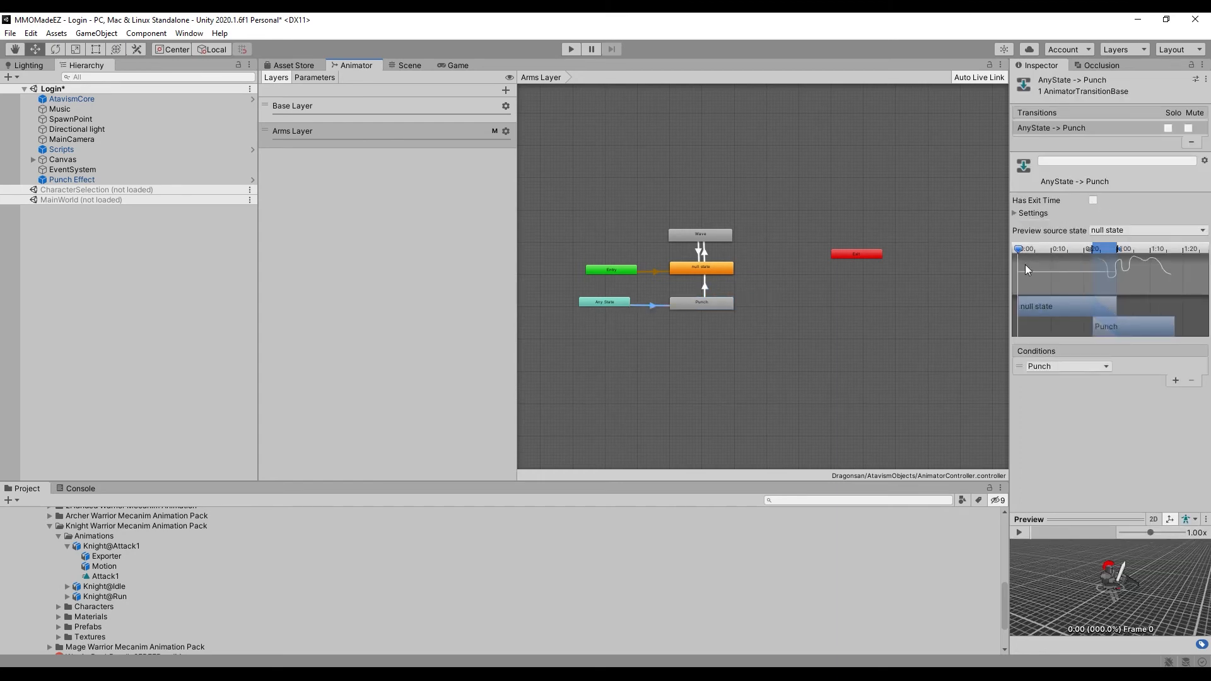
pyautogui.moveTo(592, 306); pyautogui.dragTo(588, 311)
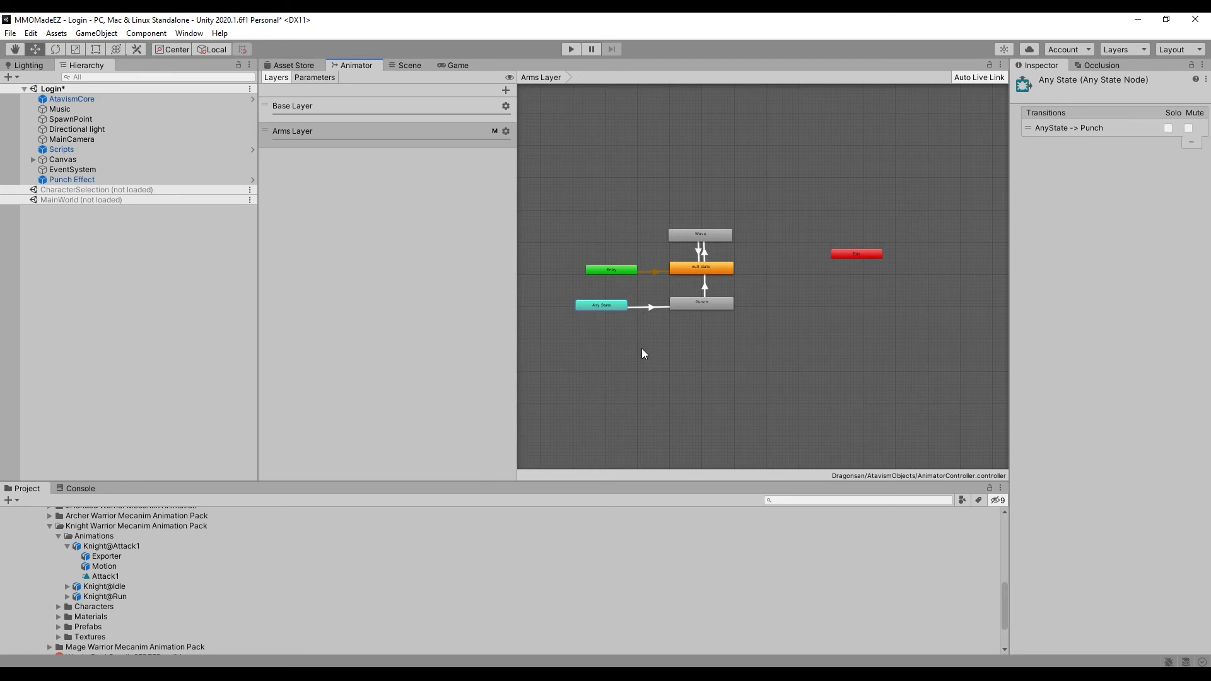
pyautogui.click(651, 308)
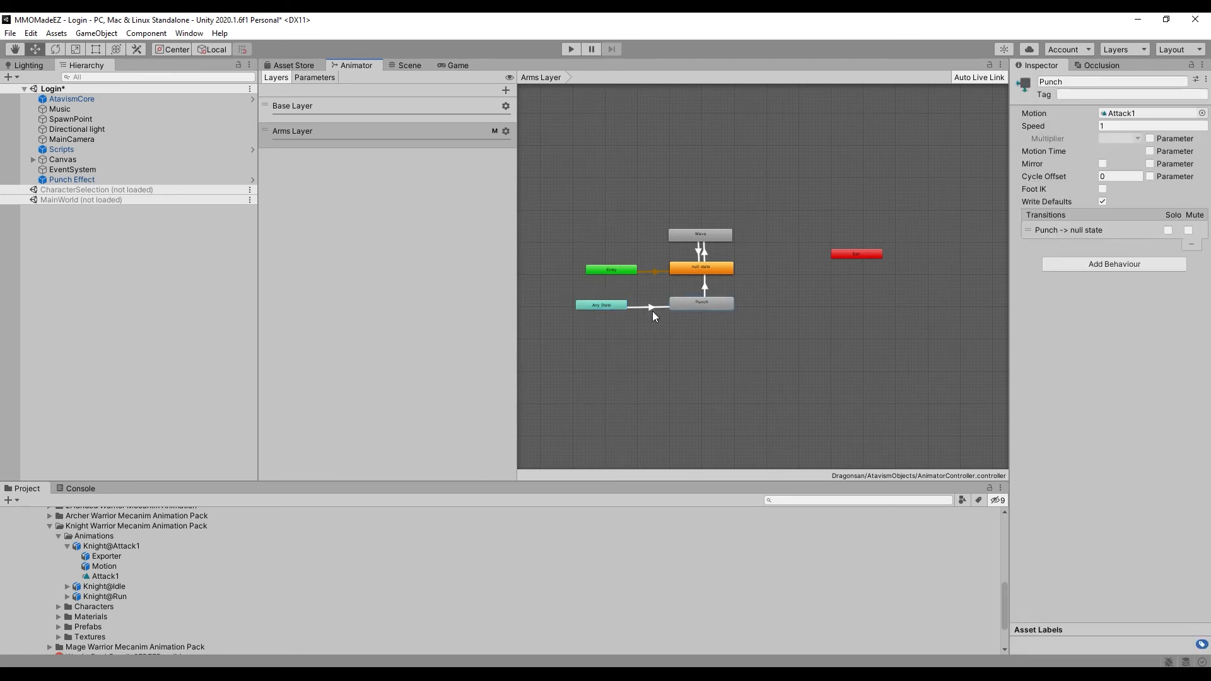
pyautogui.click(702, 307)
pyautogui.click(716, 280)
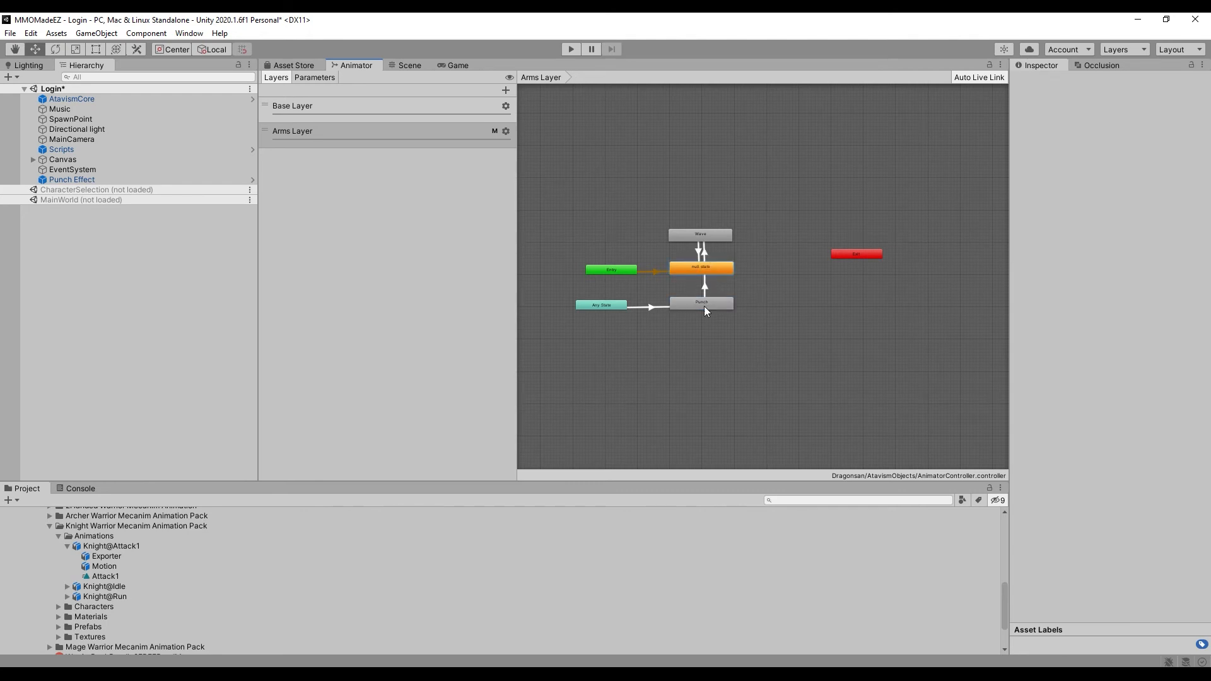
pyautogui.click(705, 307)
pyautogui.click(606, 307)
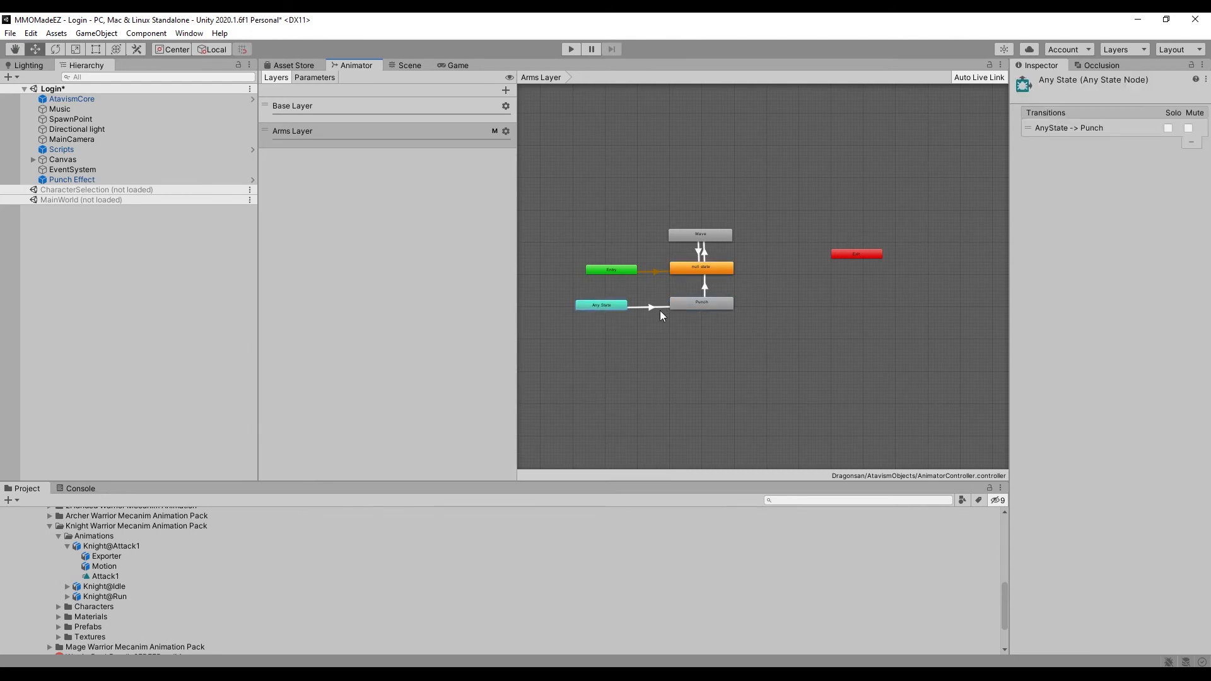
pyautogui.click(652, 307)
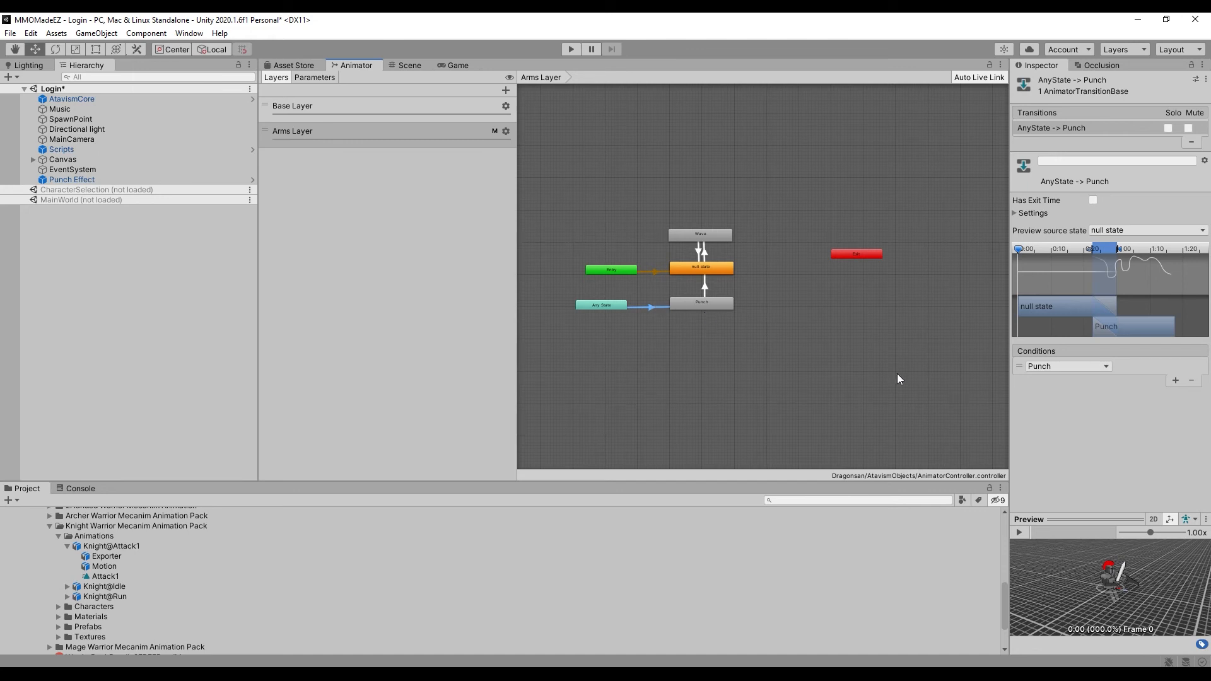
pyautogui.click(1019, 534)
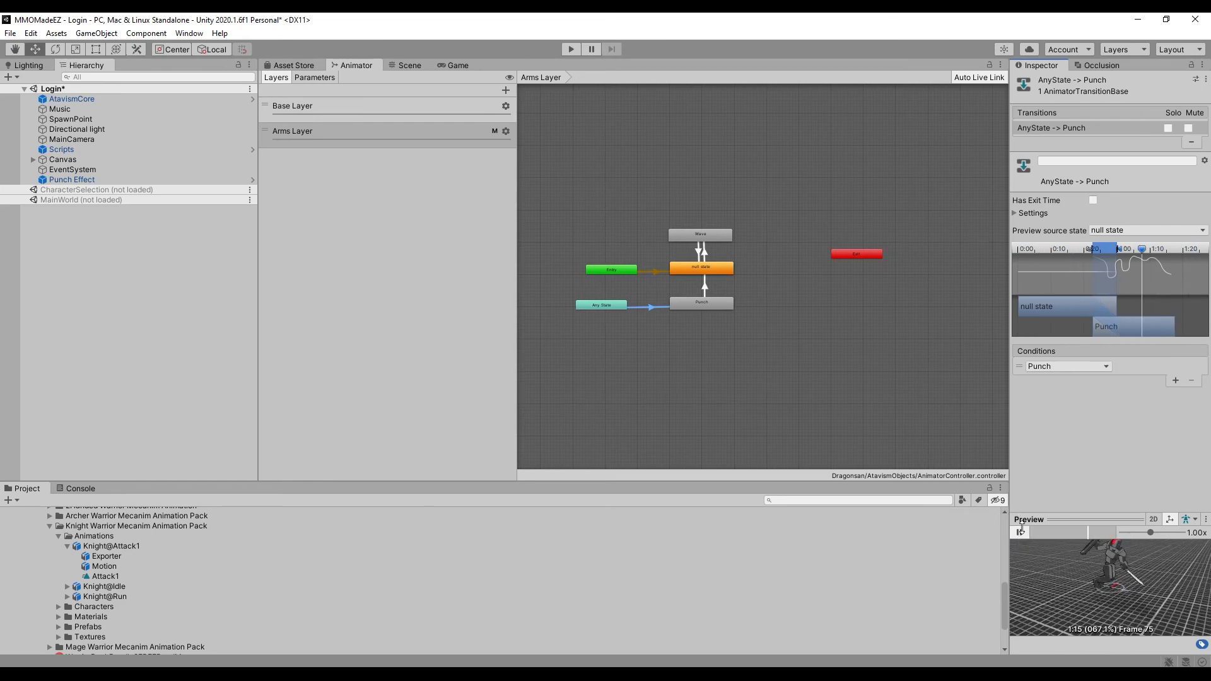
pyautogui.click(1023, 535)
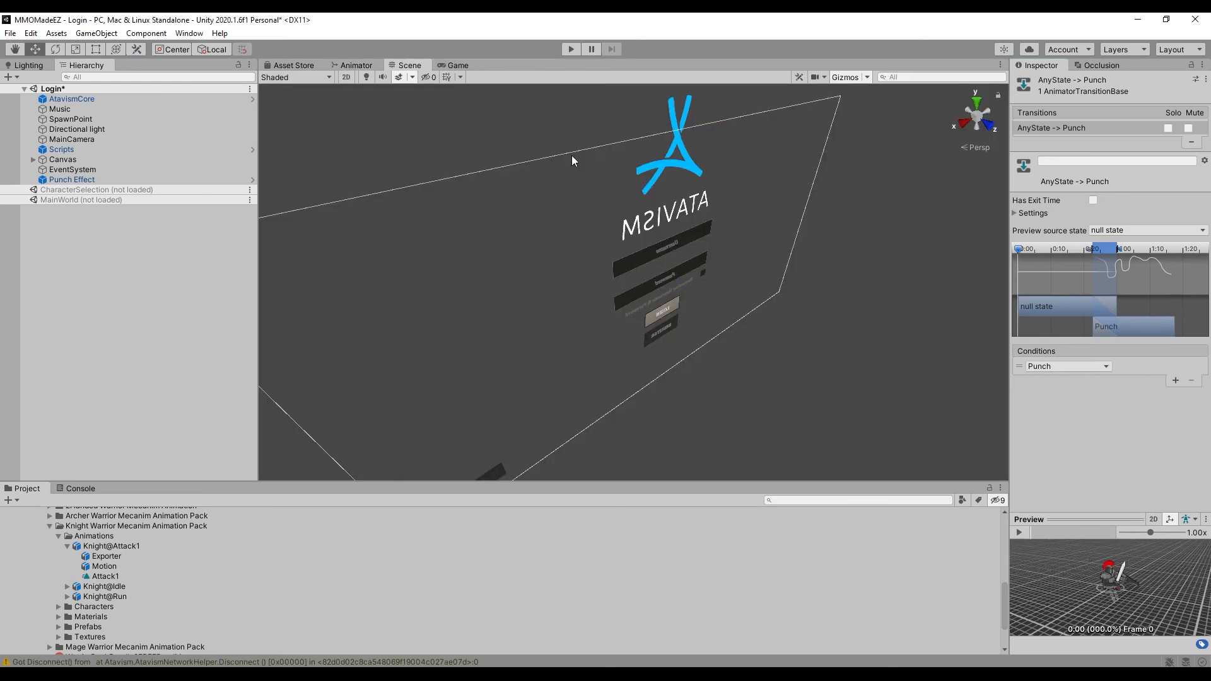
# - Run the Login scene in play mode, log in with the saved account, and enter the world with the existing character
pyautogui.click(573, 153)
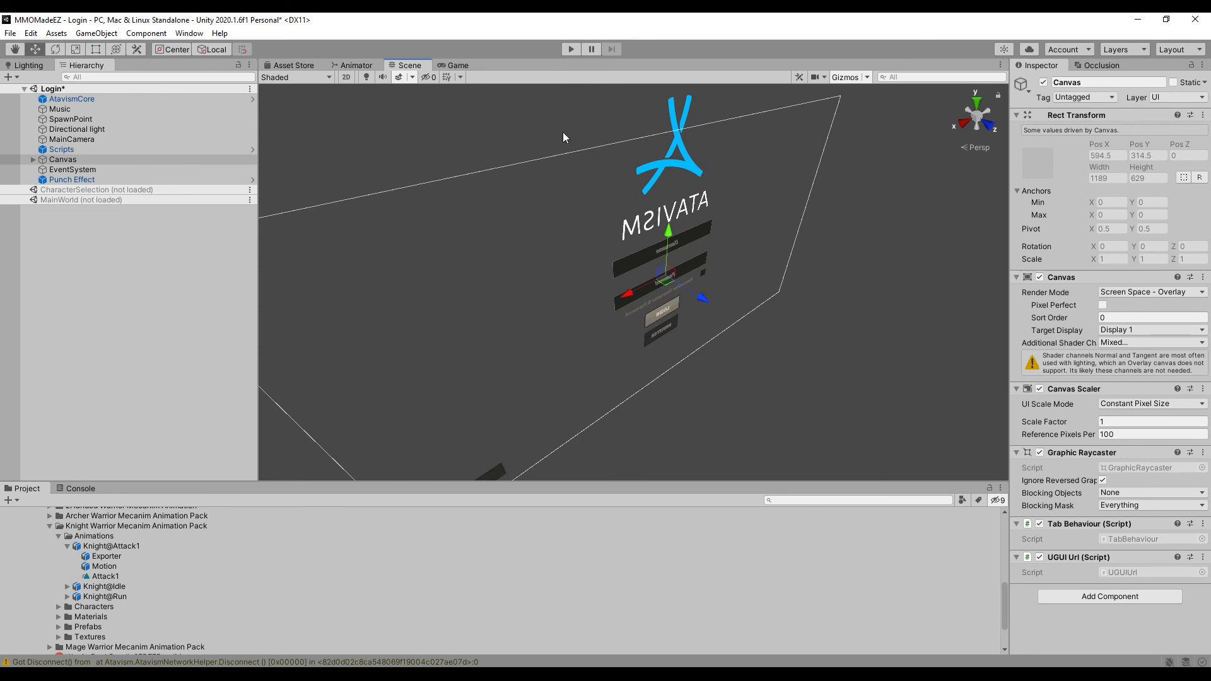
pyautogui.click(606, 148)
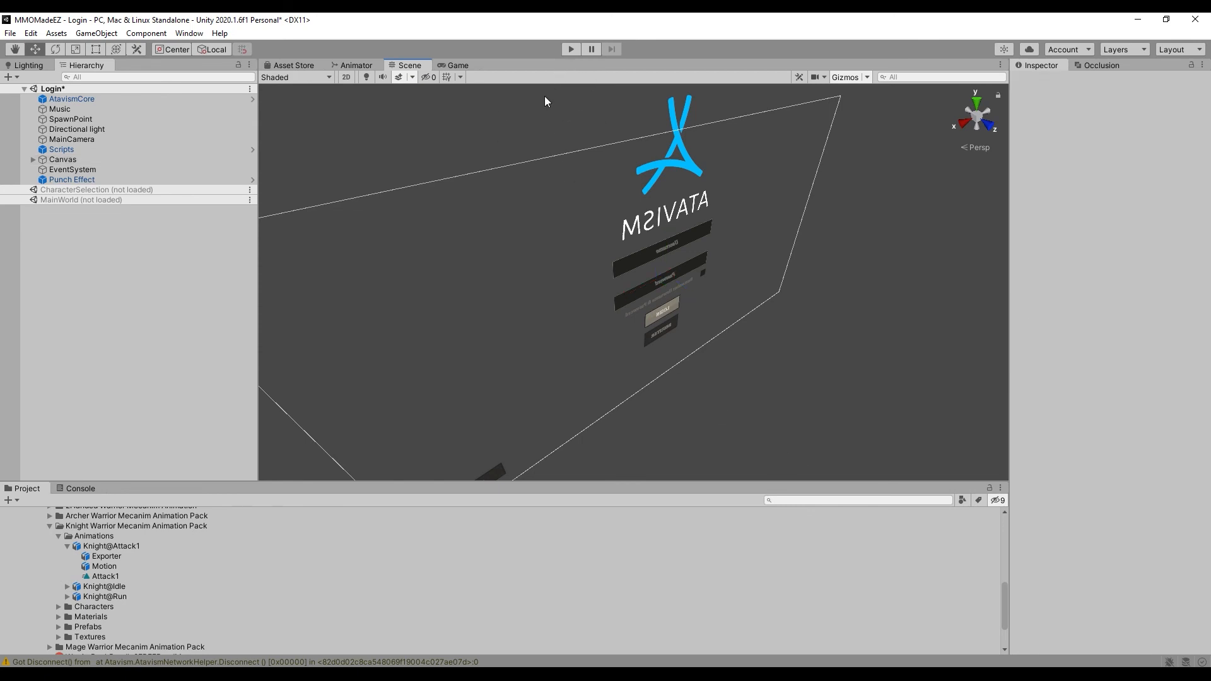
pyautogui.click(571, 49)
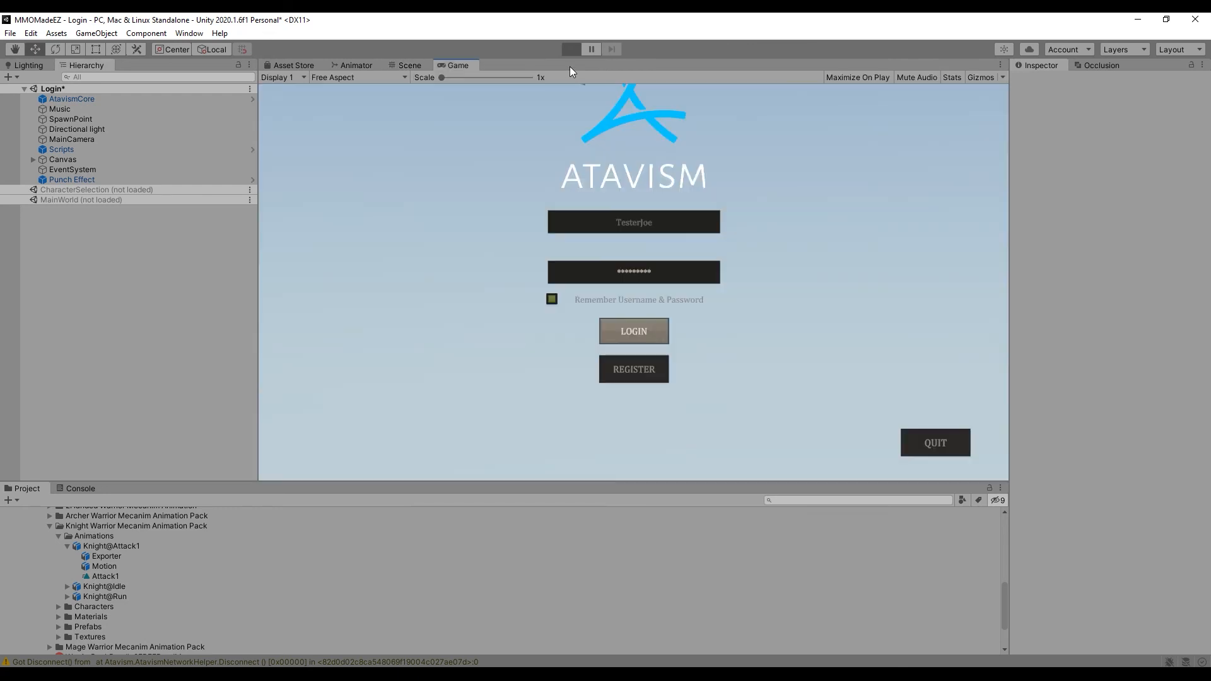
pyautogui.click(638, 333)
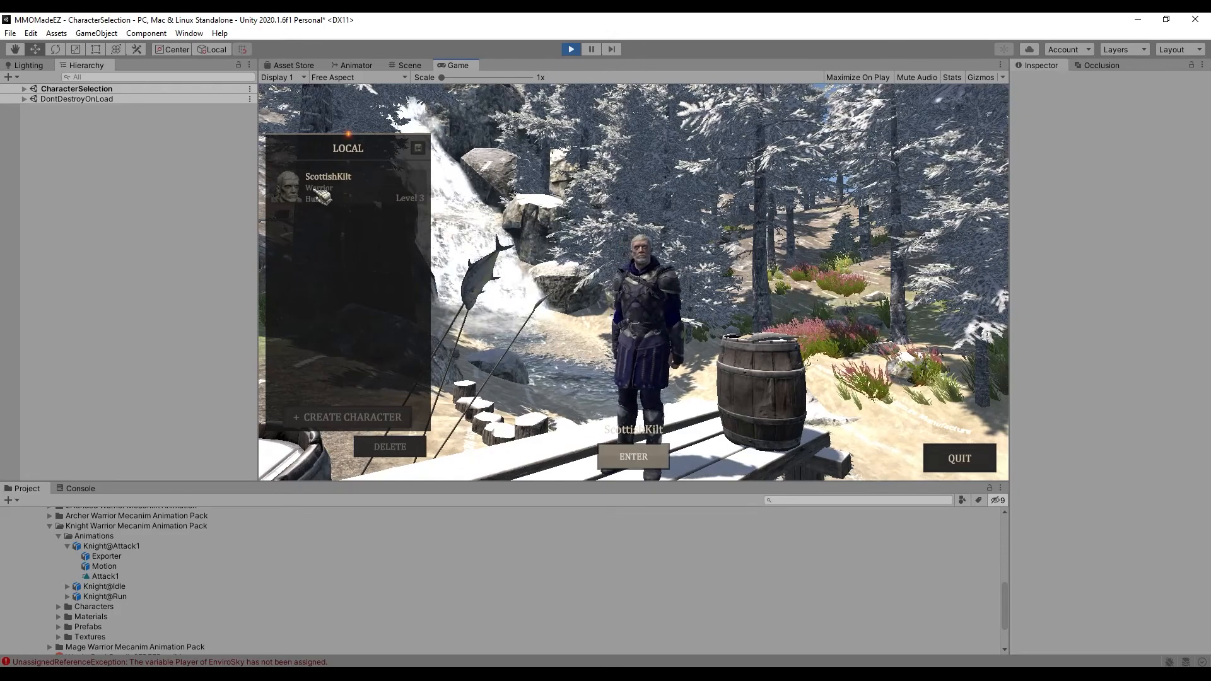
pyautogui.click(634, 457)
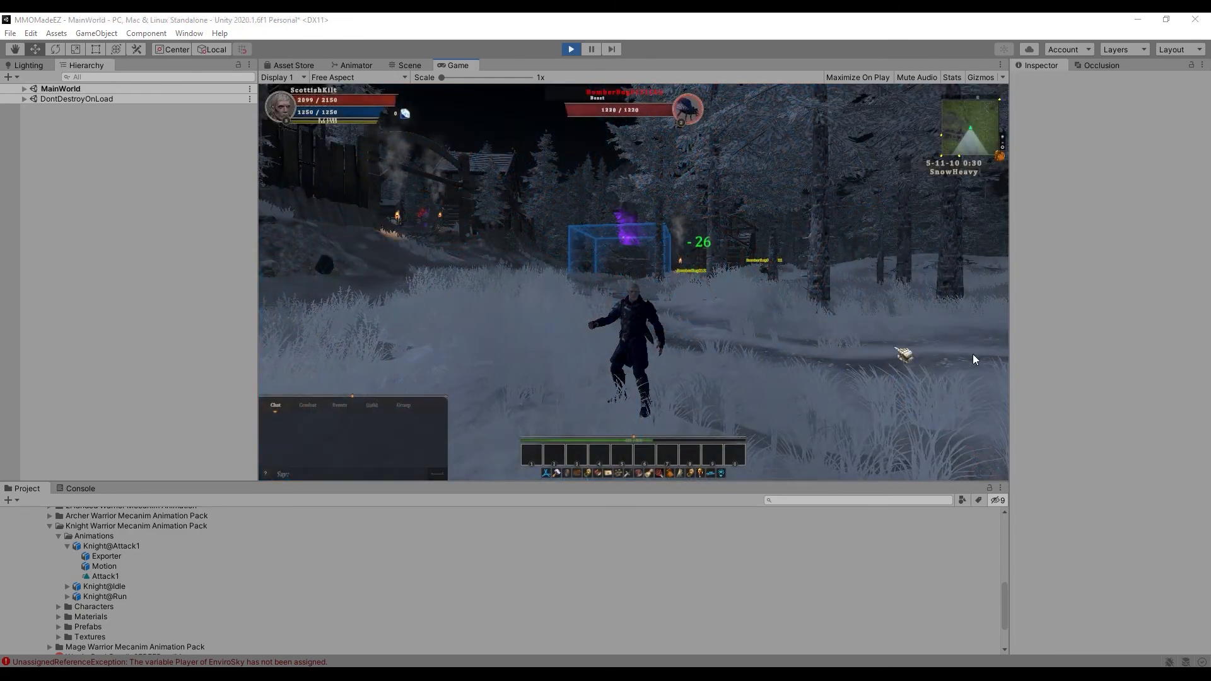
# - Run the character up to the hostile BomberBug and fight it unarmed, viewing the punch animation from several angles
pyautogui.press('w')
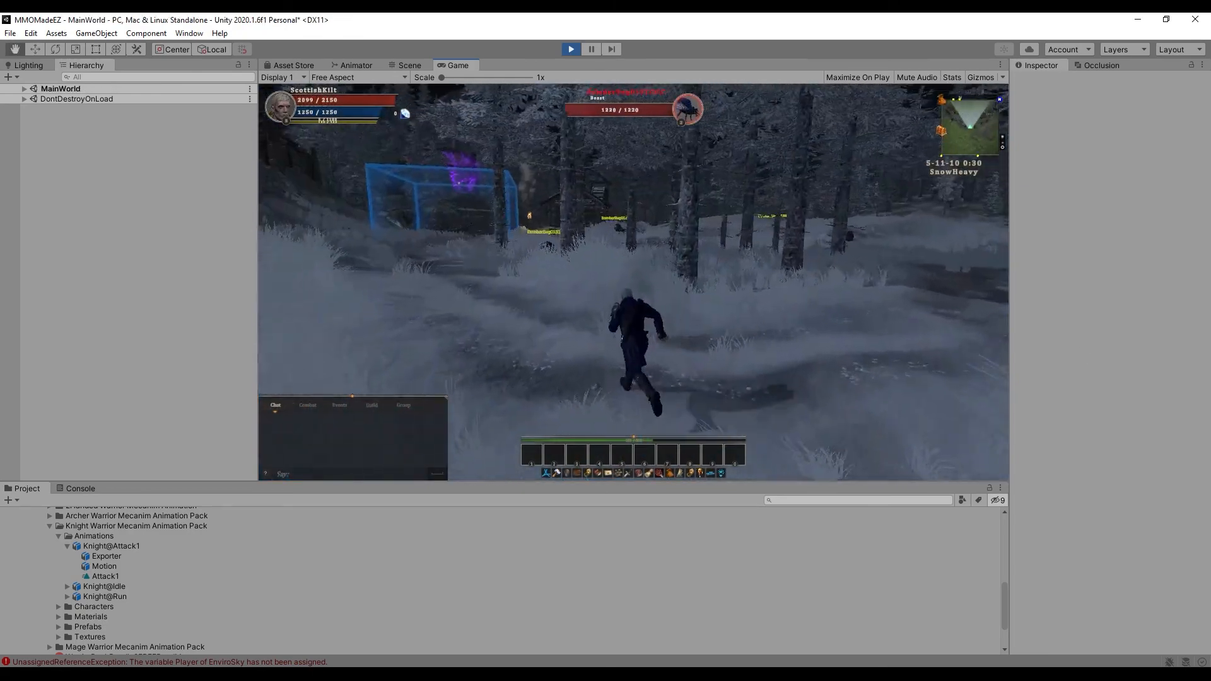
pyautogui.press('w')
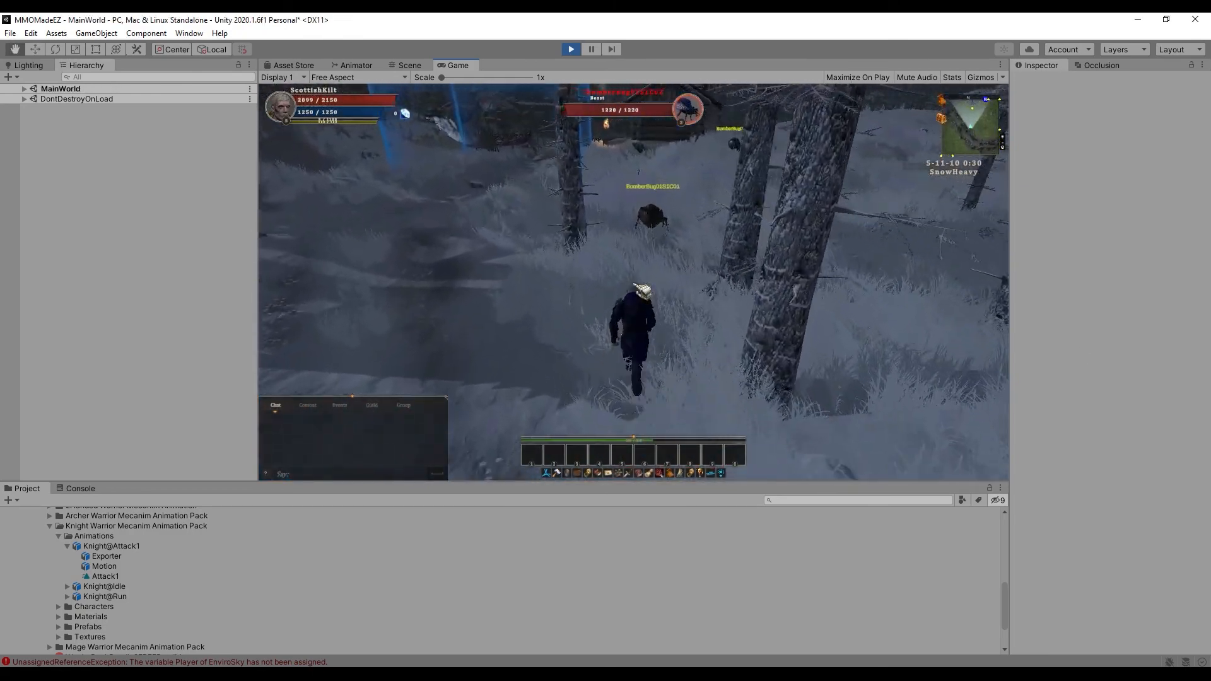
pyautogui.moveTo(649, 289); pyautogui.dragTo(644, 295, button='right')
pyautogui.press('w')
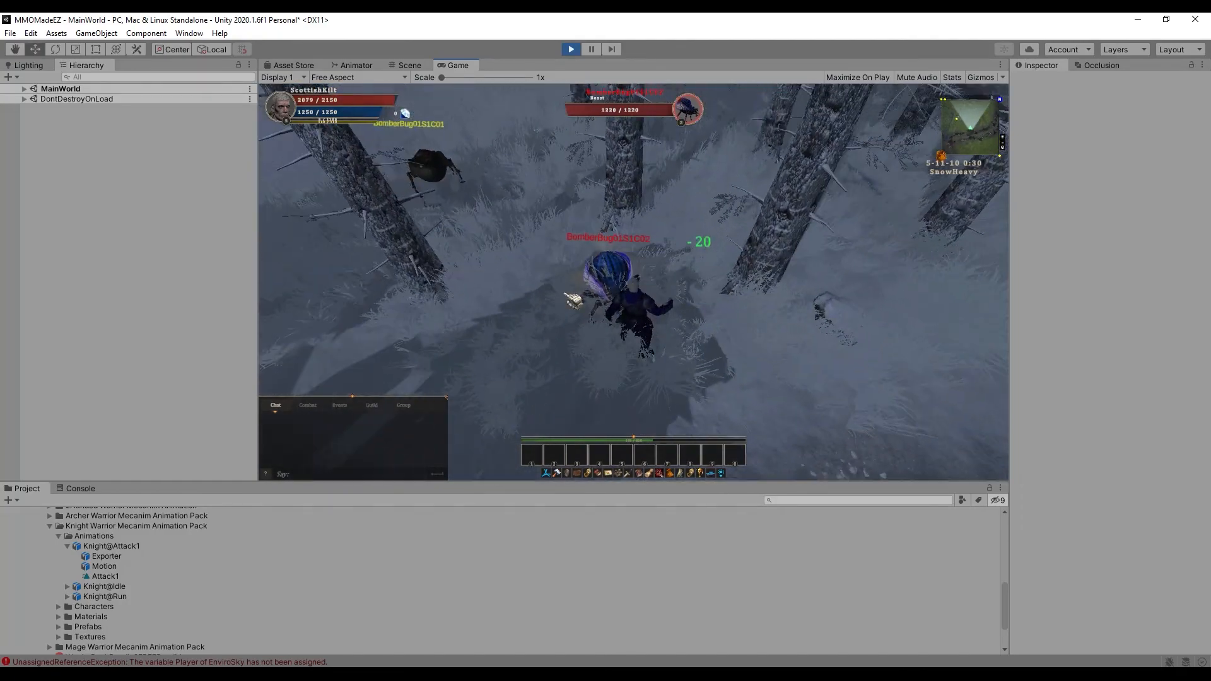
pyautogui.press('s')
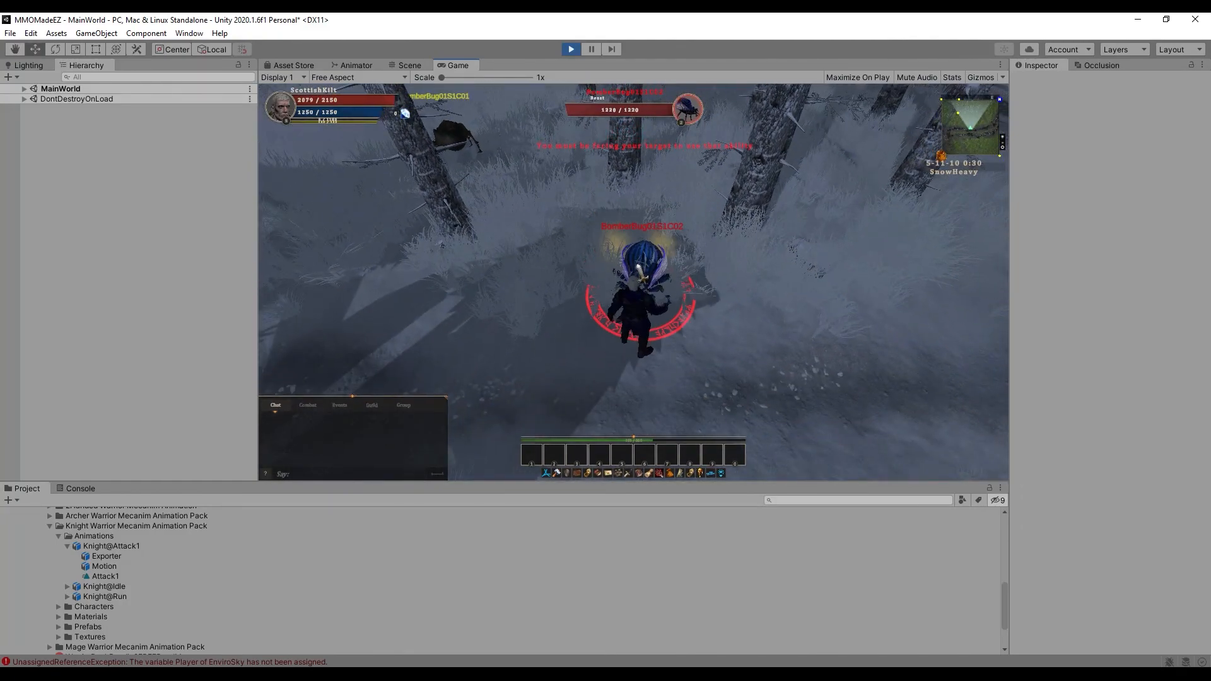
pyautogui.moveTo(653, 267)
pyautogui.mouseDown(button='right')
pyautogui.moveTo(608, 246)
pyautogui.moveTo(621, 264)
pyautogui.moveTo(640, 263)
pyautogui.moveTo(639, 247)
pyautogui.moveTo(665, 276)
pyautogui.moveTo(638, 253)
pyautogui.moveTo(653, 254)
pyautogui.mouseUp(button='right')
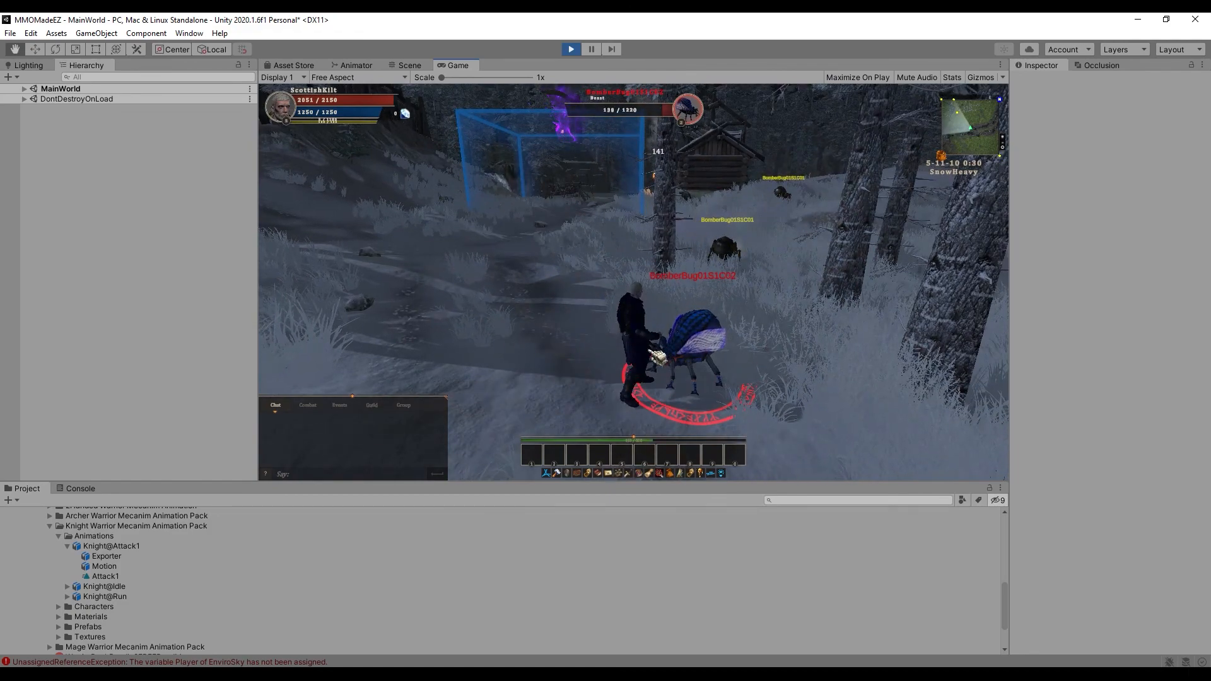
pyautogui.moveTo(673, 351); pyautogui.dragTo(689, 363, button='right')
# - Move to the next BomberBug and attack it, checking the punch animation from the side
pyautogui.press('w')
pyautogui.rightClick(633, 280)
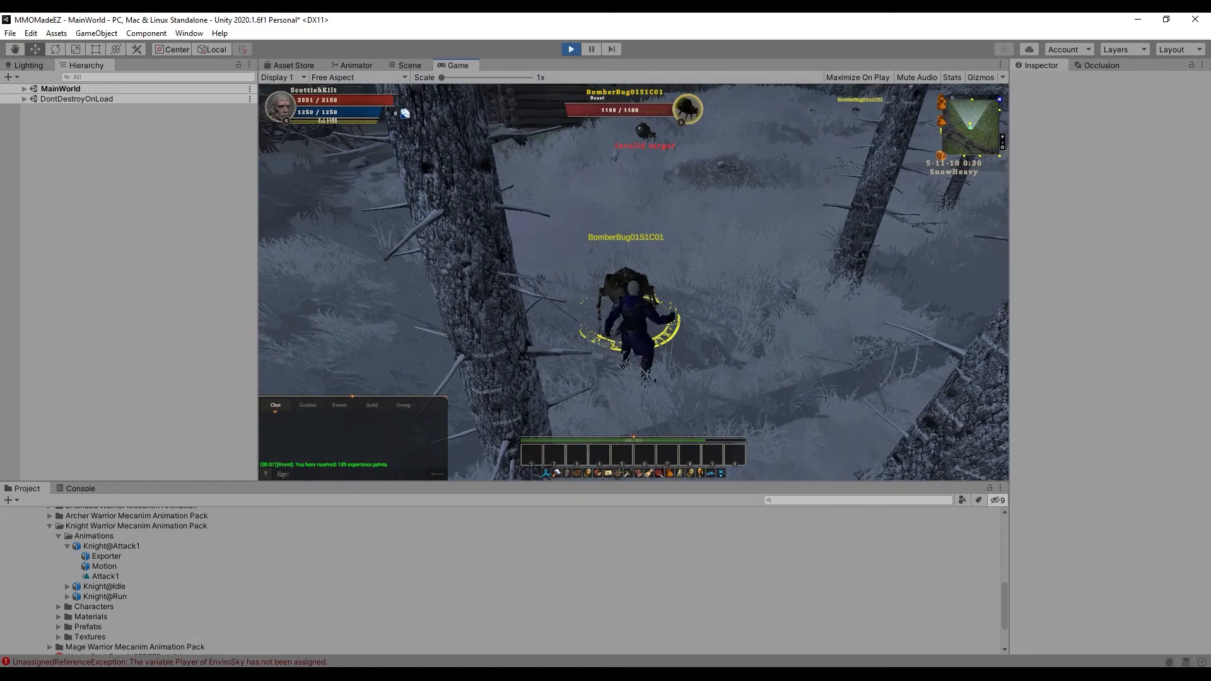
pyautogui.moveTo(633, 280); pyautogui.dragTo(620, 276, button='right')
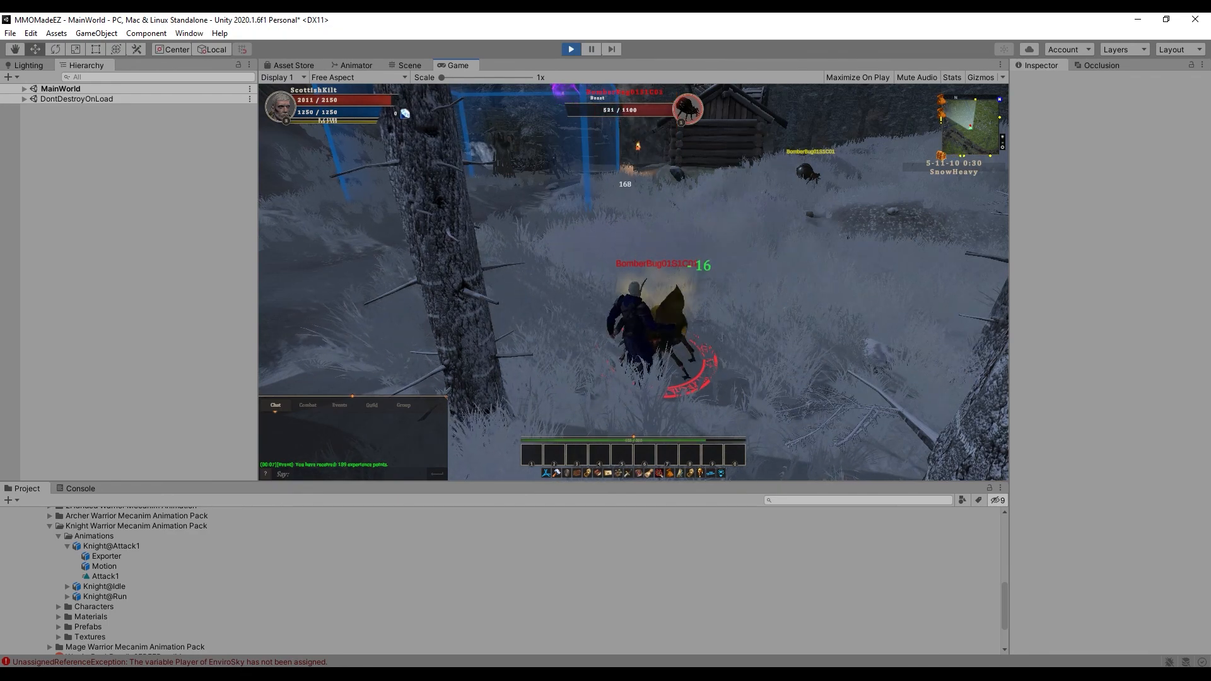
pyautogui.moveTo(633, 280)
pyautogui.mouseDown(button='right')
pyautogui.moveTo(618, 273)
pyautogui.moveTo(682, 298)
pyautogui.moveTo(647, 274)
pyautogui.moveTo(656, 266)
pyautogui.moveTo(621, 263)
pyautogui.moveTo(657, 291)
pyautogui.moveTo(674, 289)
pyautogui.moveTo(626, 282)
pyautogui.moveTo(602, 299)
pyautogui.moveTo(572, 274)
pyautogui.moveTo(665, 280)
pyautogui.moveTo(630, 277)
pyautogui.mouseUp(button='right')
# - Target and attack another BomberBug near the log cabin, viewing the character's arm movement from the side
pyautogui.press('w')
pyautogui.press('q')
pyautogui.press('w')
pyautogui.press('Tab')
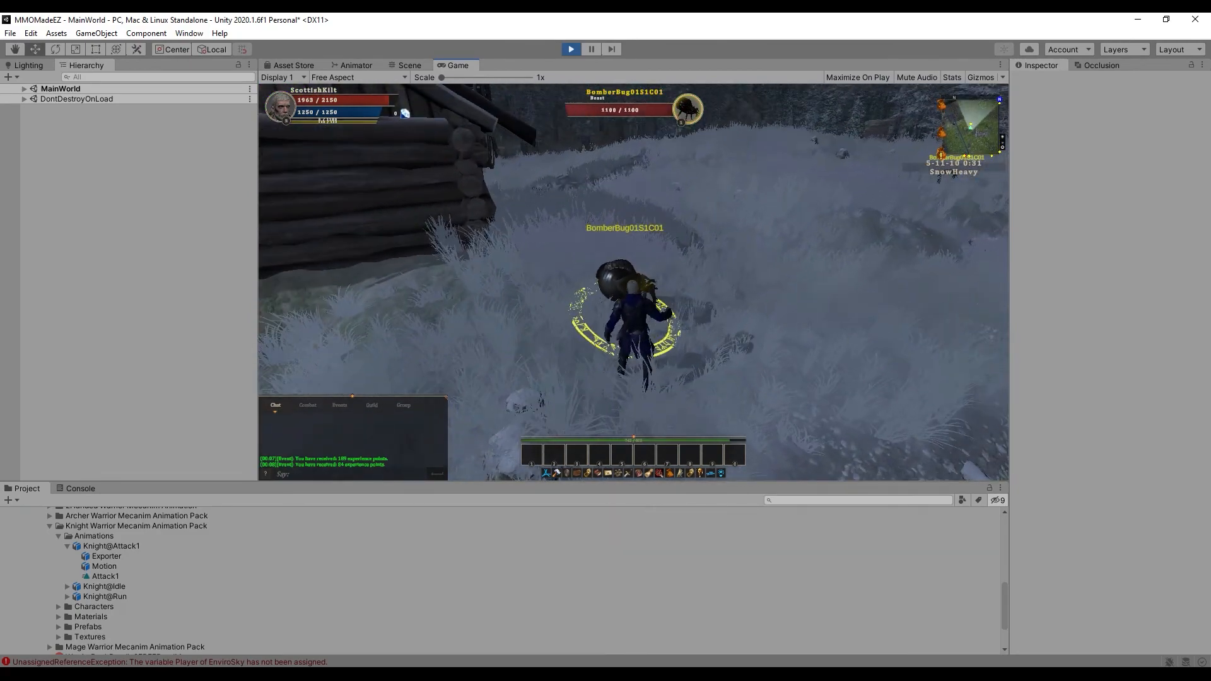
pyautogui.press('w')
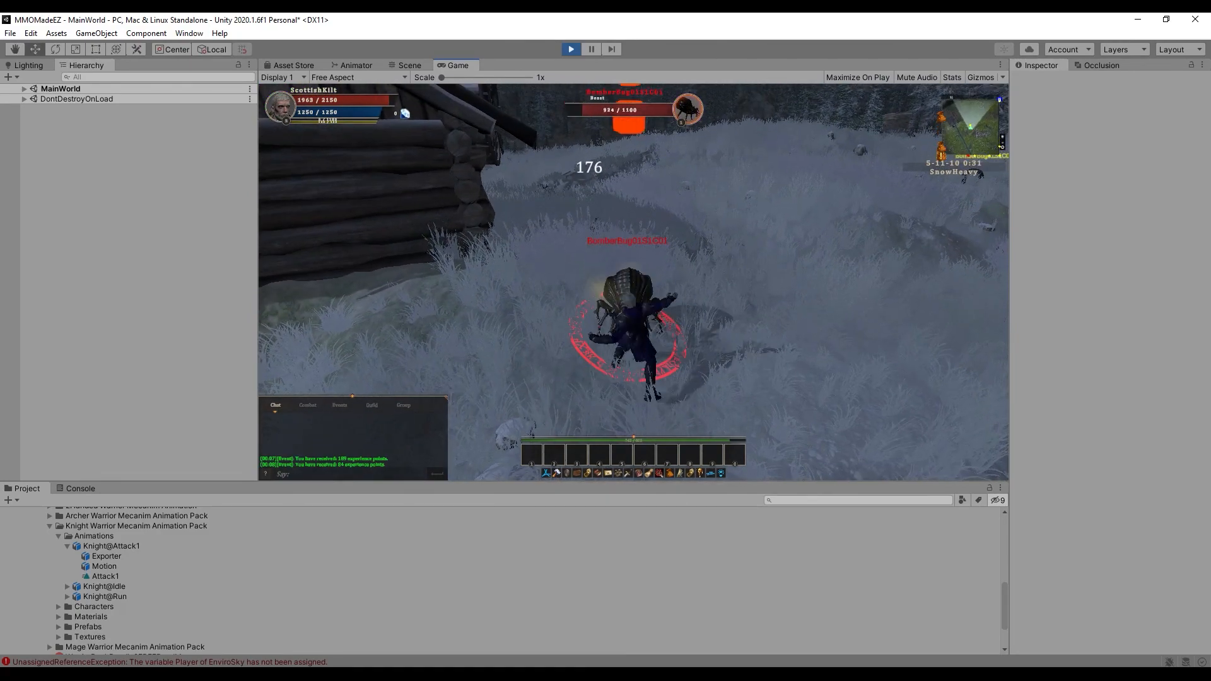
pyautogui.moveTo(642, 302); pyautogui.dragTo(719, 278)
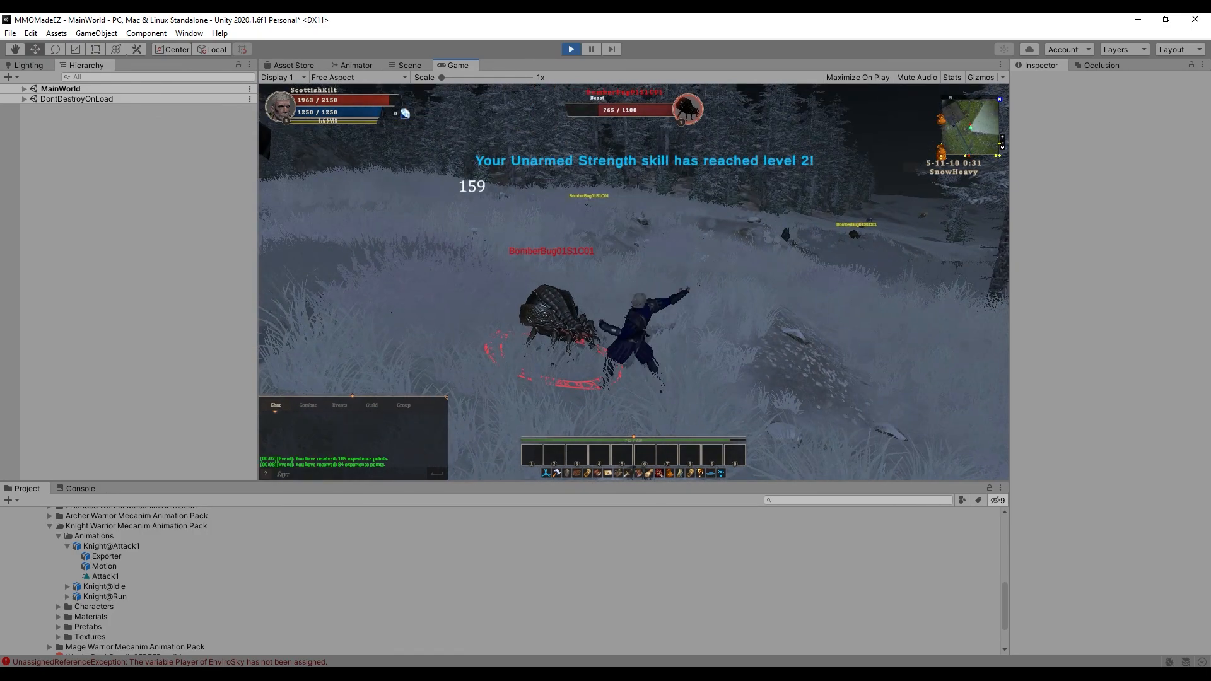